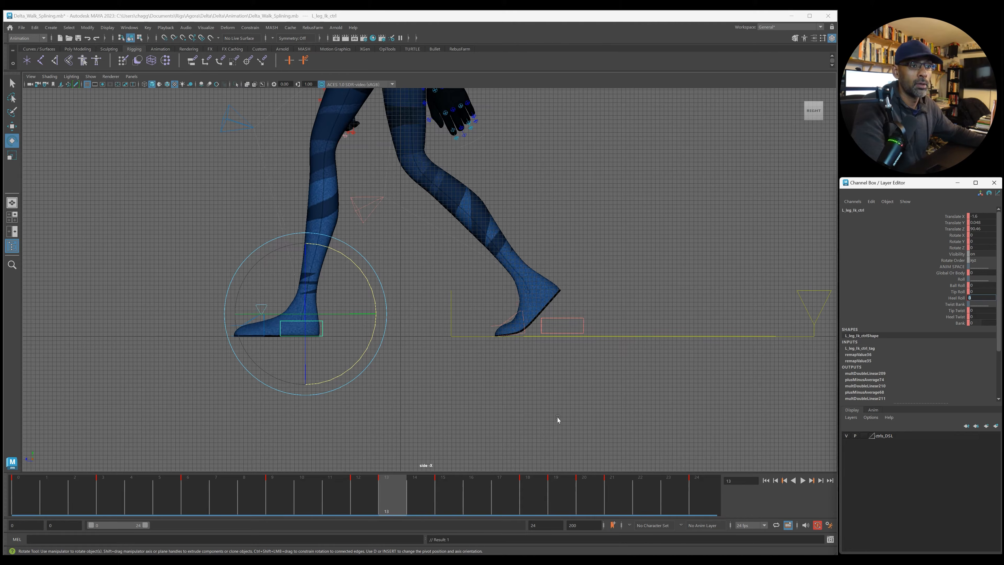
Step: Rotate the left leg's footRotate control in X at frame 13 to raise the toes
key(Return)
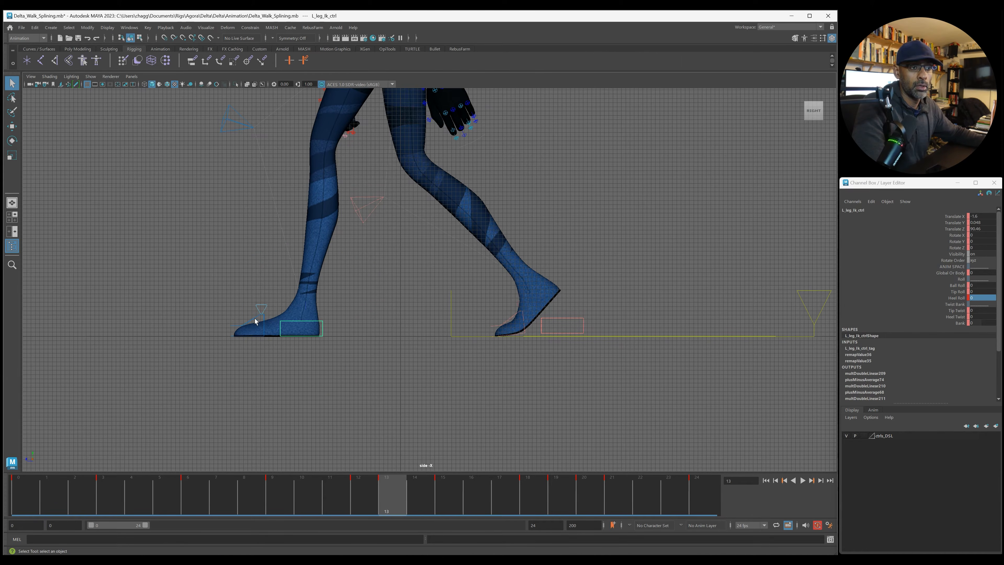
click(255, 318)
drag(298, 277, 312, 295)
Step: Set the left footRotate control's Rotate X to 0 at frame 14 and play back the walk
key(alt+period)
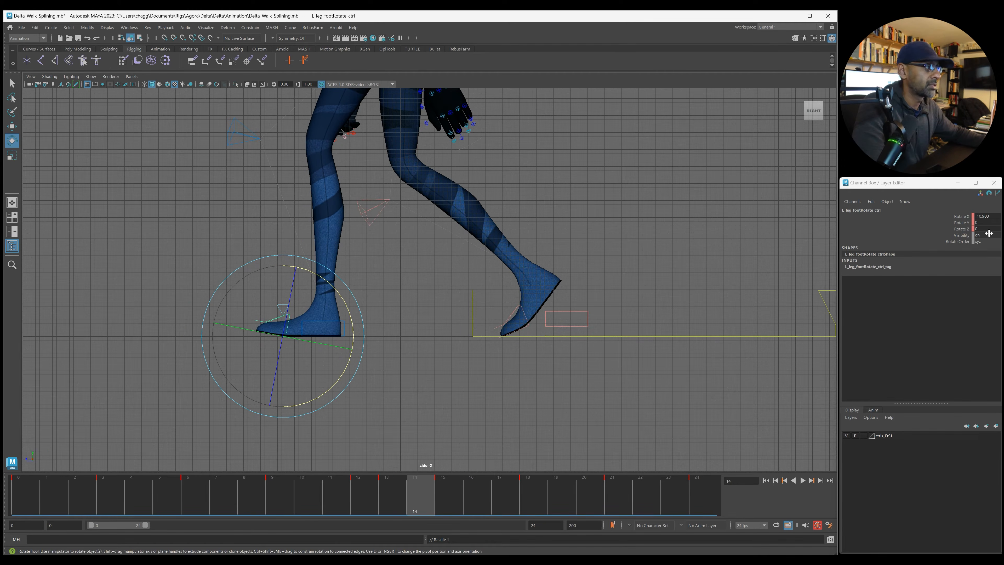
click(988, 215)
text(0)
key(Return)
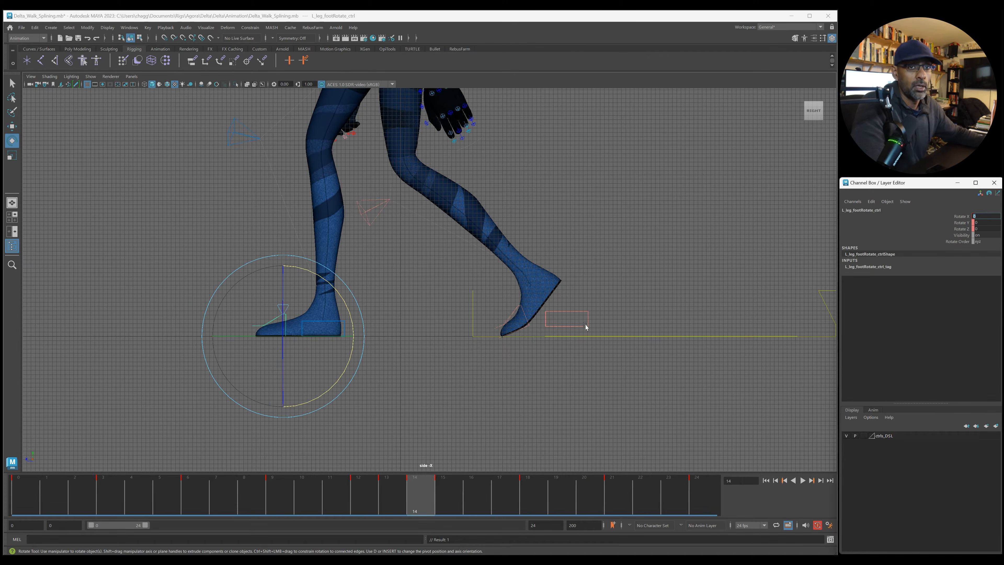
key(alt+v)
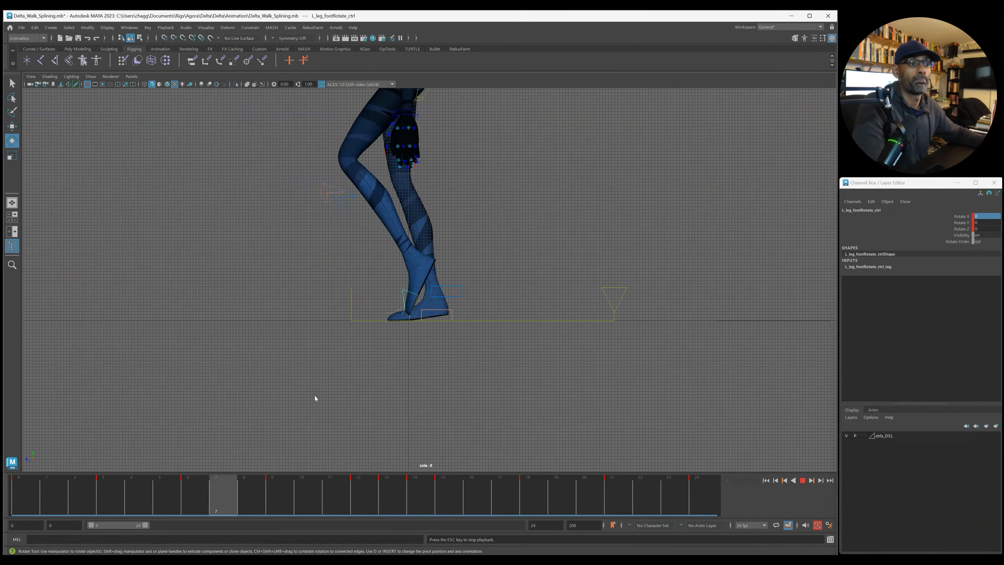
key(Escape)
Step: Rotate the right leg's footRotate control to about 52 in X at frame 21 and play back the walk
click(478, 295)
drag(469, 495, 613, 492)
drag(319, 271, 327, 288)
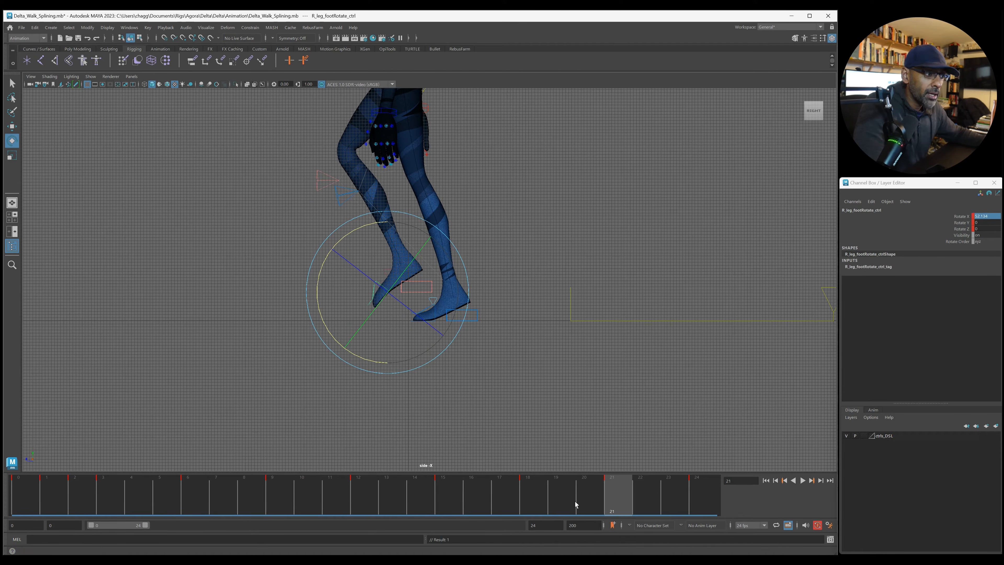
key(alt+v)
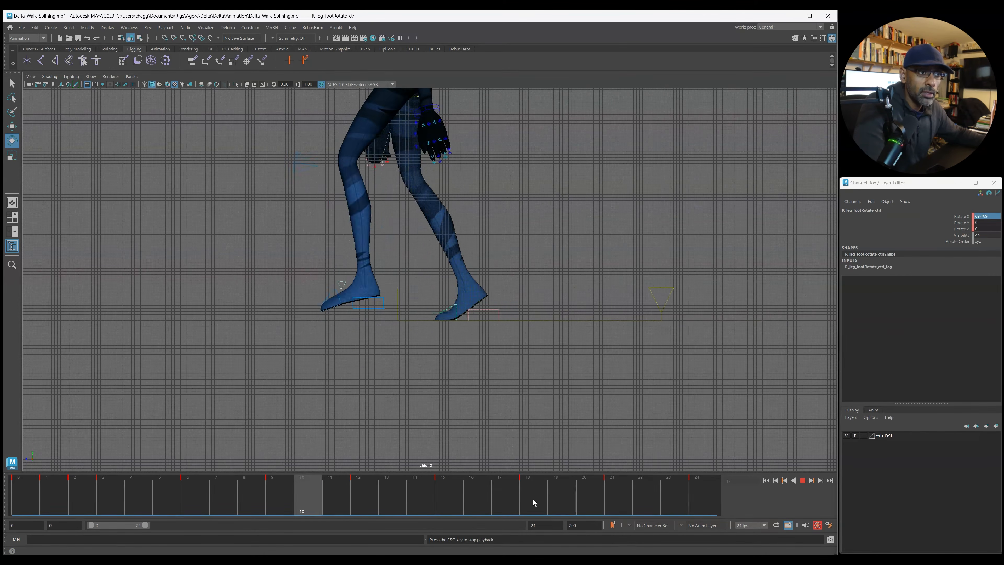
key(Escape)
Step: Rotate the right footRotate control to about -12.5 in X at frame 0 and play back the walk
key(alt+shift+v)
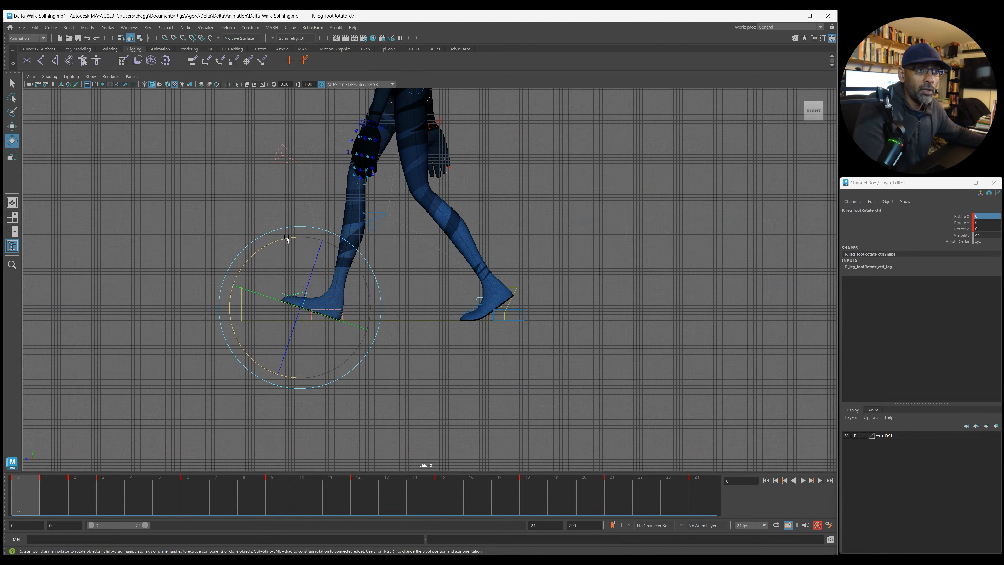
drag(287, 238, 291, 239)
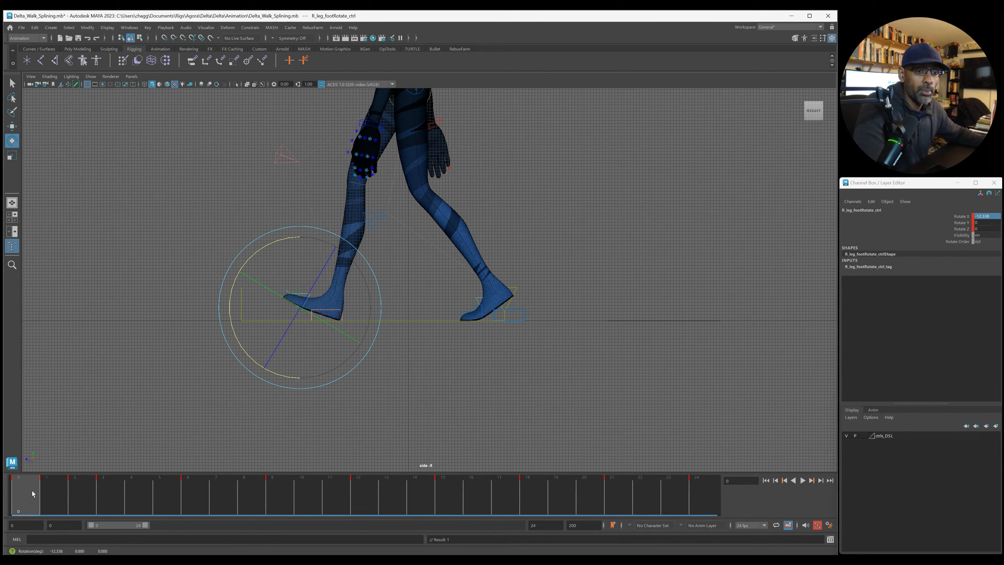
key(alt+v)
key(alt+v)
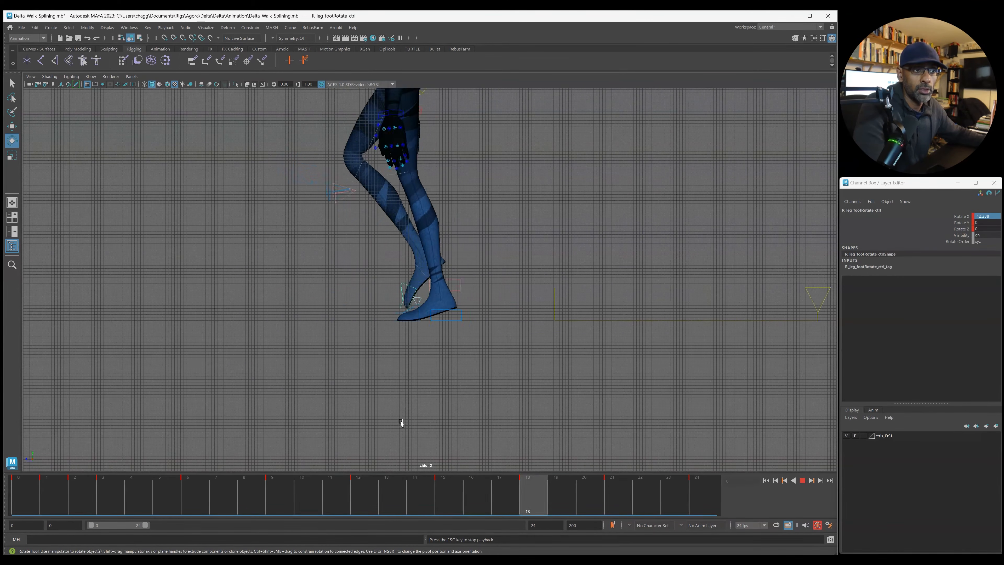
key(Escape)
Step: Select the left leg's footRotate control and rotate it at frame 6 to point the toes further down
click(450, 383)
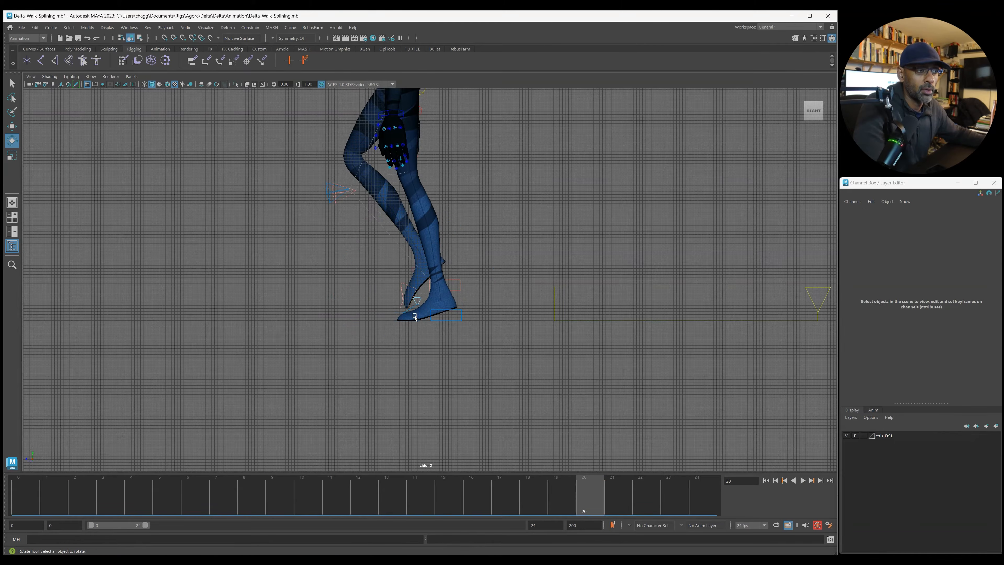
click(411, 309)
mouse_move(113, 502)
mouse_down()
mouse_move(257, 502)
mouse_move(24, 503)
mouse_move(198, 501)
mouse_up()
drag(475, 362, 488, 352)
Step: Rotate the left footRotate control to about -23.8 in X at frame 12 and play back the walk
mouse_move(235, 481)
mouse_down()
mouse_move(266, 495)
mouse_move(358, 498)
mouse_up()
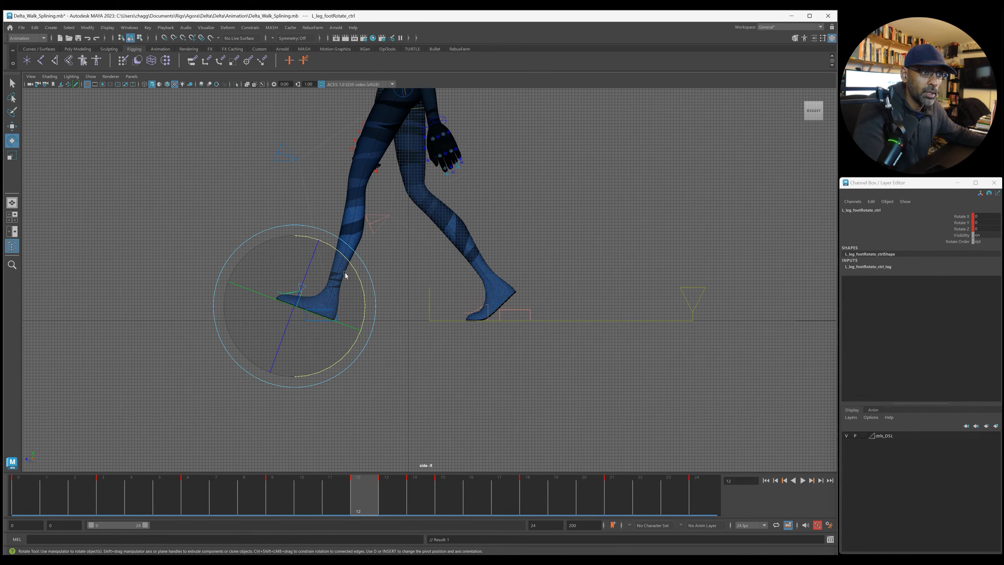
drag(357, 271, 365, 300)
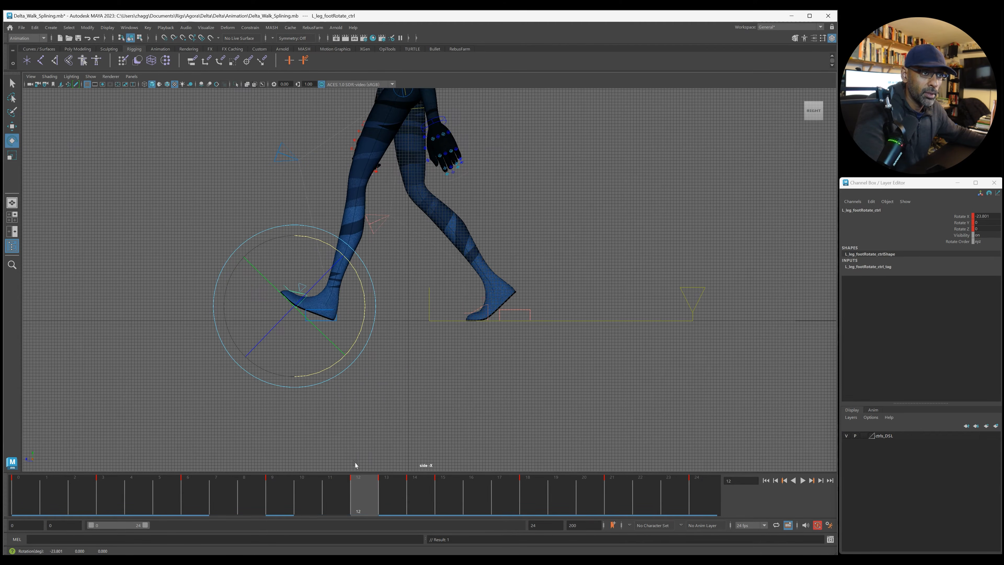
click(382, 503)
drag(405, 504, 799, 501)
key(alt+v)
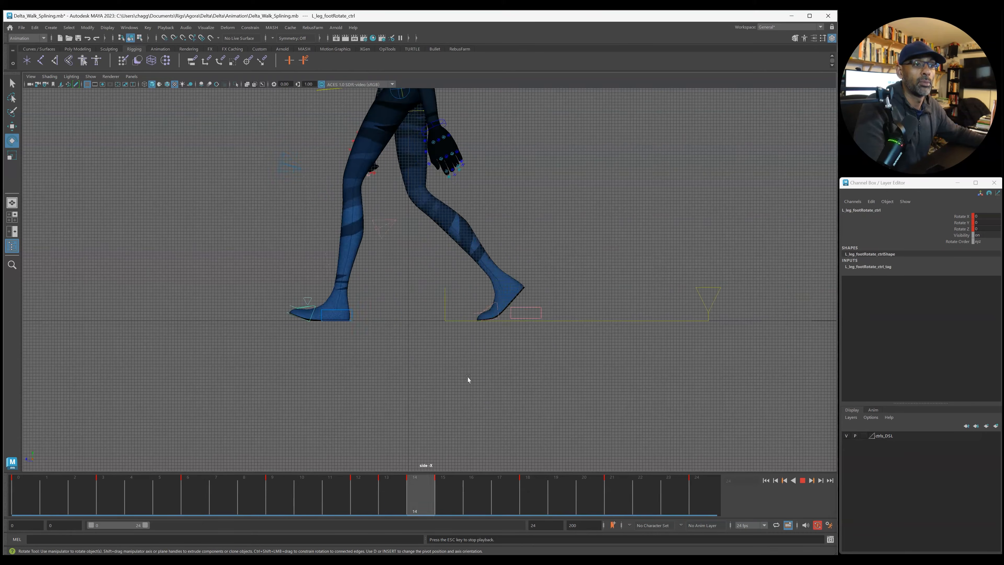
key(Escape)
Step: Adjust the right footRotate control's rotation around frame 18, and set it to about 56.8 in X at frame 21
click(305, 295)
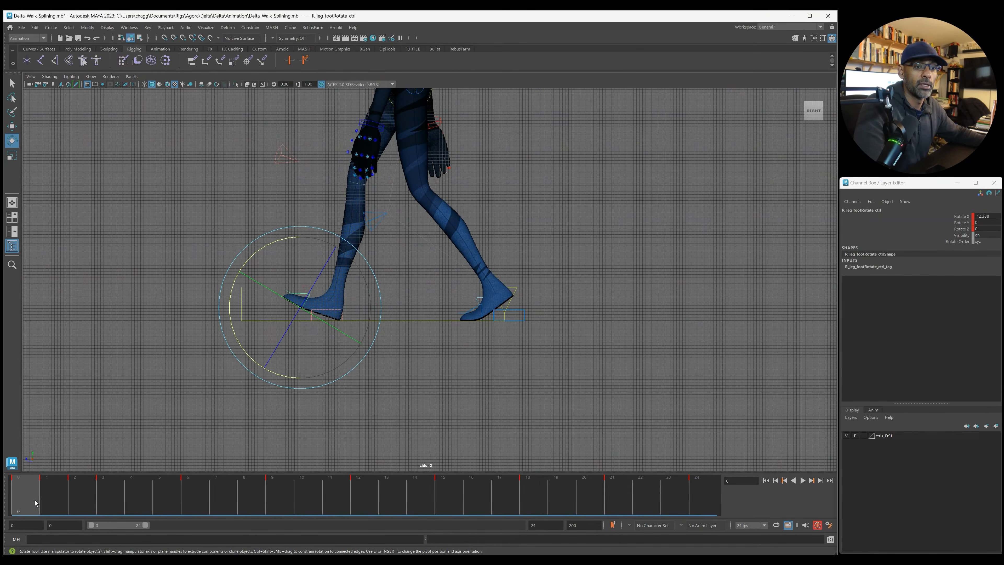
drag(383, 501, 609, 509)
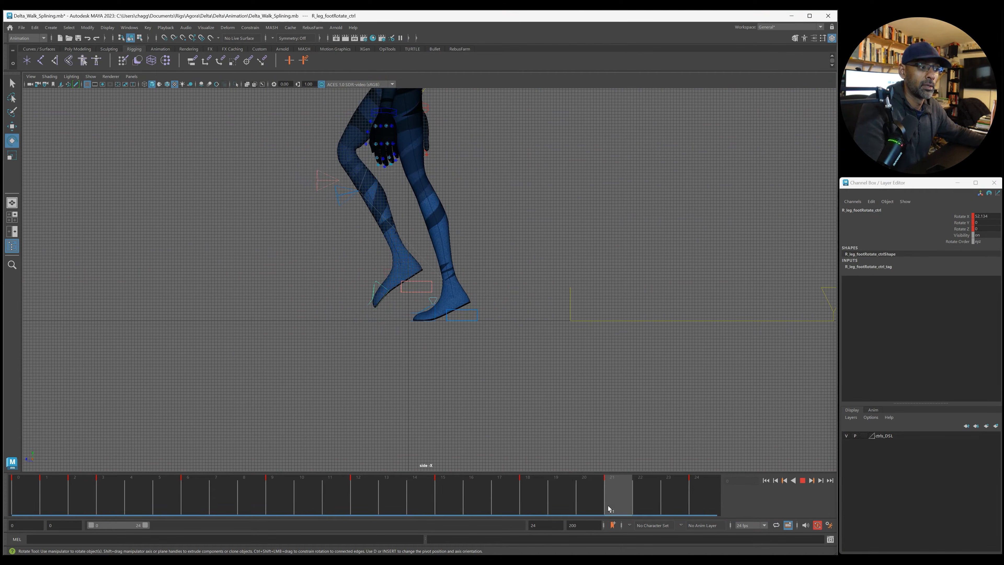
mouse_move(528, 496)
mouse_down()
mouse_move(423, 497)
mouse_move(526, 496)
mouse_up()
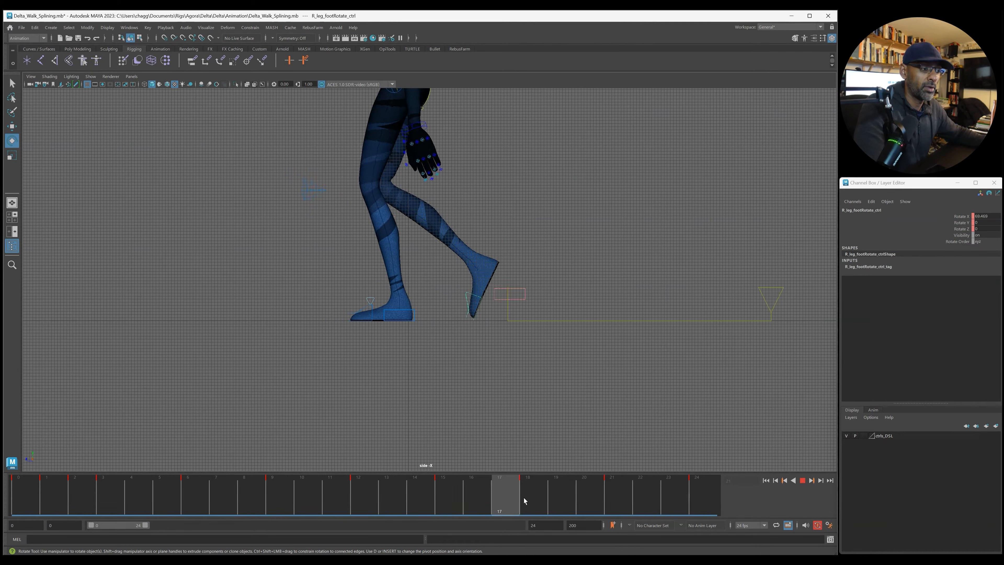
drag(463, 370, 466, 369)
mouse_move(523, 503)
mouse_down()
mouse_move(716, 499)
mouse_move(624, 504)
mouse_up()
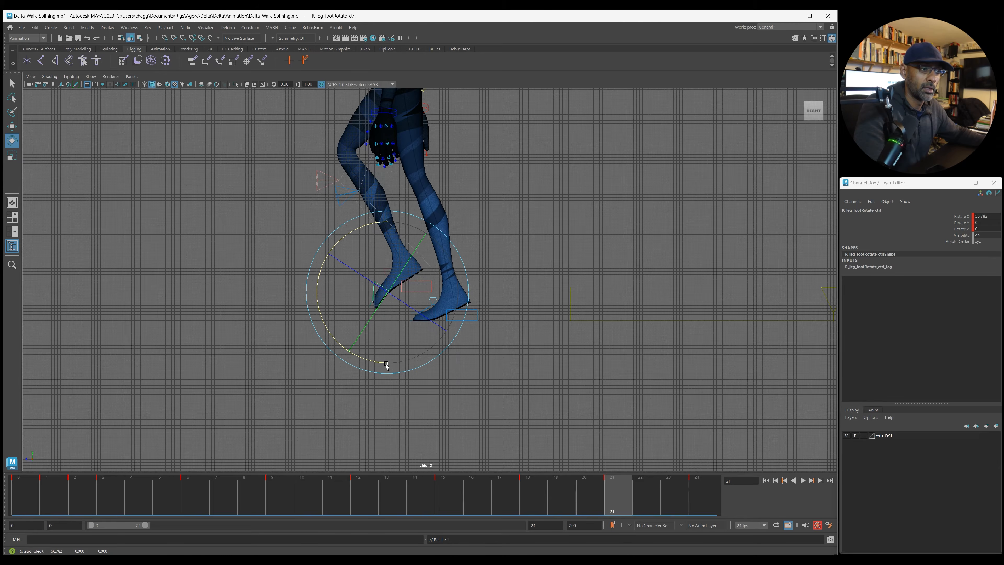
Step: Play back the walk cycle in the perspective view and examine the whole character from the side and the front
key(alt+v)
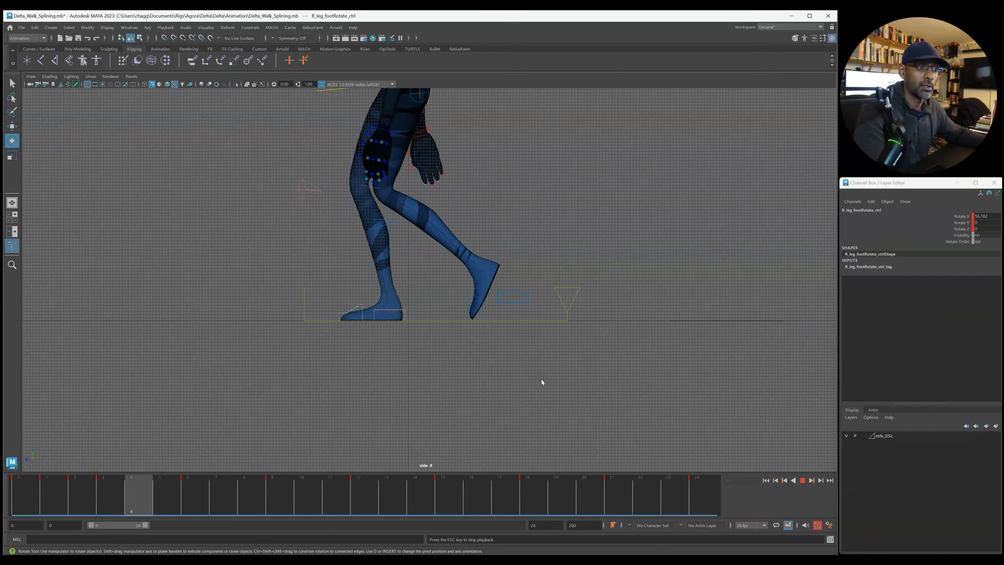
key(space)
key(space)
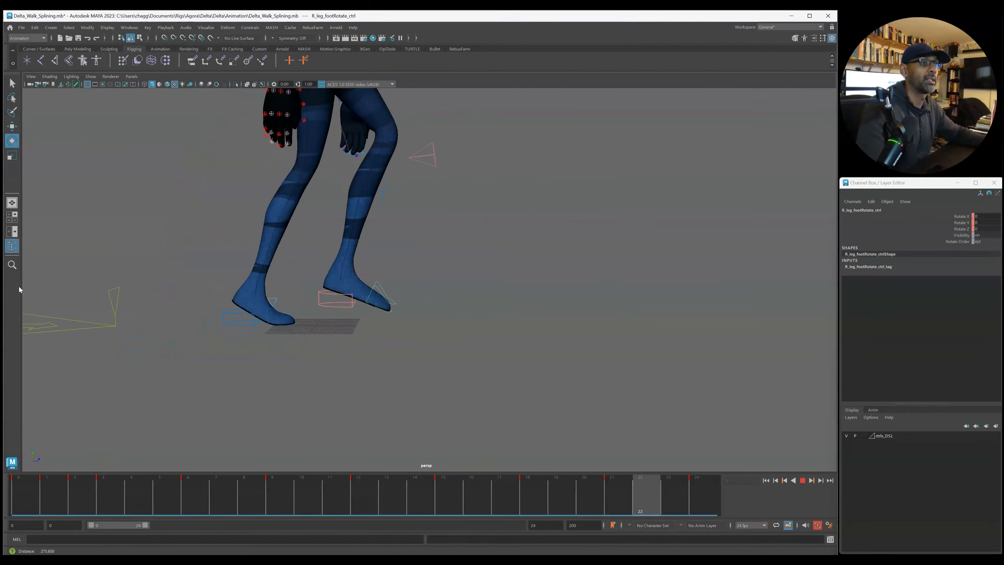
scroll(534, 309, up, 6)
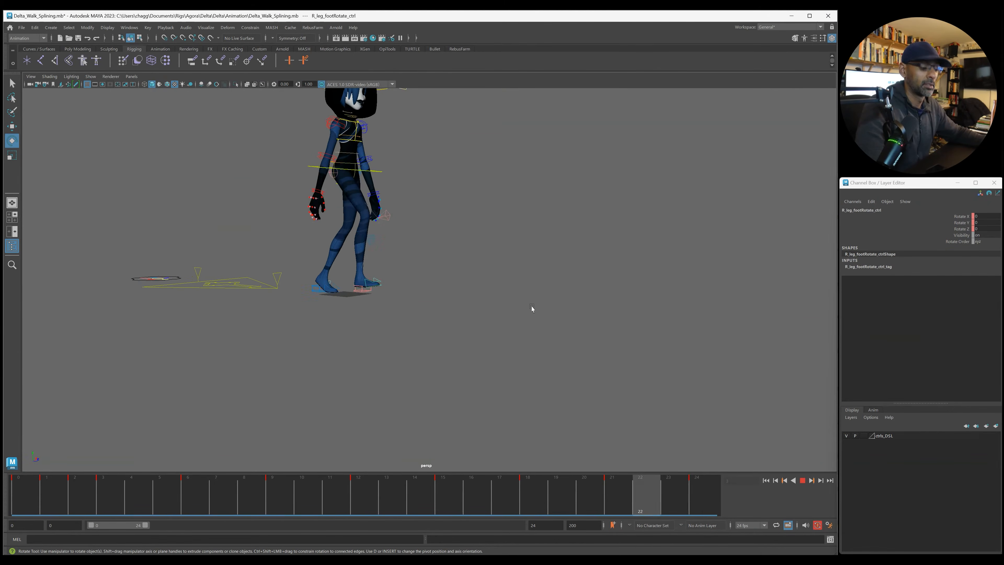
alt+middle_drag(500, 326, 509, 370)
alt+drag(510, 370, 465, 362)
alt+middle_drag(464, 362, 453, 359)
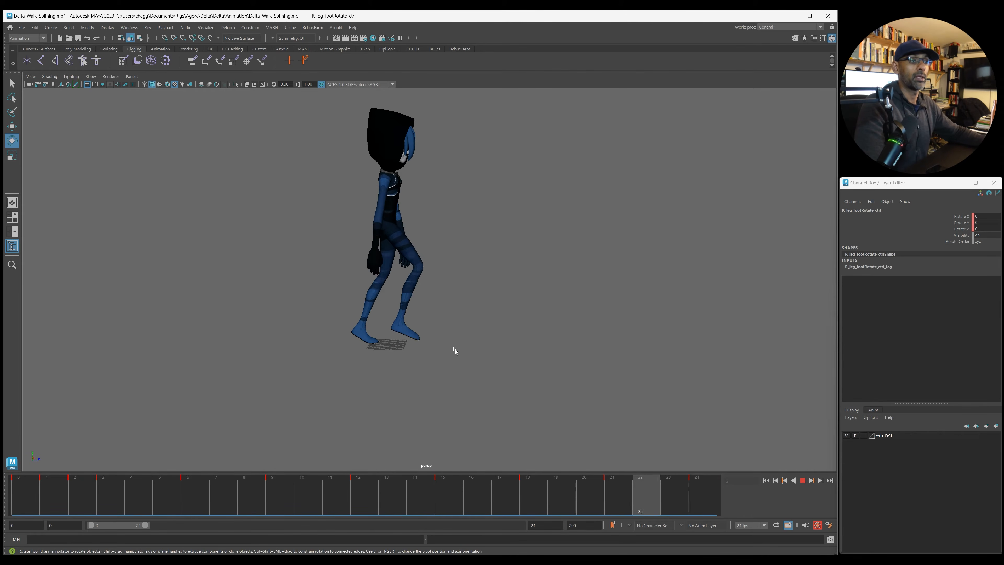
alt+drag(468, 352, 444, 383)
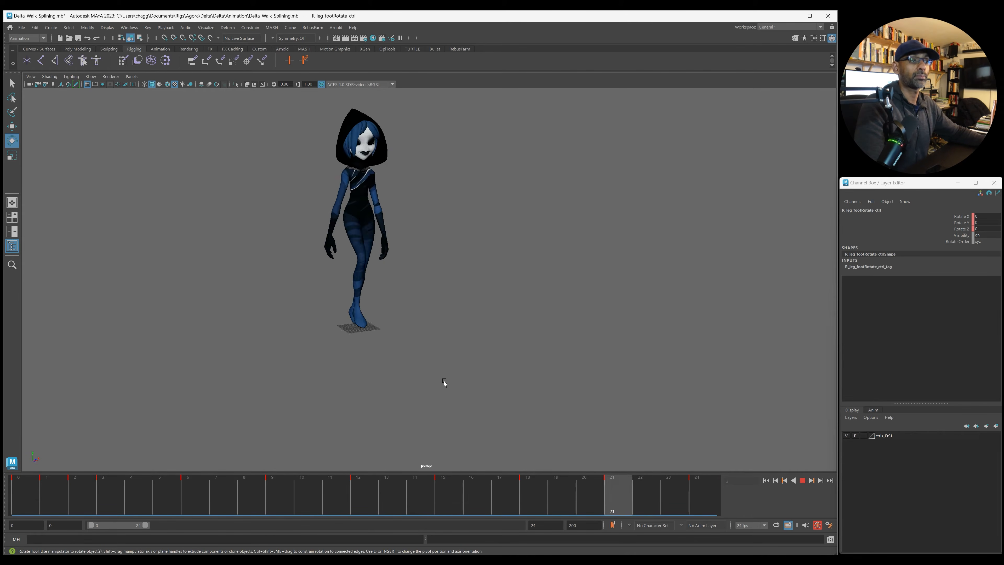
alt+middle_drag(444, 384, 523, 427)
alt+right_drag(524, 428, 575, 381)
alt+drag(575, 381, 496, 366)
alt+middle_drag(495, 366, 451, 357)
key(alt+v)
key(alt+1)
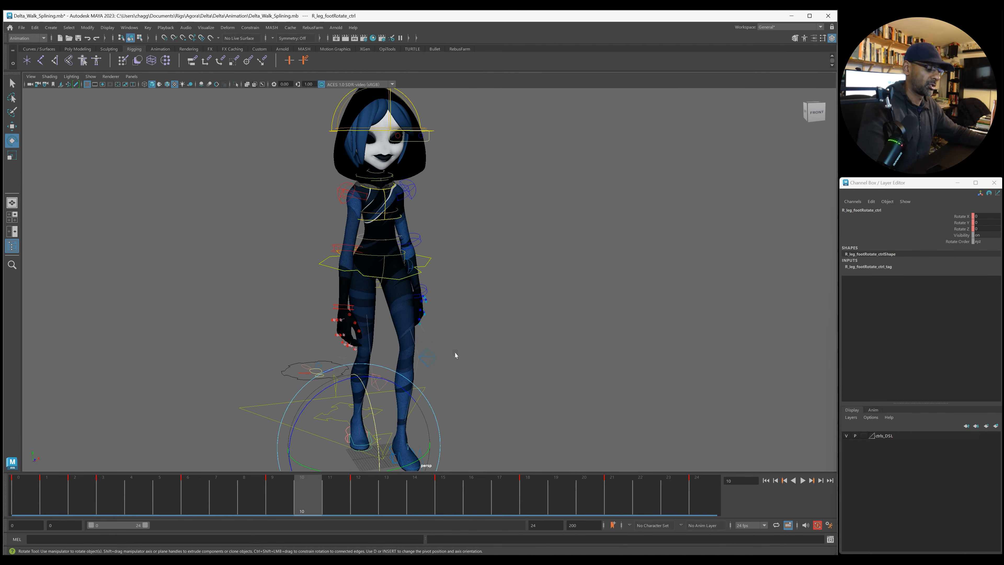
Step: Try moving the spine_chest control at frame 10
click(384, 205)
key(alt+2)
key(alt+2)
key(alt+1)
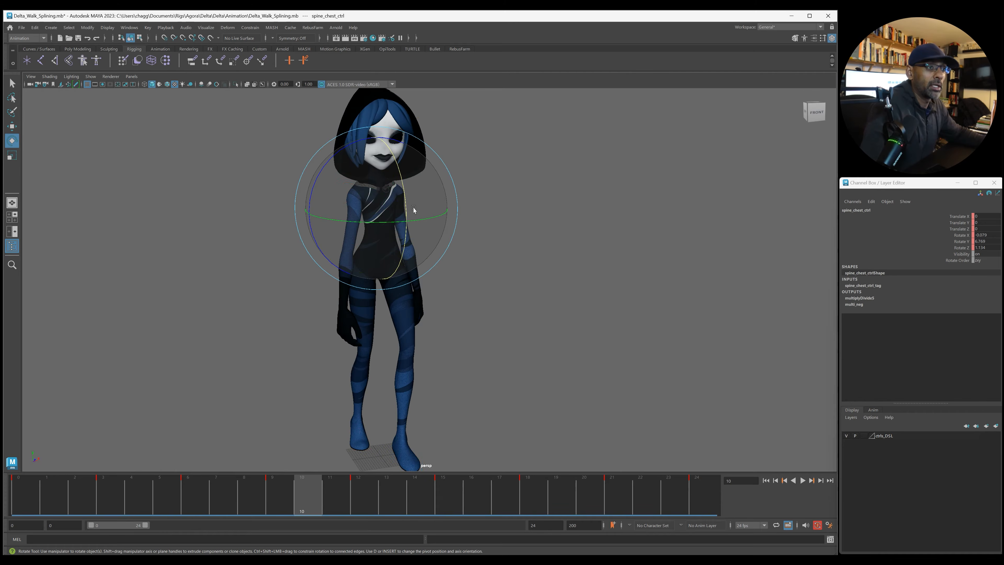
key(w)
drag(377, 183, 376, 180)
key(ctrl+z)
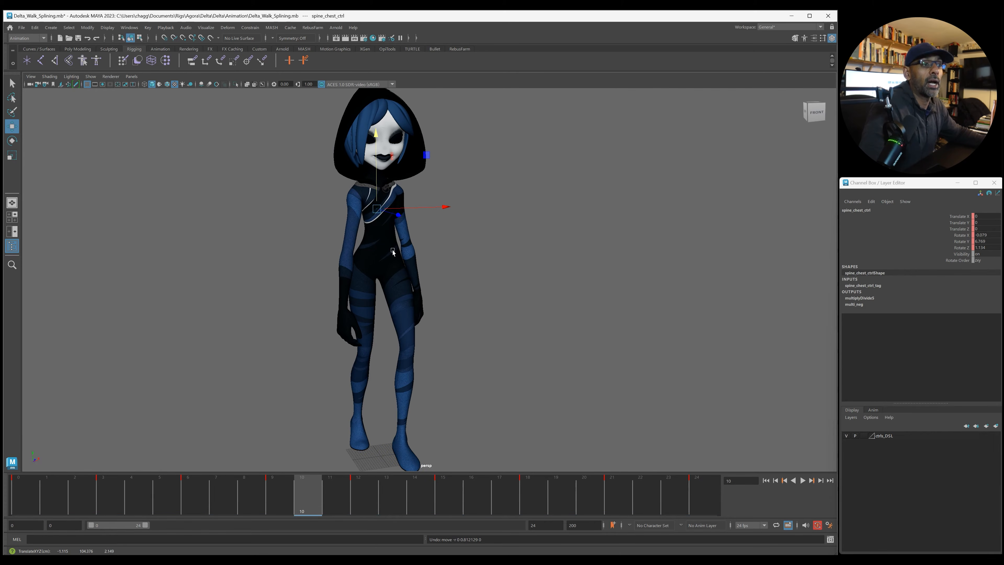
key(alt+1)
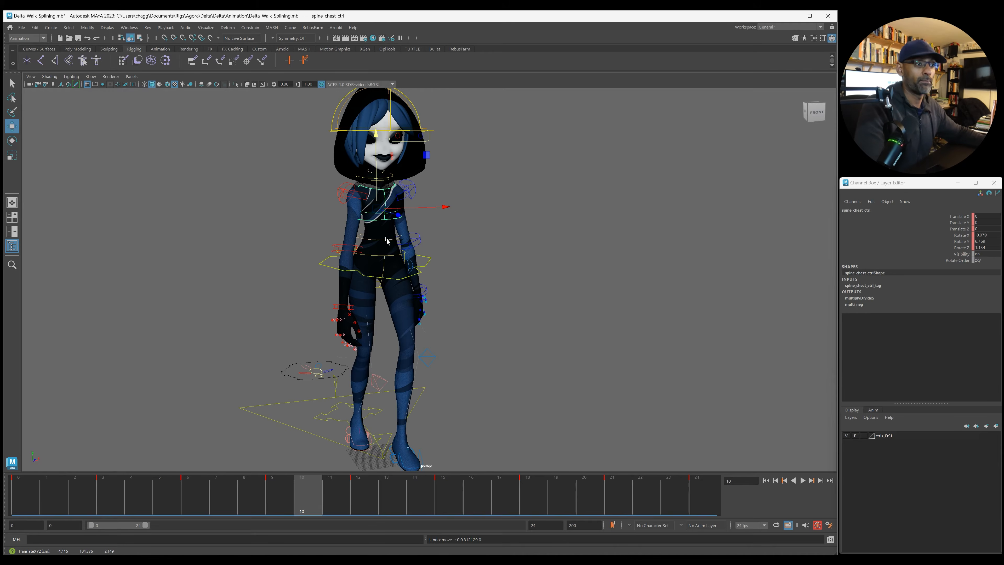
Step: Move the spine_mid control down to about -1.02 in Translate Y at frame 10 and key it
click(381, 232)
middle_drag(376, 212, 377, 214)
key(s)
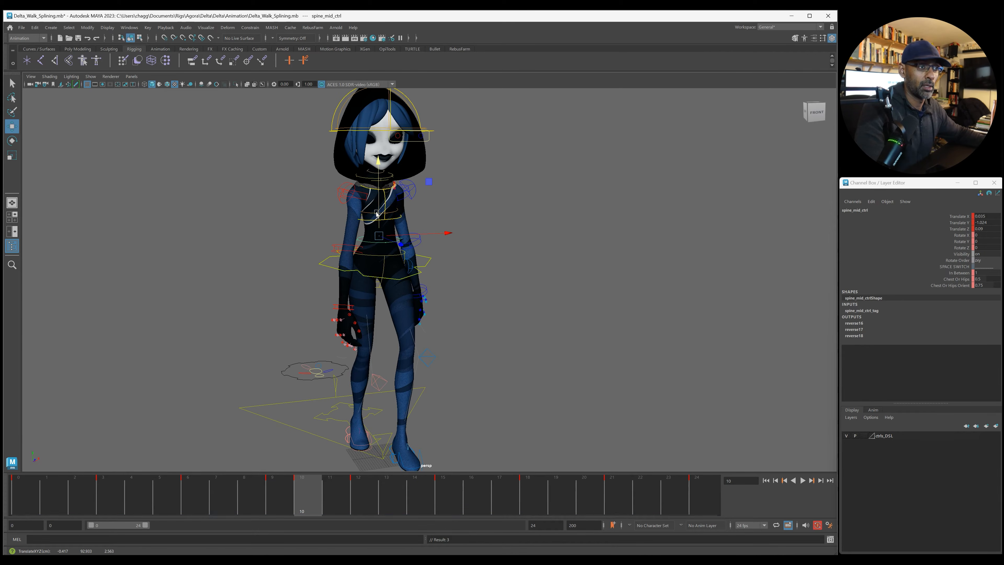
Step: Try moving the spine_pelvis control downward at frame 10
click(381, 240)
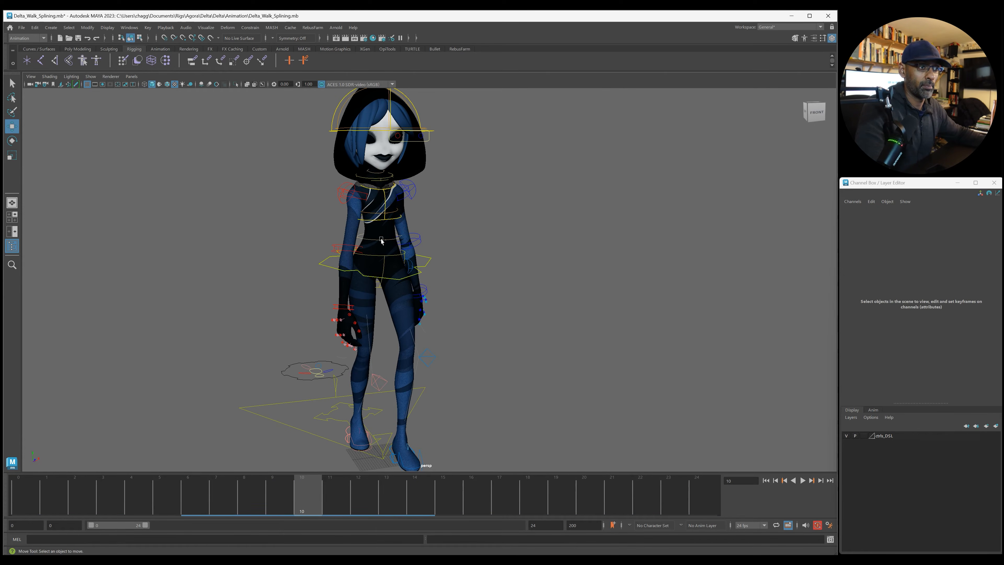
click(384, 258)
drag(377, 224, 377, 226)
key(ctrl+z)
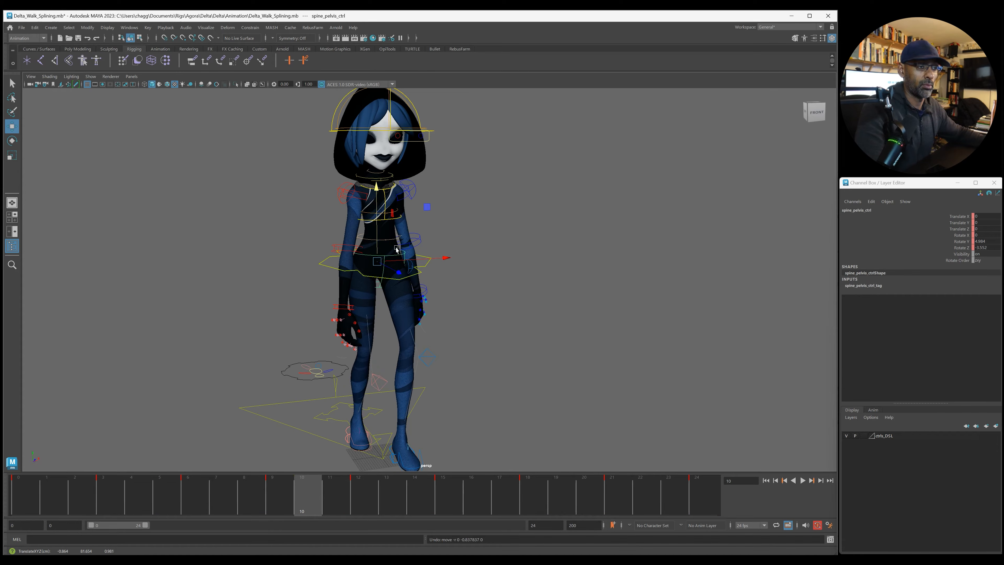
Step: Try moving the spine_chestRot control slightly upward at frame 1
drag(29, 502, 66, 487)
click(382, 240)
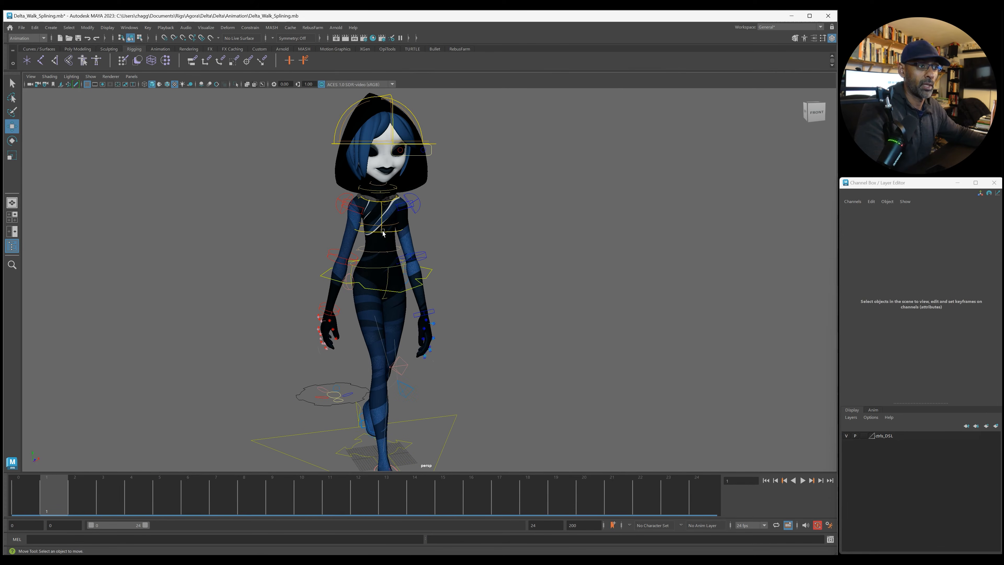
click(382, 233)
click(499, 251)
click(367, 226)
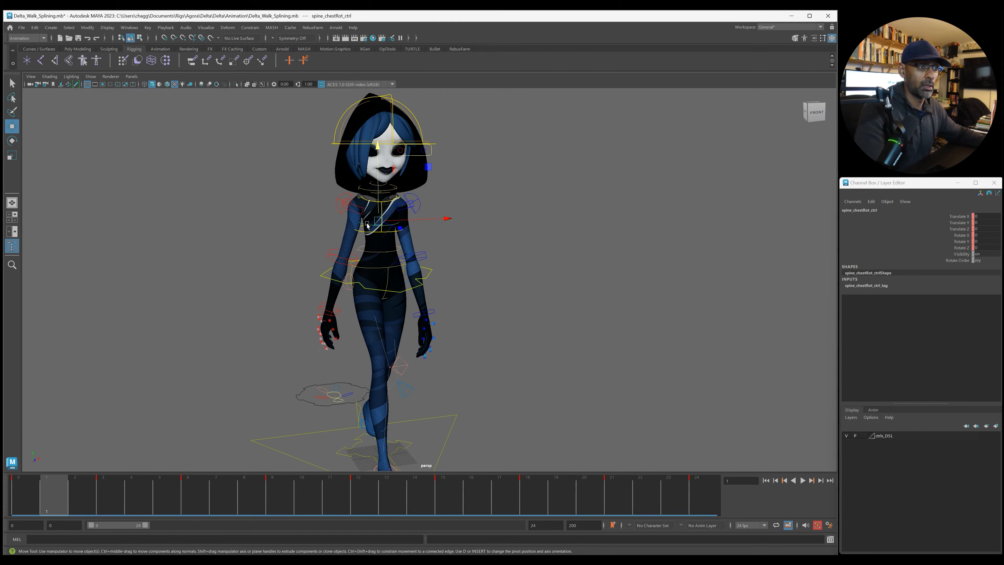
drag(375, 205, 375, 203)
key(ctrl+z)
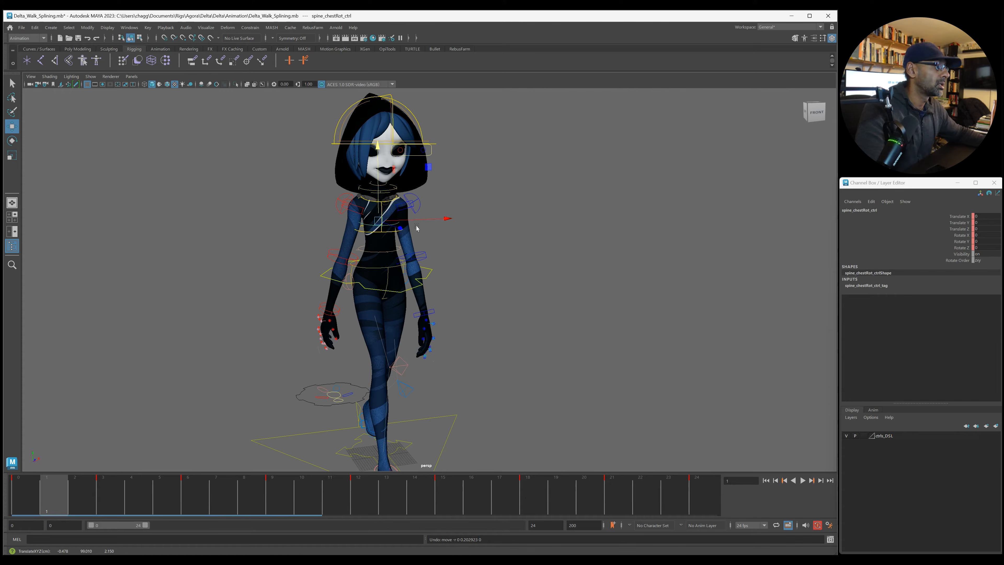
Step: Try rotating the spine_chestRot control at frame 1
key(e)
drag(398, 229, 419, 207)
key(ctrl+z)
click(513, 213)
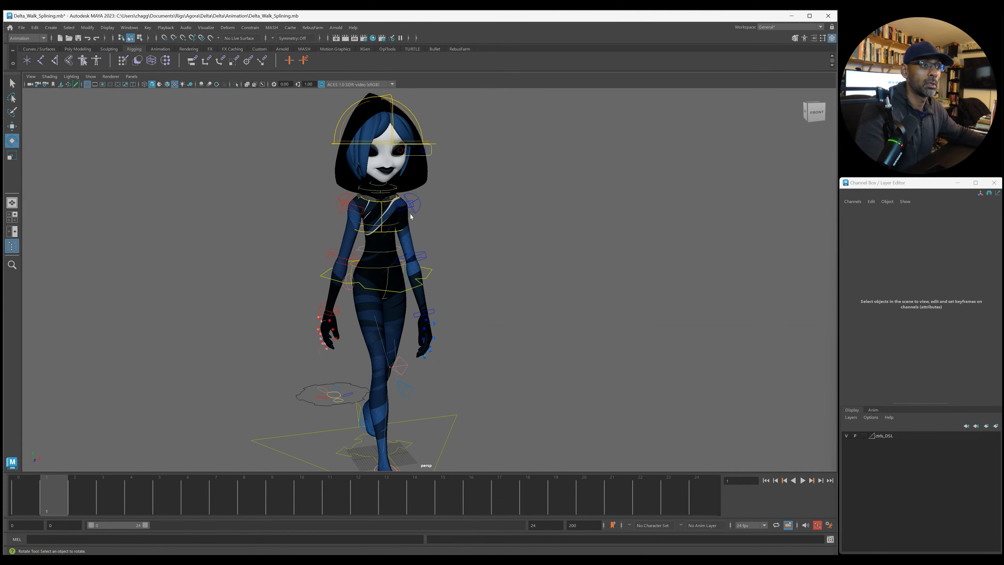
Step: Try twisting the spine_chest control around its Y axis at frame 1
click(380, 203)
click(408, 234)
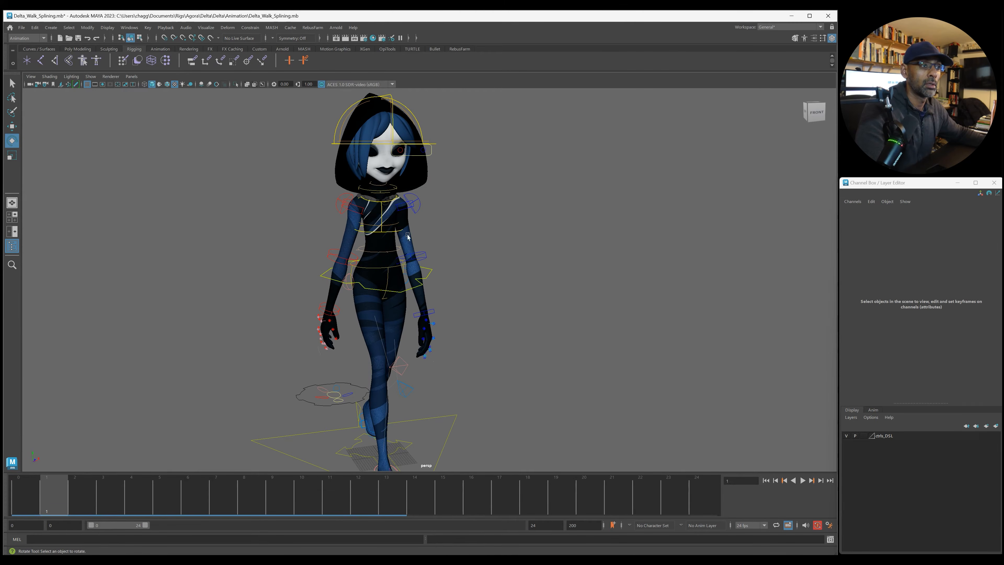
click(370, 225)
drag(368, 234, 388, 236)
click(495, 236)
click(381, 211)
key(ctrl+z)
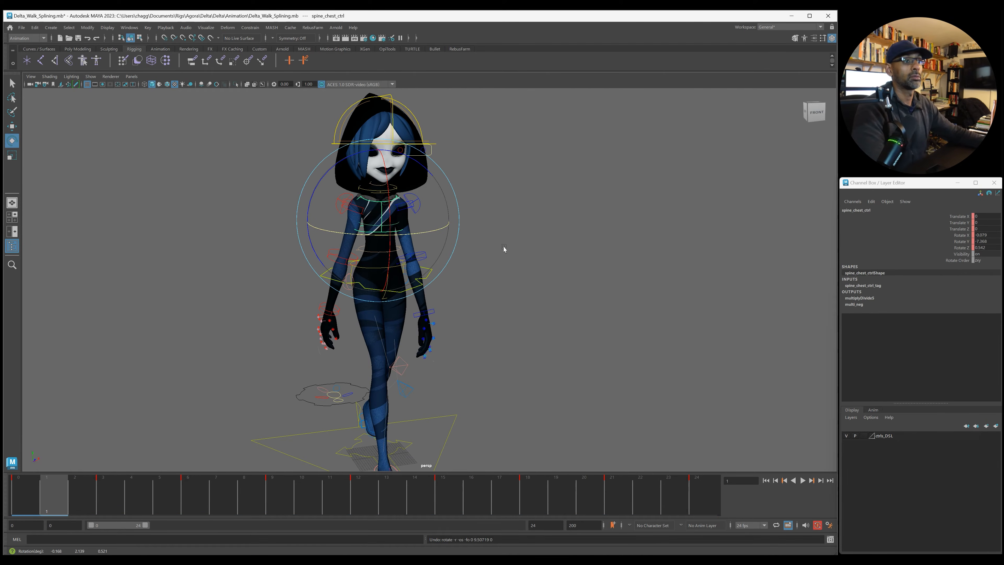
Step: Try moving the control at the base of the neck downward at frame 1
click(503, 275)
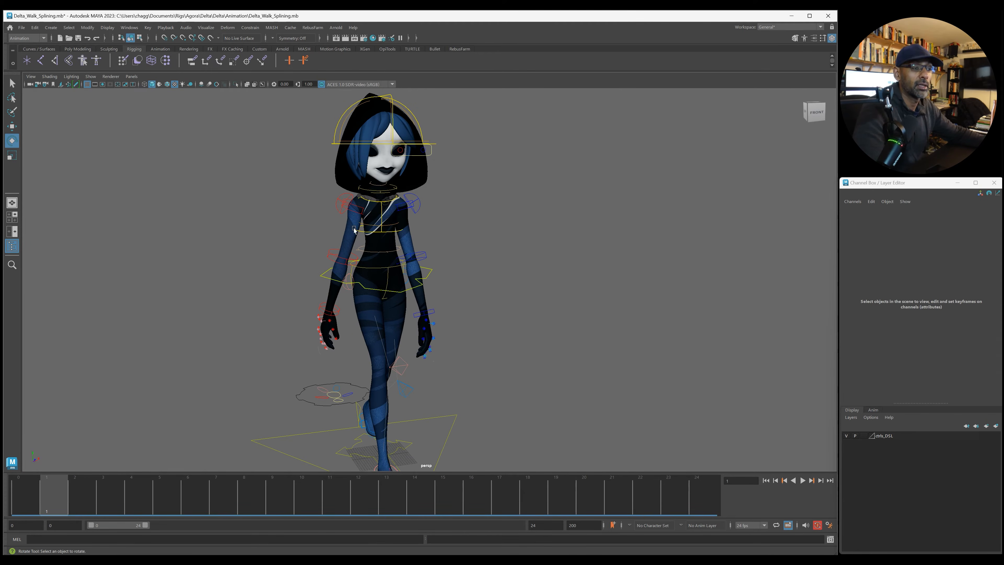
click(377, 196)
key(w)
drag(377, 196, 377, 209)
key(ctrl+z)
click(453, 208)
click(378, 202)
key(ctrl+z)
key(ctrl+z)
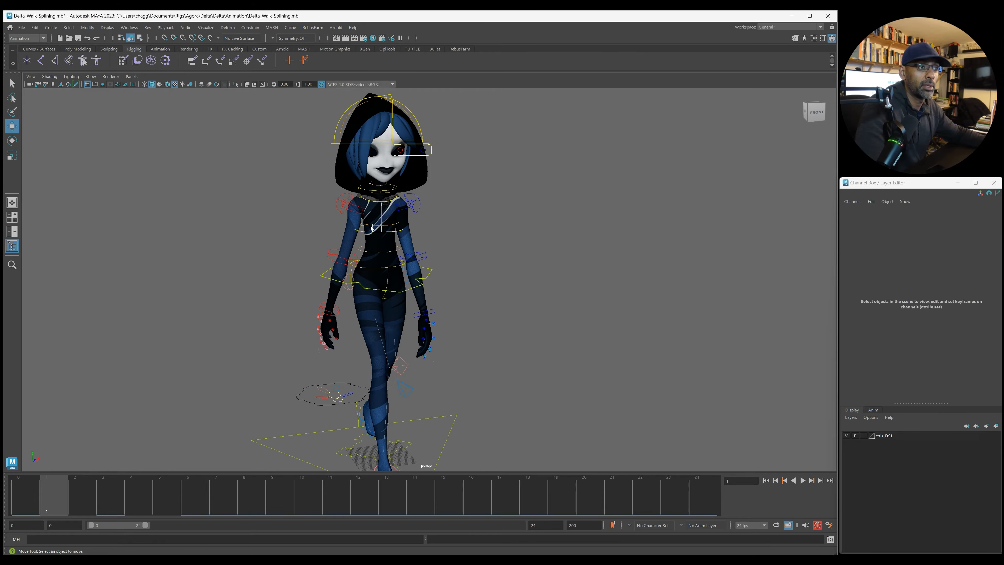
Step: Move the spine_chestRot control slightly downward at frame 3
click(368, 226)
alt+drag(336, 319, 296, 310)
scroll(296, 310, up, 2)
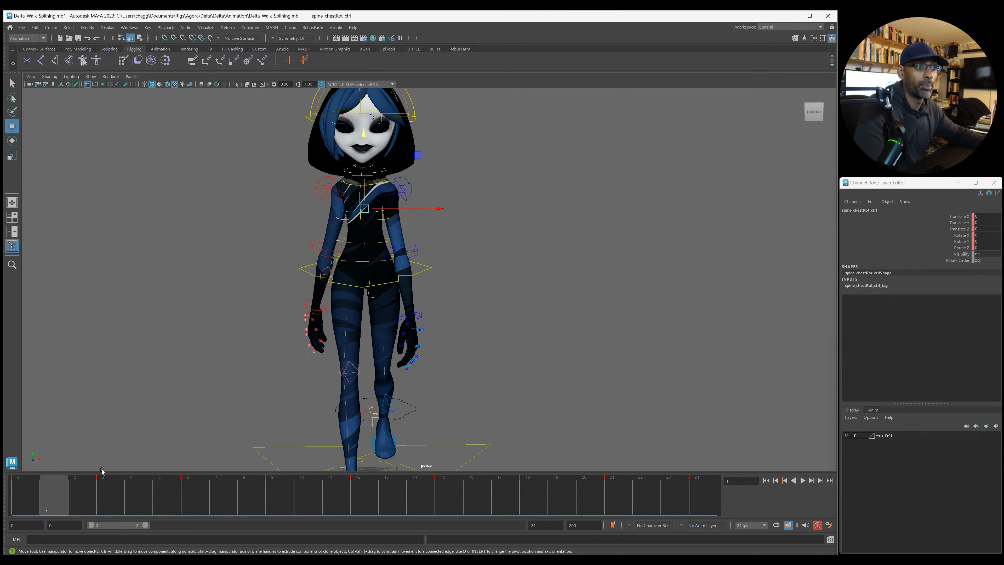
key(alt+v)
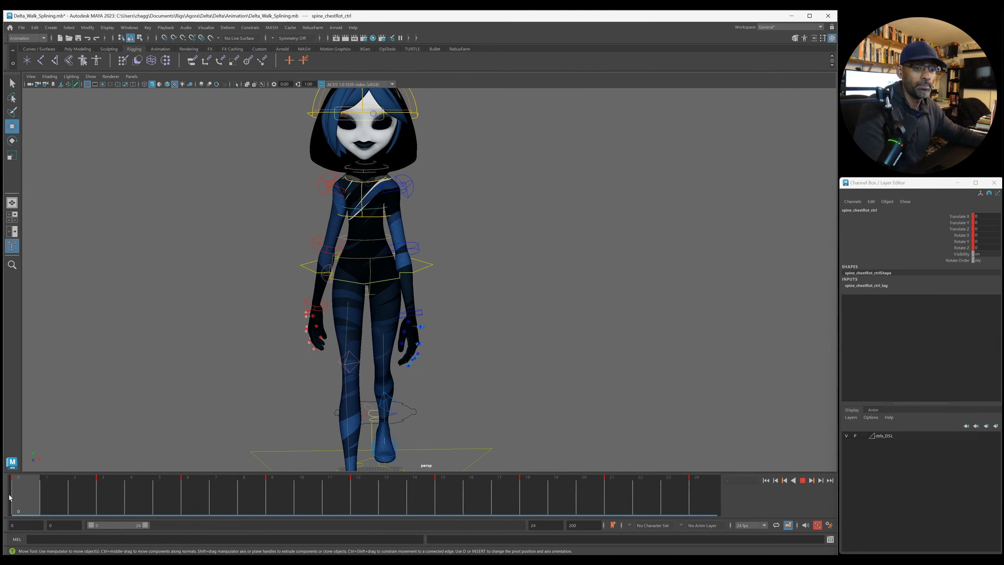
click(104, 503)
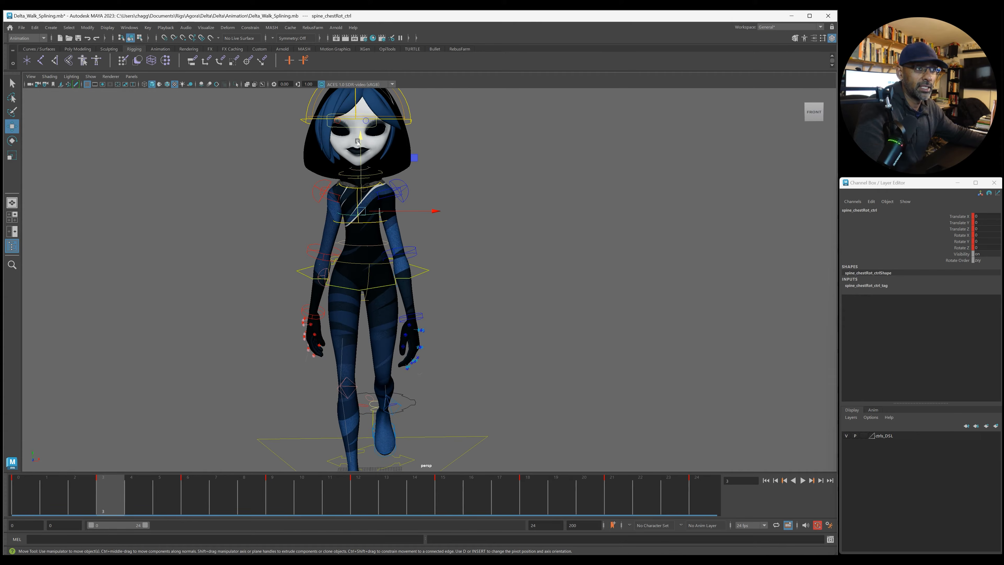
drag(359, 139, 360, 141)
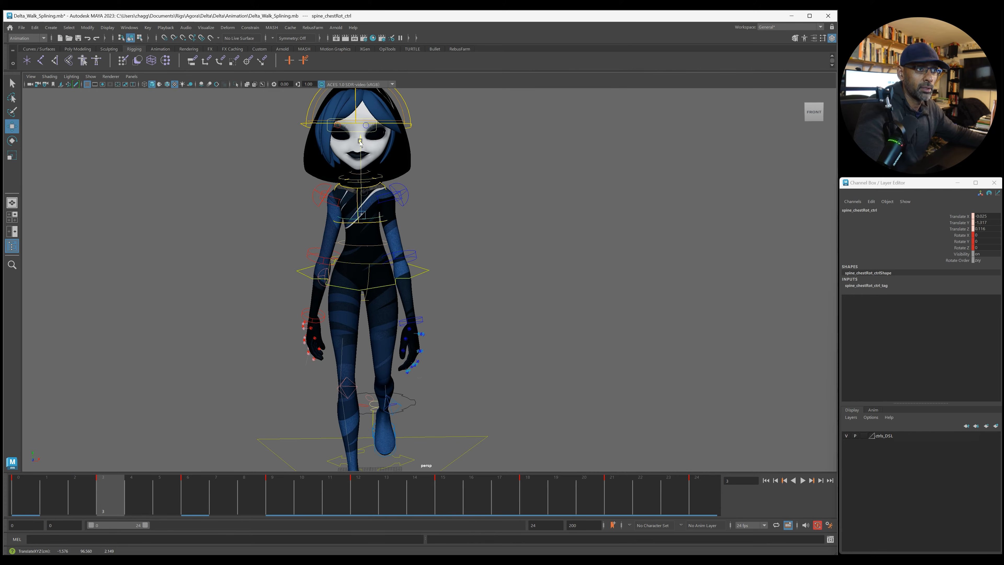
Step: Raise the spine_chestRot control at frame 9, lower it at frame 15, and raise it to Translate Y 1.774 at frame 21
click(38, 512)
key(alt+v)
key(alt+v)
drag(76, 497, 282, 508)
alt+drag(444, 411, 394, 128)
mouse_move(326, 490)
mouse_down()
mouse_move(311, 496)
mouse_move(443, 500)
mouse_up()
drag(397, 158, 396, 162)
drag(466, 502, 612, 502)
drag(397, 176, 397, 171)
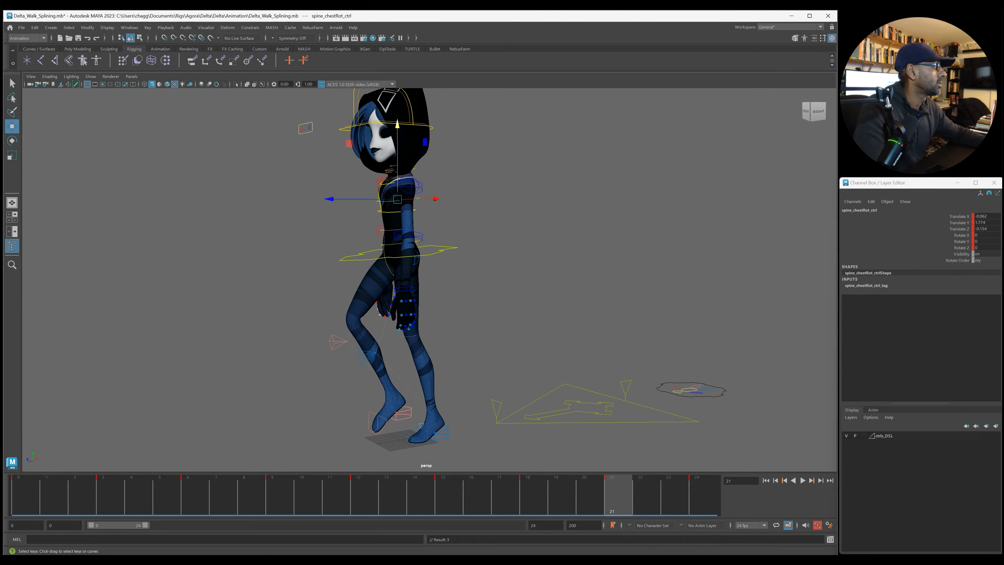
Step: Make the spine_chestRot Translate Y curve cycle beyond its keys and lower its frame 21 key to about 1.23
drag(1002, 141, 434, 140)
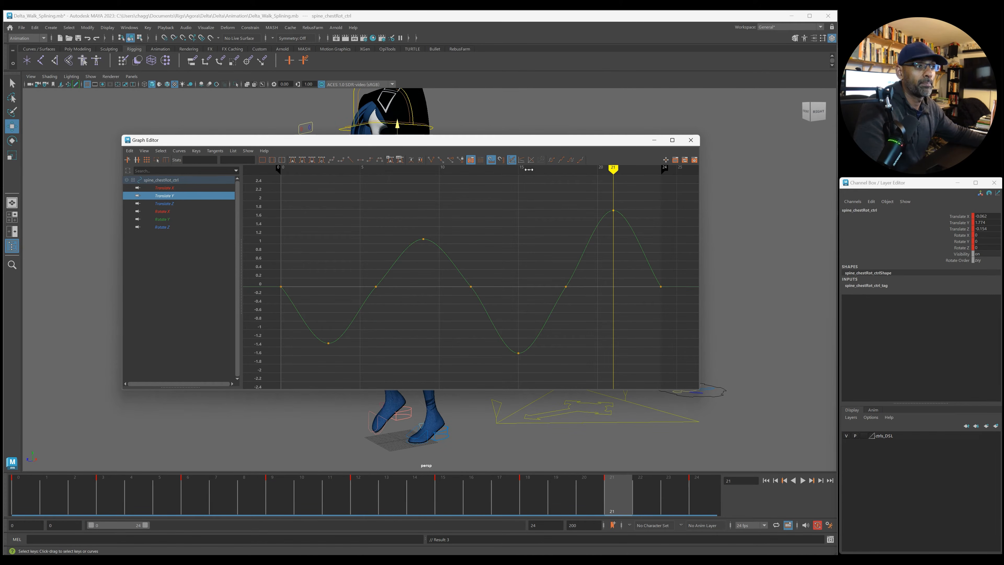
click(578, 160)
key(f)
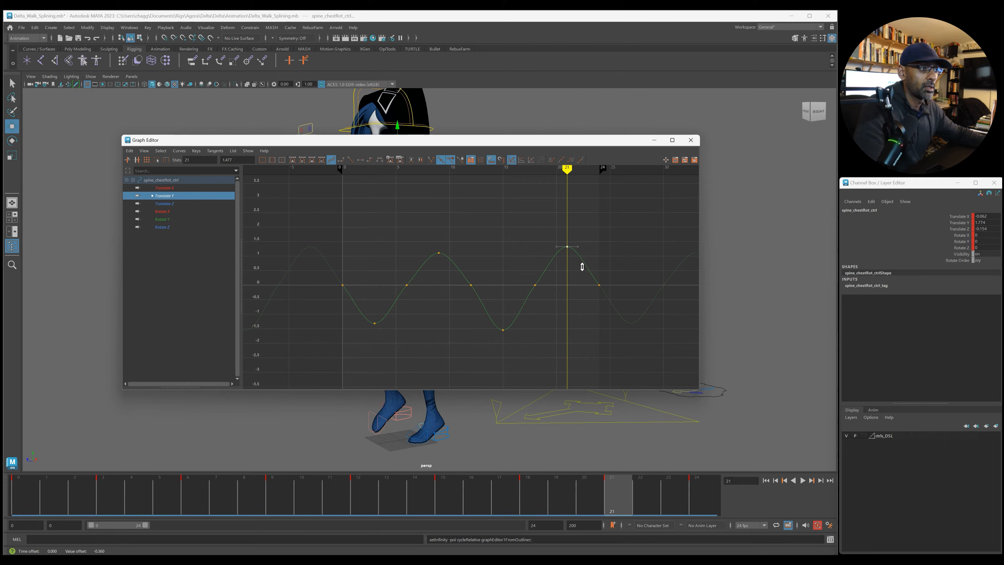
drag(555, 298, 554, 295)
Step: Delete the spine_chestRot Translate Y keys at frames 6, 12 and 18 to smooth the curve, and play back the walk without controls
key(Delete)
drag(451, 319, 531, 341)
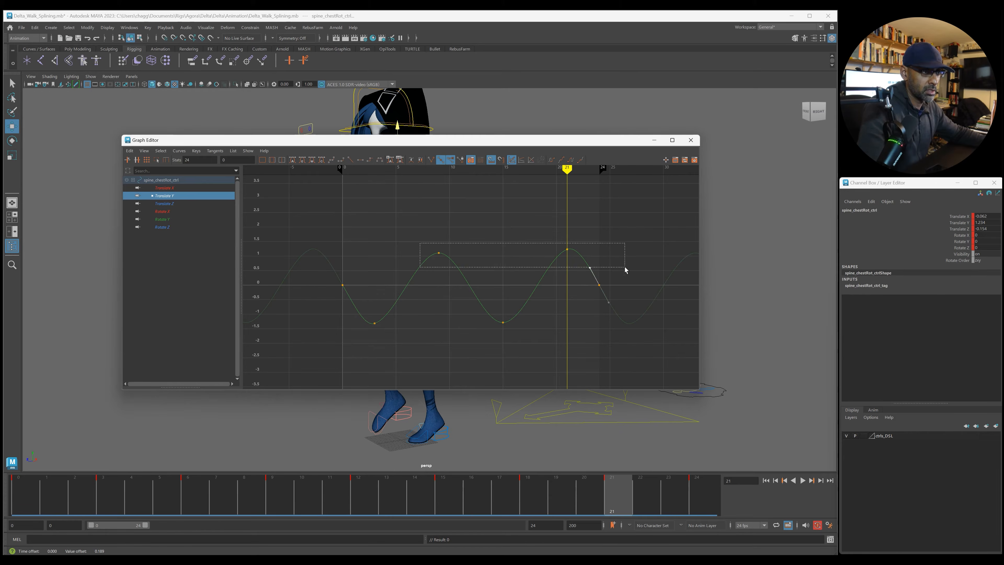
drag(625, 270, 626, 270)
drag(411, 140, 1003, 148)
key(alt+v)
alt+drag(487, 333, 527, 357)
key(alt+1)
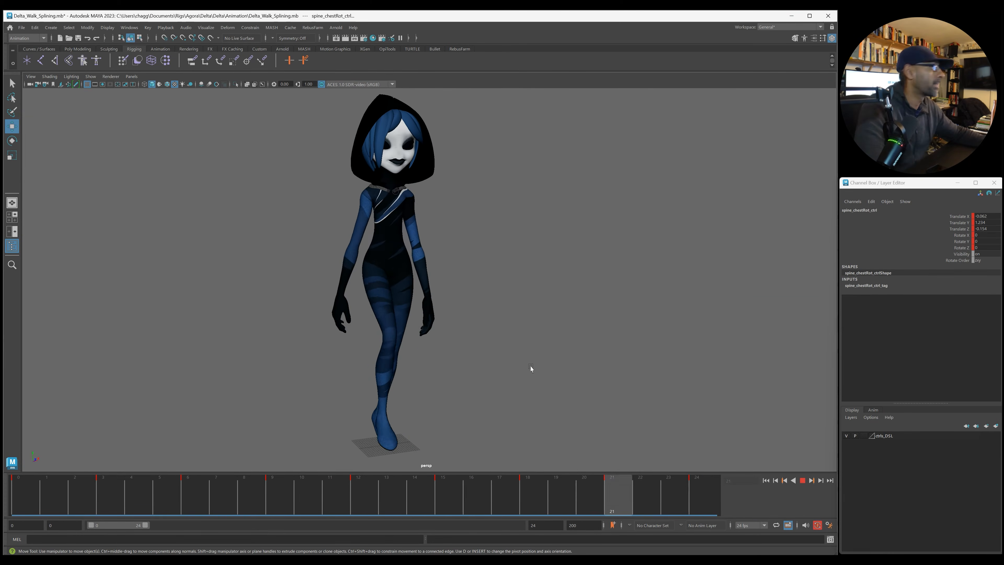
key(alt+v)
Step: Copy all the Translate Y keys of the spine_chestRot control in the Graph Editor, starting from frame 0
alt+right_drag(365, 293, 418, 313)
alt+middle_drag(418, 312, 460, 359)
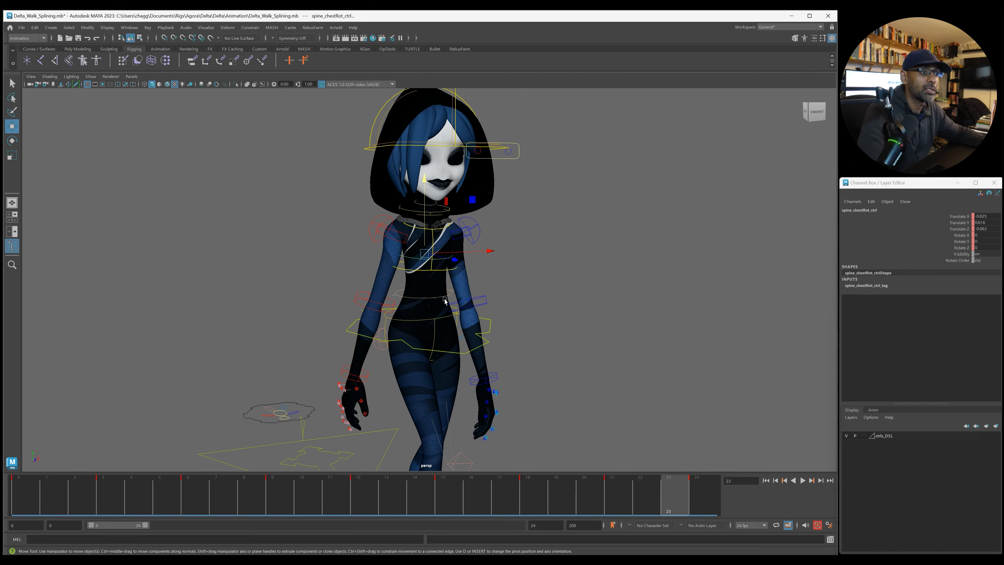
click(436, 297)
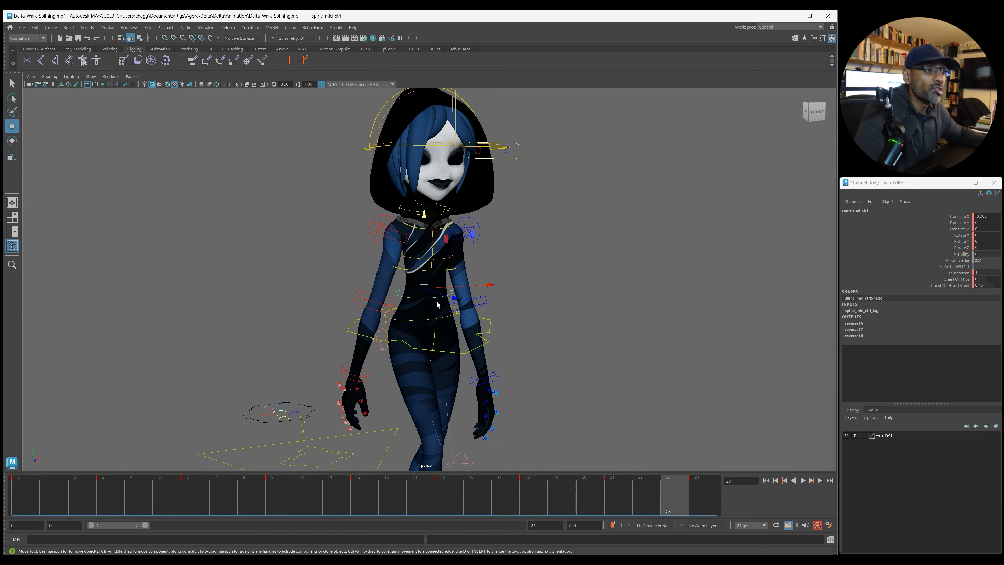
click(37, 513)
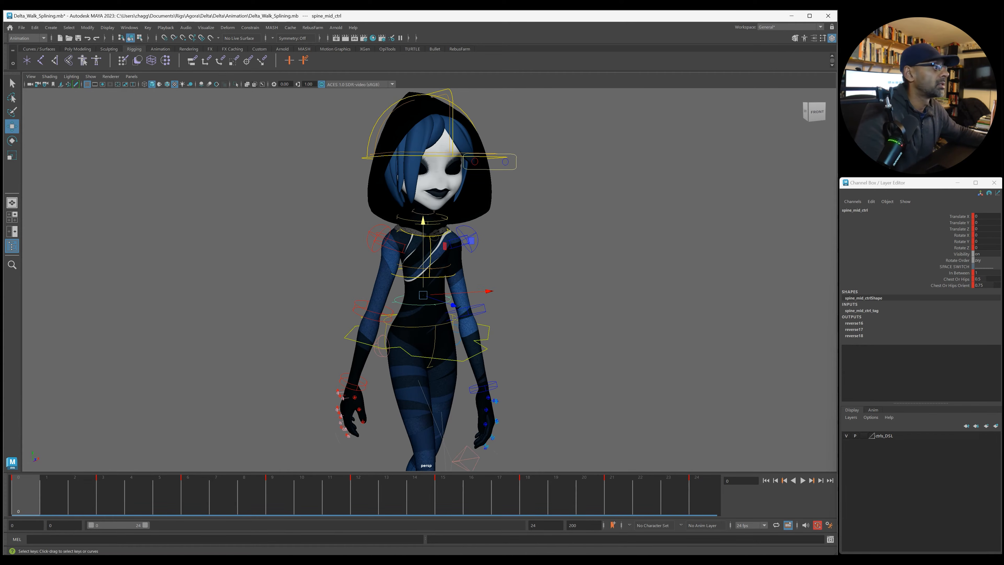
click(443, 271)
alt+middle_drag(649, 248, 413, 254)
drag(1003, 147, 532, 137)
click(413, 188)
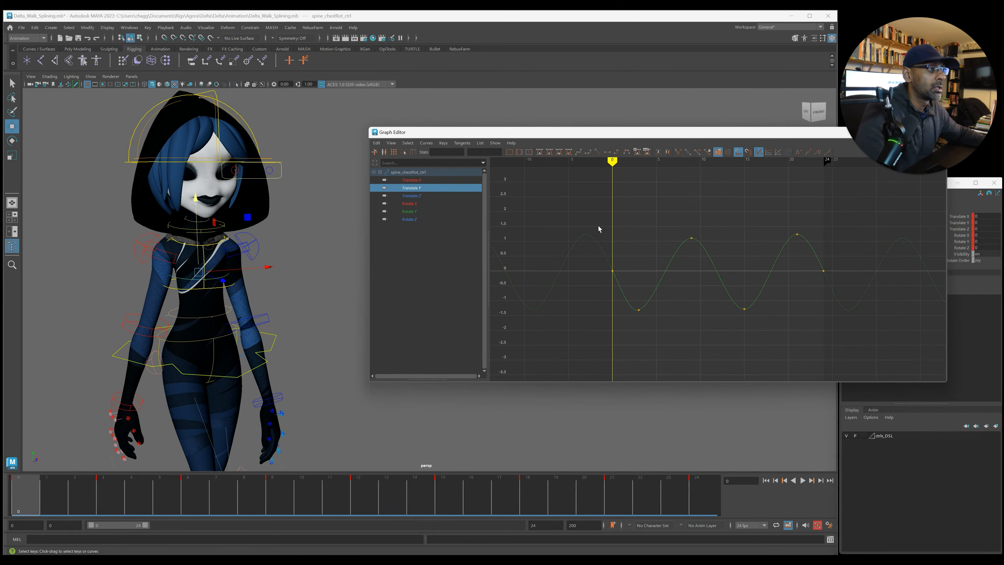
drag(595, 223, 872, 355)
click(377, 143)
click(389, 183)
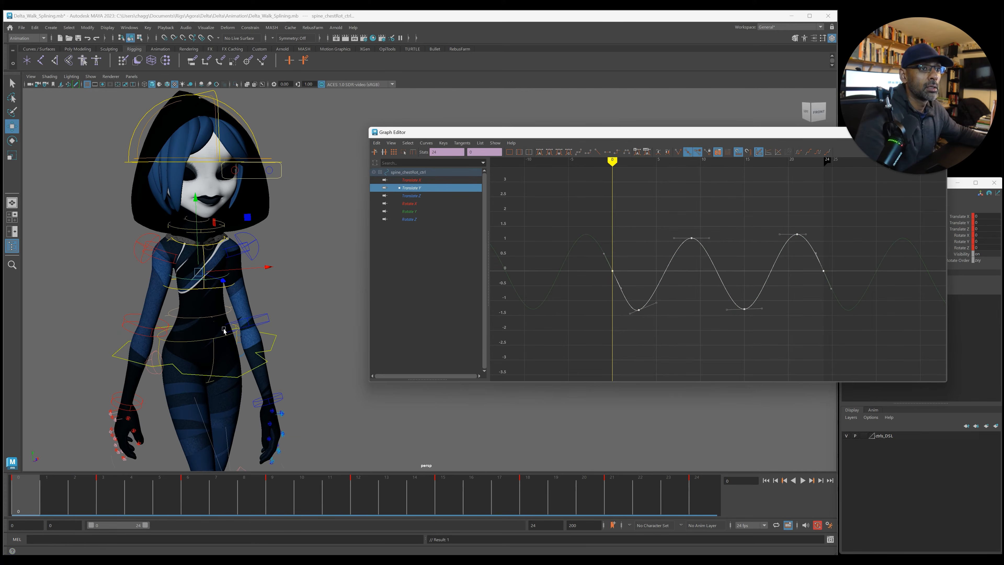
Step: Paste the copied keys onto the Translate Y curve of the spine_mid control and play back the result
click(216, 317)
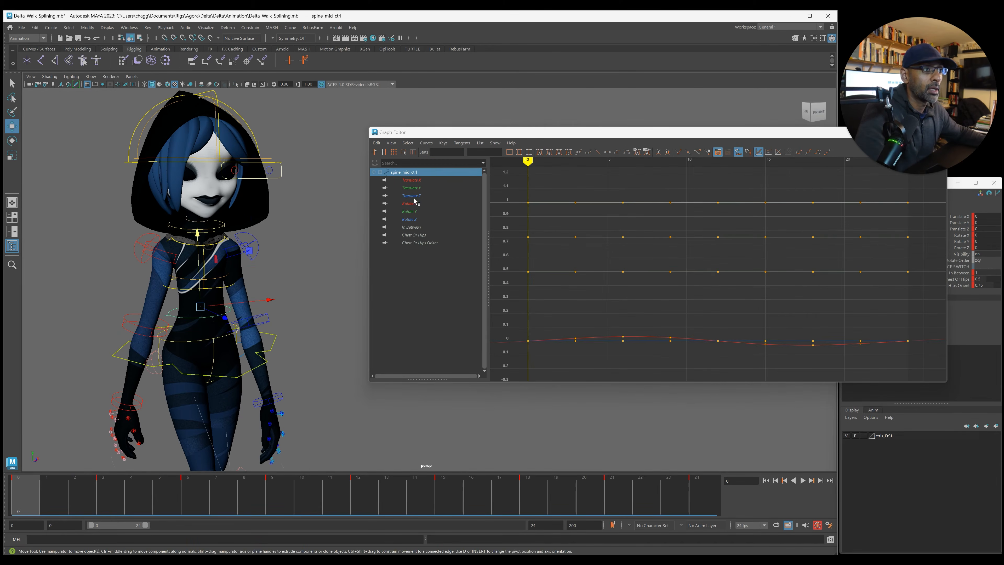
click(411, 187)
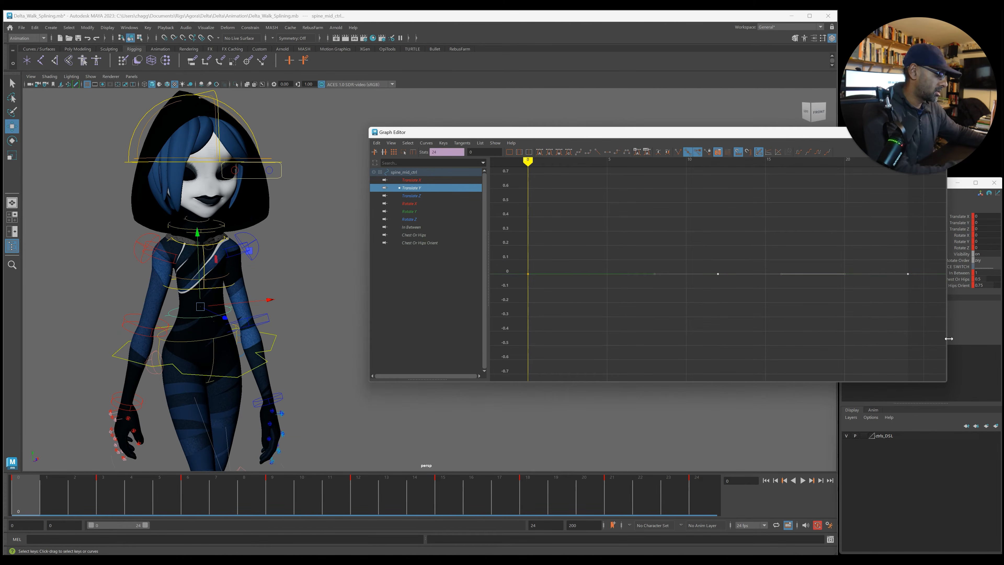
click(377, 143)
click(391, 194)
key(f)
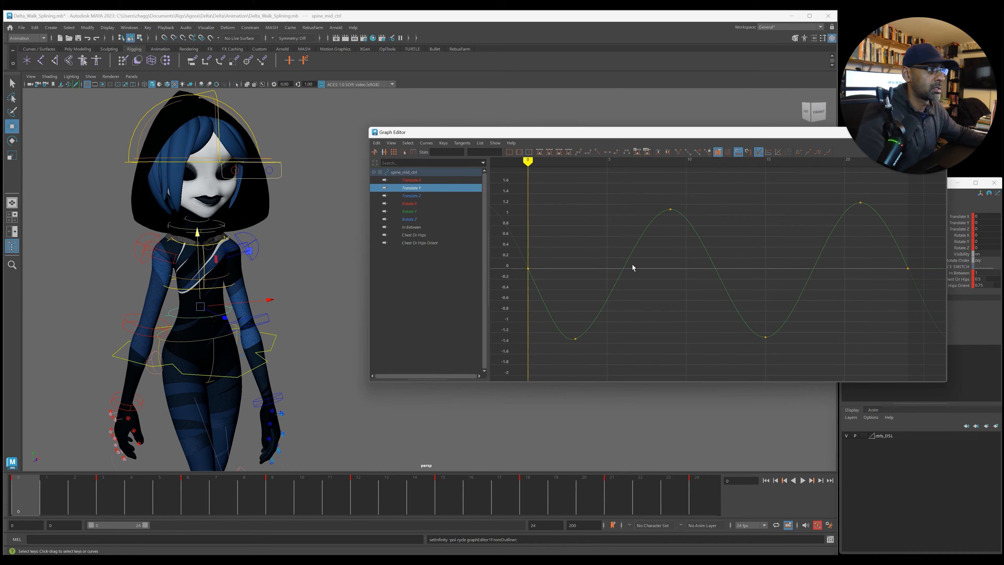
key(alt+v)
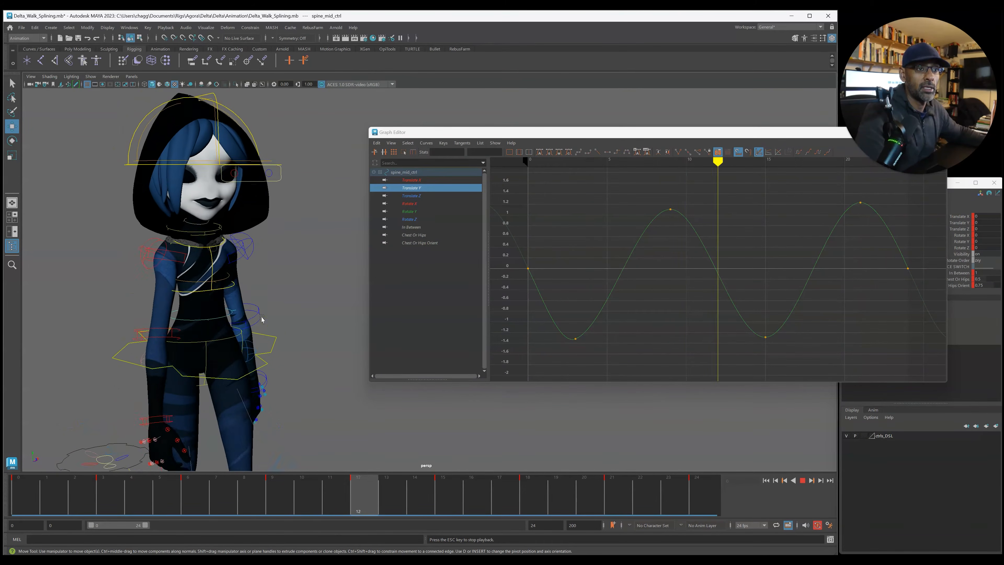
key(Escape)
Step: Shift all the spine_chestRot Translate Y keys forward by one frame
click(226, 275)
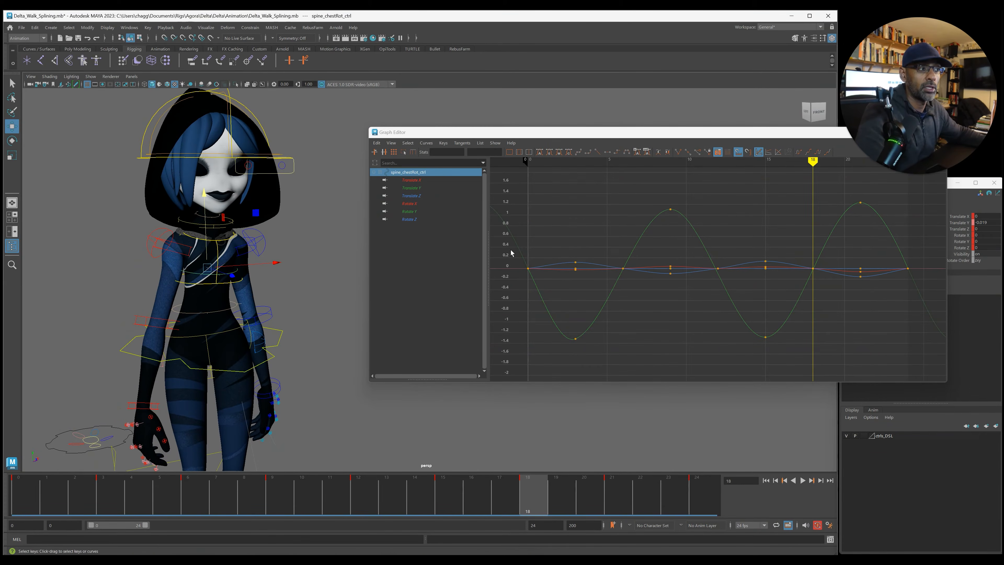
click(411, 188)
key(f)
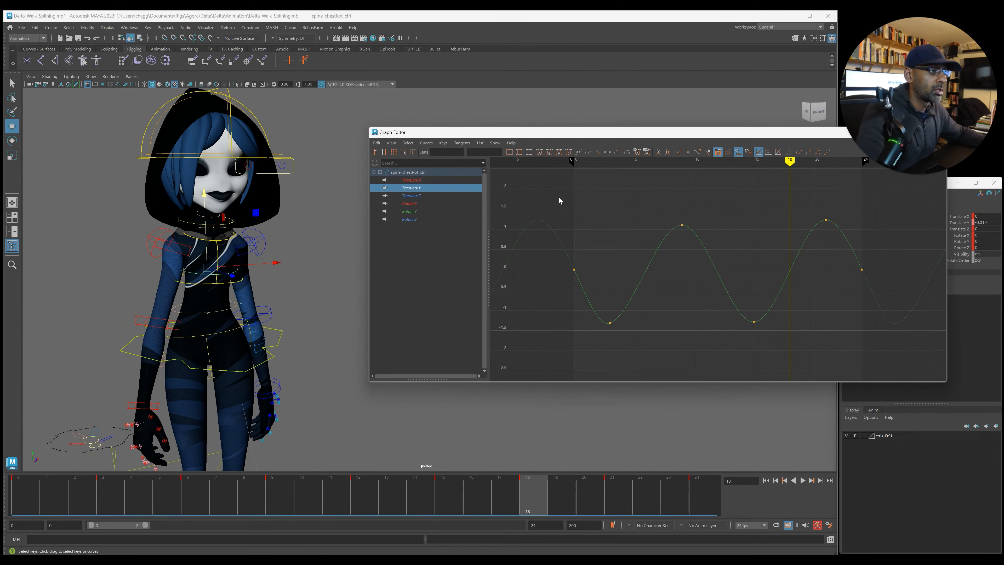
drag(559, 199, 883, 356)
shift+middle_drag(741, 333, 748, 334)
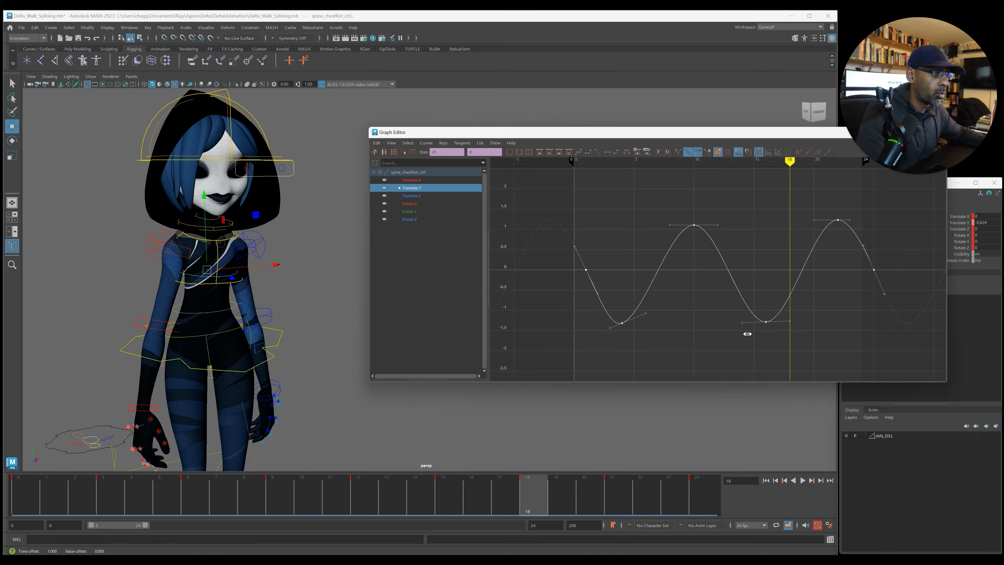
Step: Play back the walk cycle with the controls hidden and examine the torso's up-and-down motion from front and side views
key(alt+v)
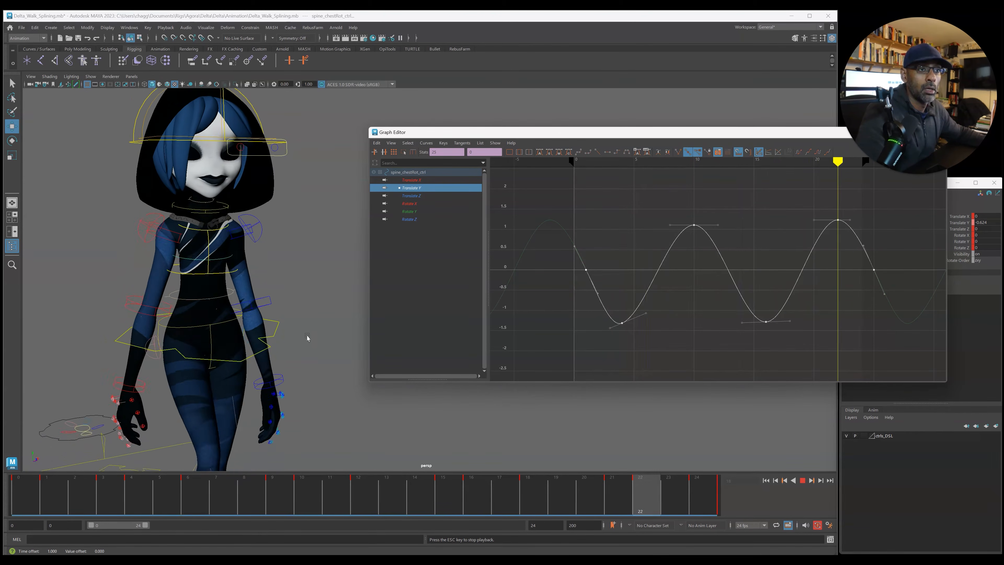
drag(466, 133, 1003, 138)
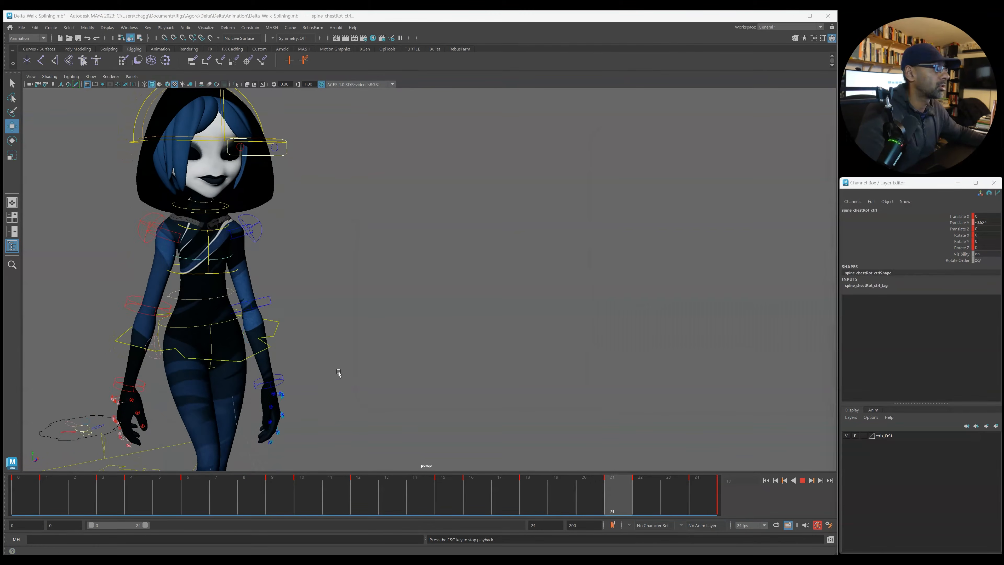
alt+right_drag(338, 374, 237, 374)
key(alt+1)
alt+drag(500, 345, 386, 351)
alt+right_drag(372, 368, 273, 390)
alt+middle_drag(355, 371, 354, 328)
alt+drag(375, 348, 355, 351)
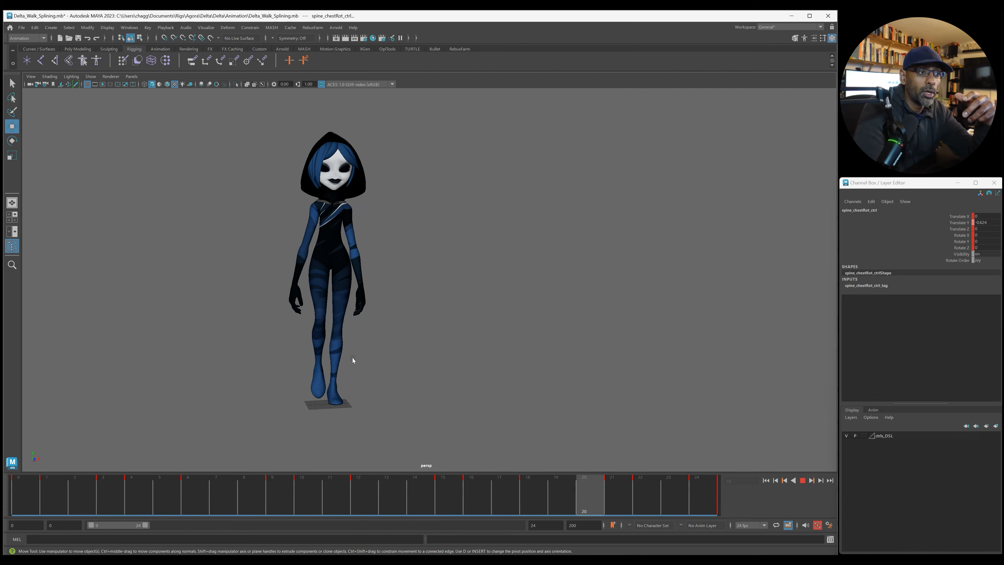
alt+drag(450, 366, 302, 369)
key(alt+v)
click(701, 492)
key(alt+v)
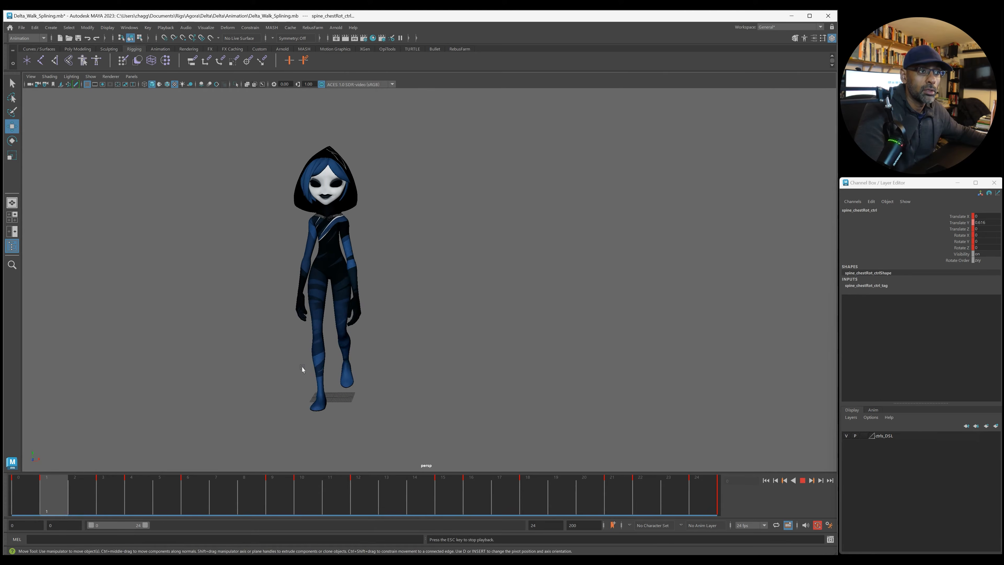
alt+right_drag(259, 366, 295, 368)
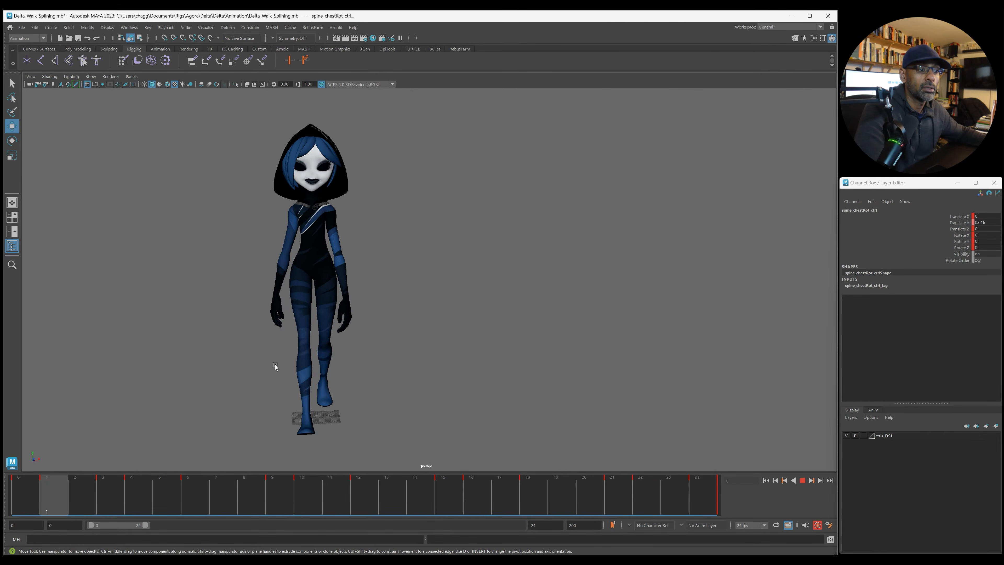
mouse_move(278, 367)
alt+mouse_down()
mouse_move(312, 362)
mouse_move(280, 369)
alt+mouse_up()
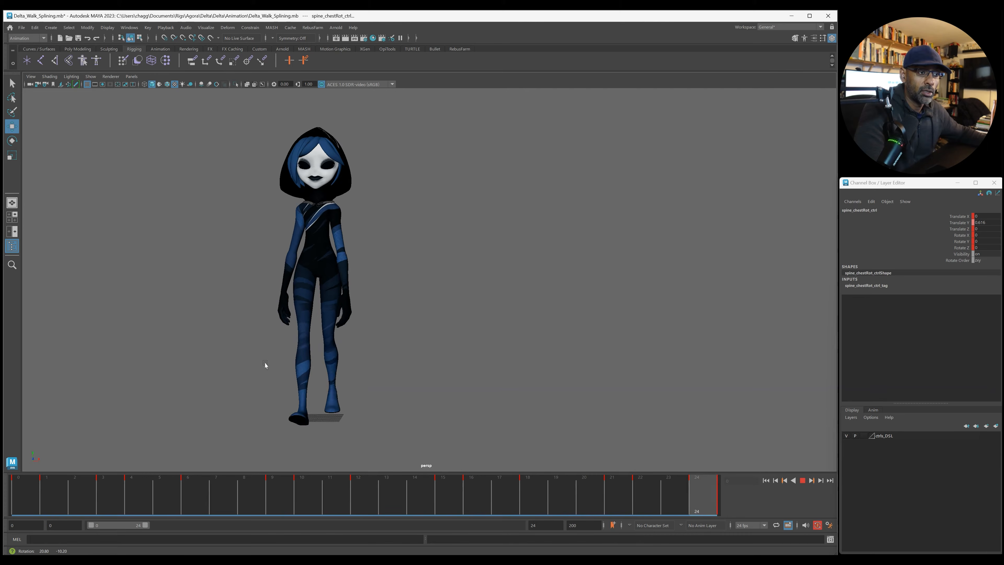
alt+drag(285, 366, 316, 361)
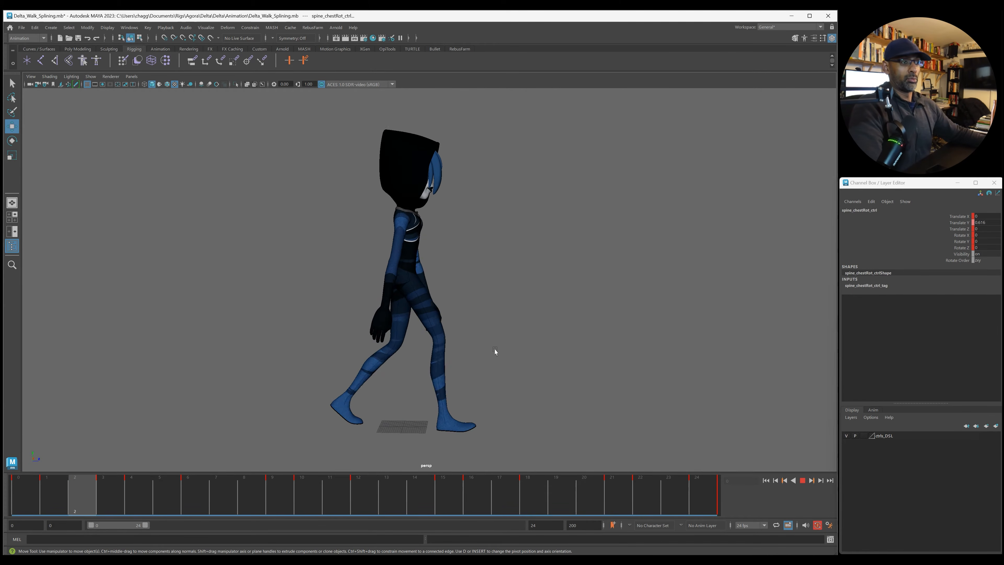
key(Escape)
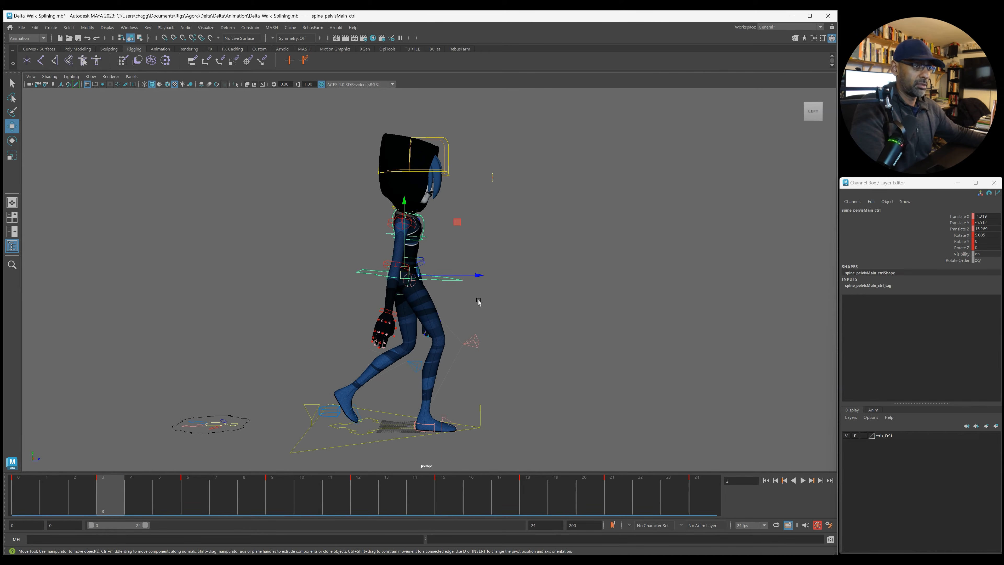
Step: Raise all the Rotate X keys of the spine_pelvisMain control to 8.577 and play back the walk from the side
drag(1003, 166, 510, 135)
alt+middle_drag(157, 276, 38, 258)
alt+middle_drag(239, 272, 209, 268)
alt+drag(210, 269, 215, 271)
scroll(713, 269, down, 5)
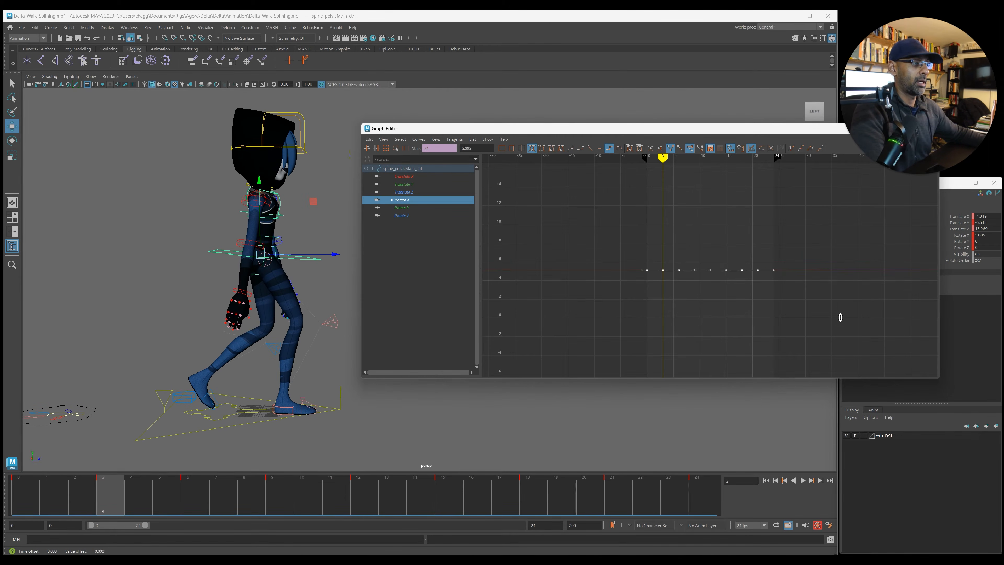
shift+middle_drag(840, 291, 839, 287)
key(alt+v)
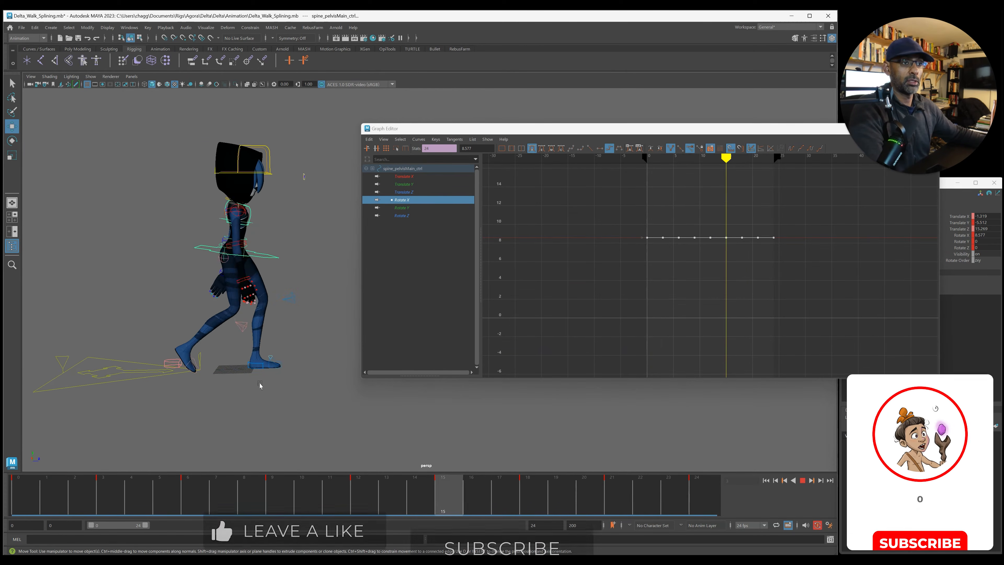
click(895, 128)
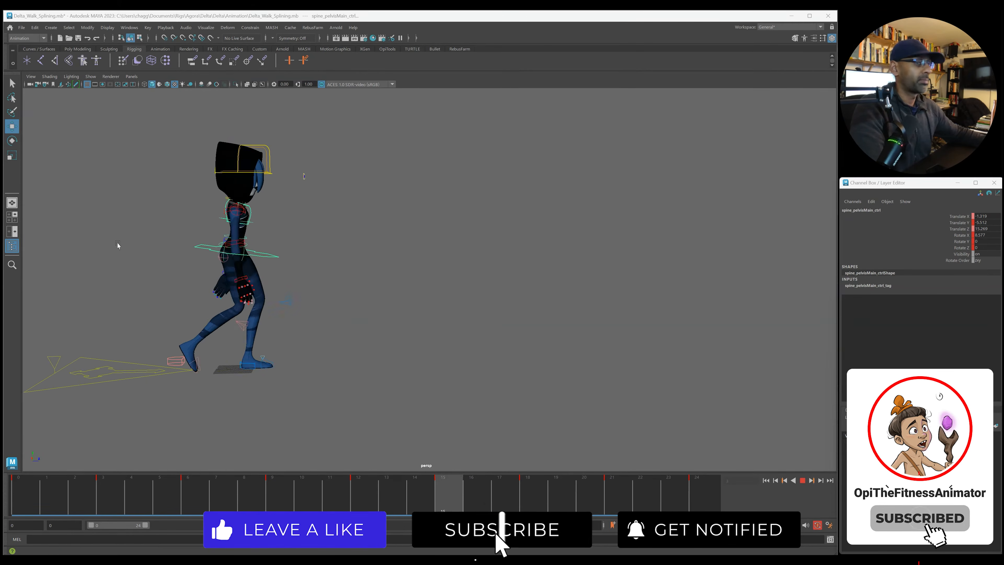
alt+middle_drag(119, 247, 211, 265)
alt+right_drag(211, 266, 437, 269)
key(alt+v)
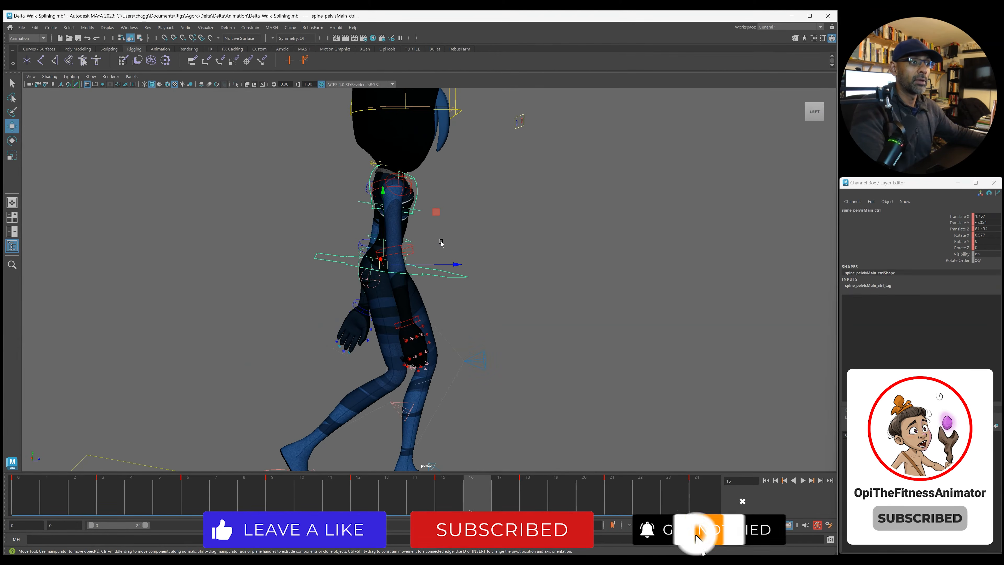
Step: Select the spine_chest control and show its Rotate X curve in the Graph Editor
click(367, 237)
key(e)
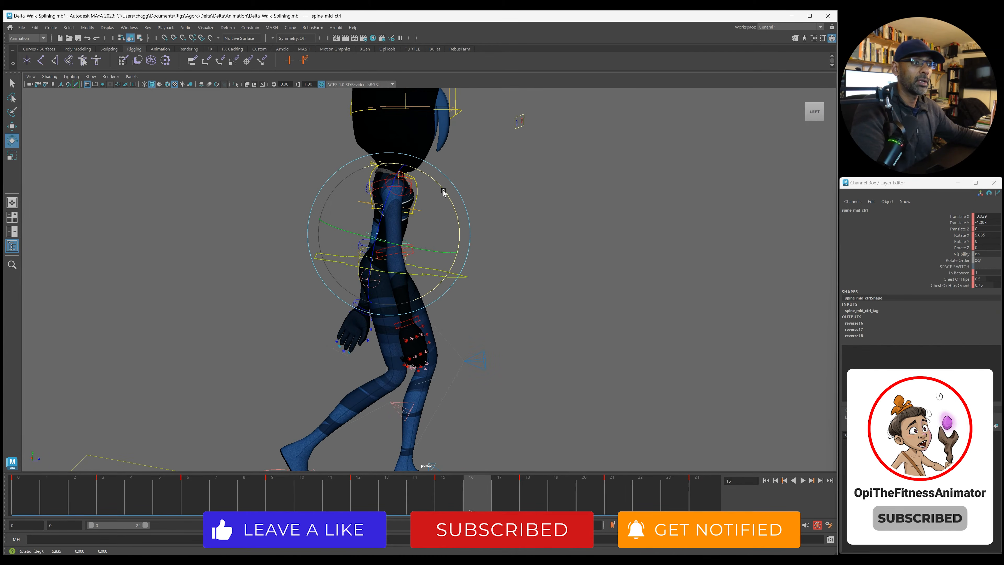
click(474, 190)
click(417, 195)
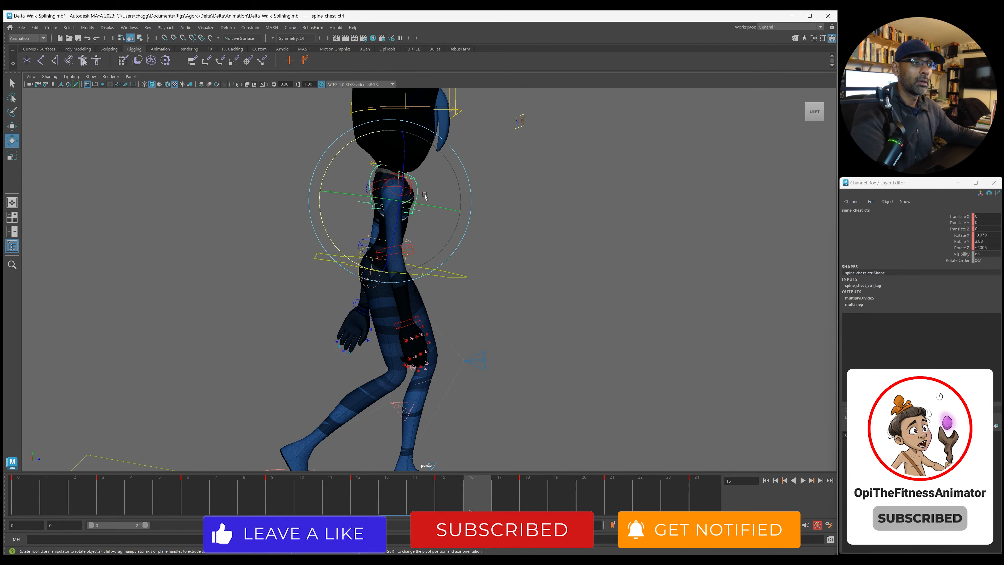
drag(1003, 206, 492, 179)
key(f)
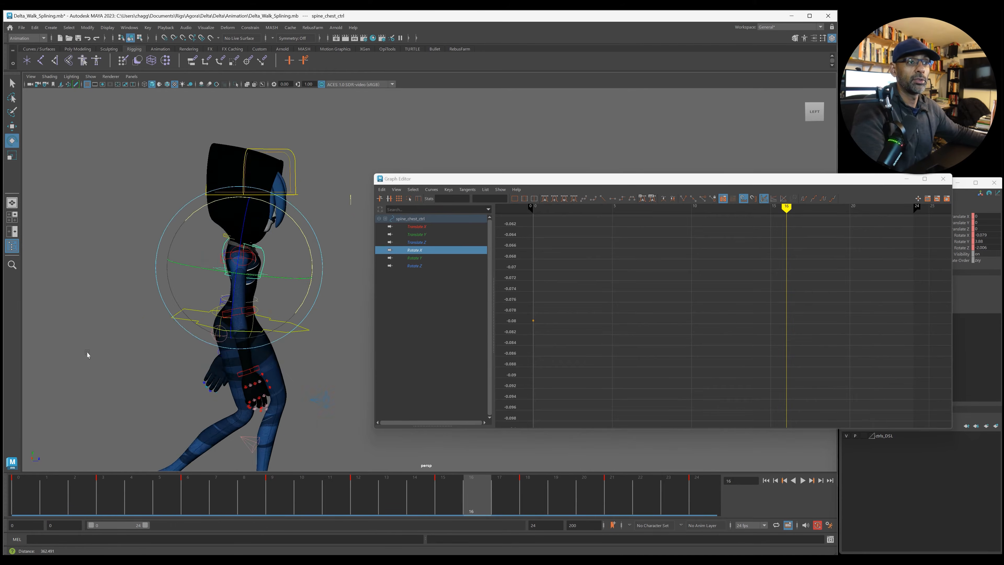
Step: Try to raise the frame 0 Rotate X key of the spine_chest control on its curve and undo the edit
key(f)
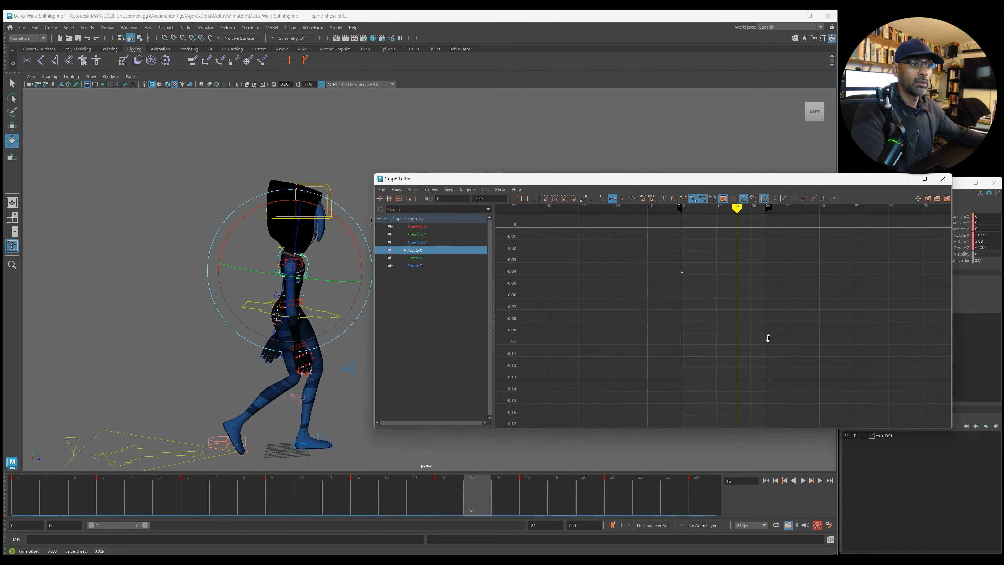
scroll(788, 375, up, 3)
key(ctrl+z)
key(f)
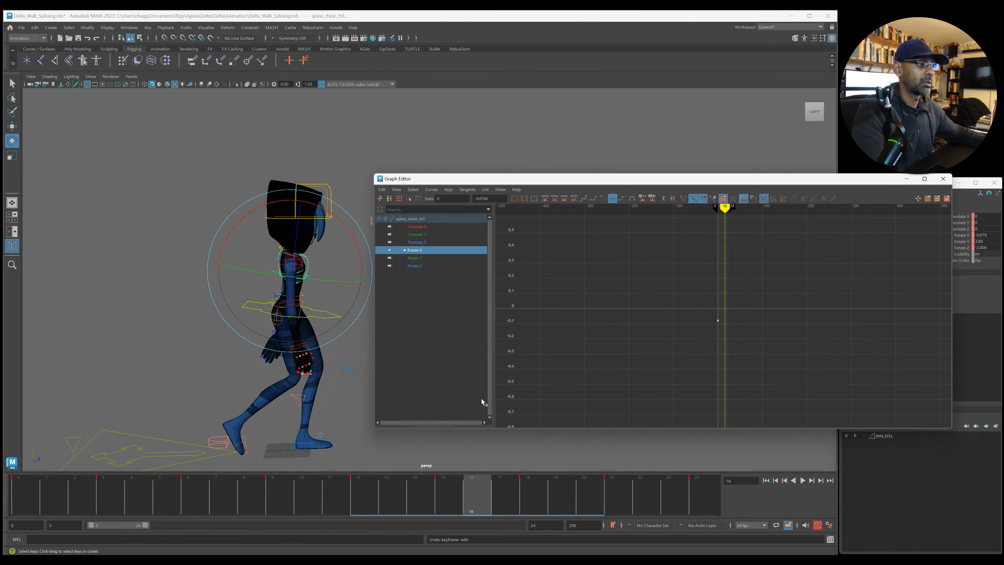
Step: At frame 0, tilt the spine_chest control forward to a Rotate X of 7.883 and play back the walk
click(8, 494)
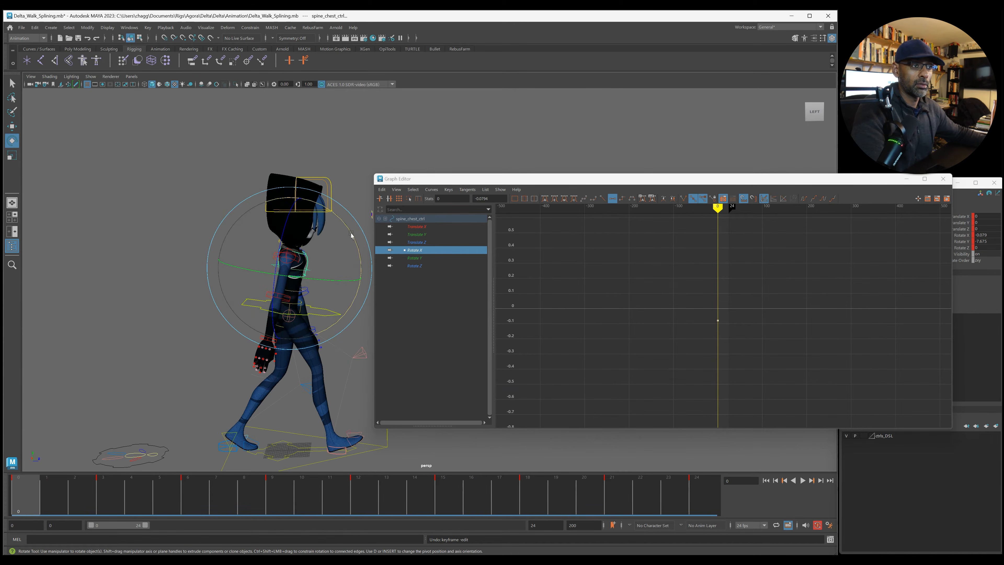
click(966, 234)
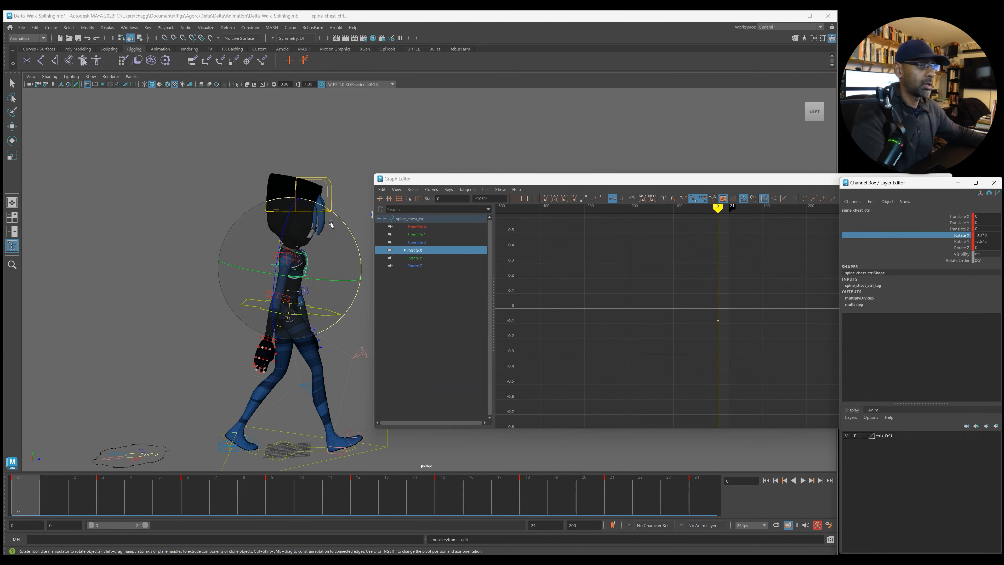
drag(341, 219, 344, 223)
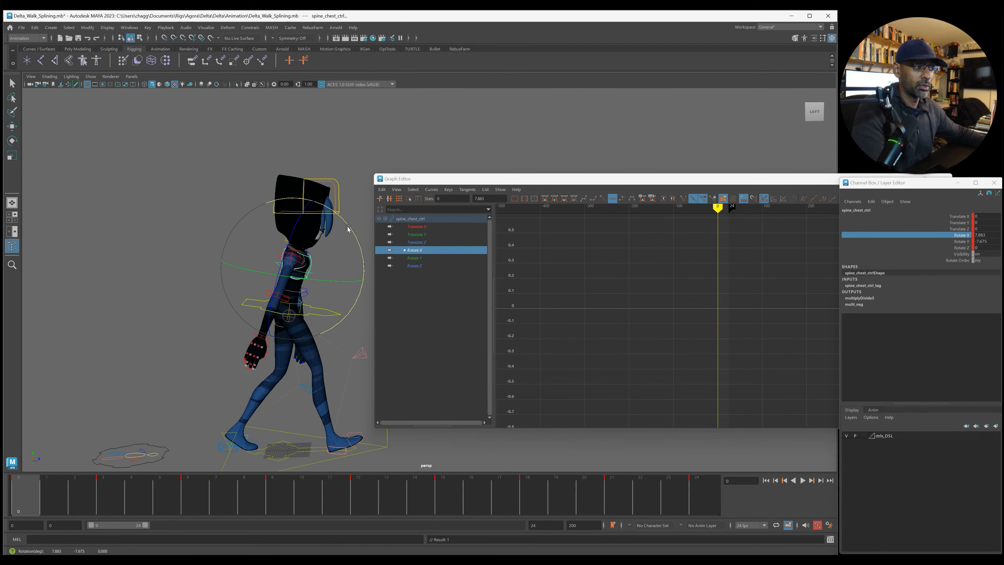
click(616, 273)
scroll(617, 273, down, 5)
key(alt+v)
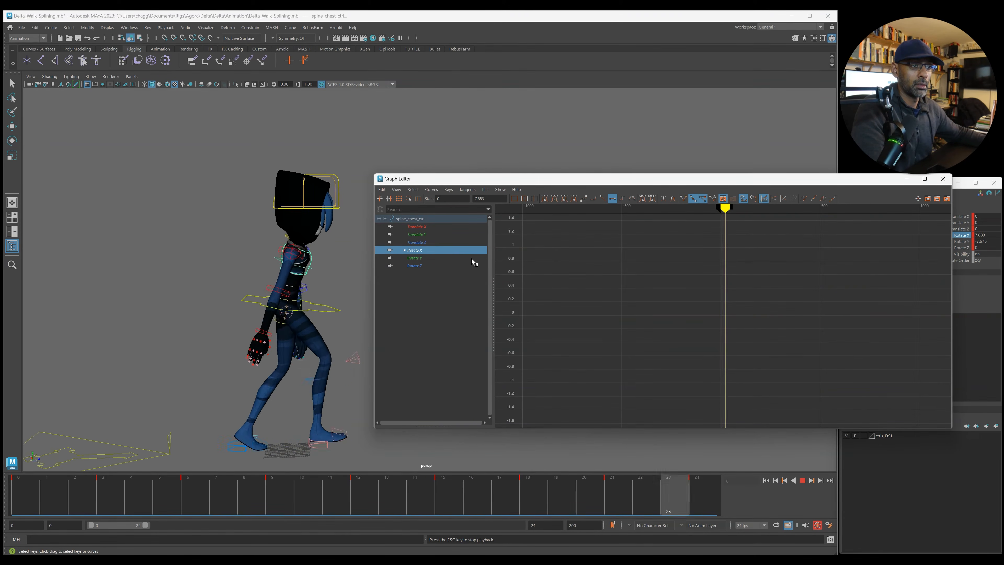
Step: Close the Graph Editor, hide the controls, and examine the chest lean during playback from the side at several distances
click(944, 179)
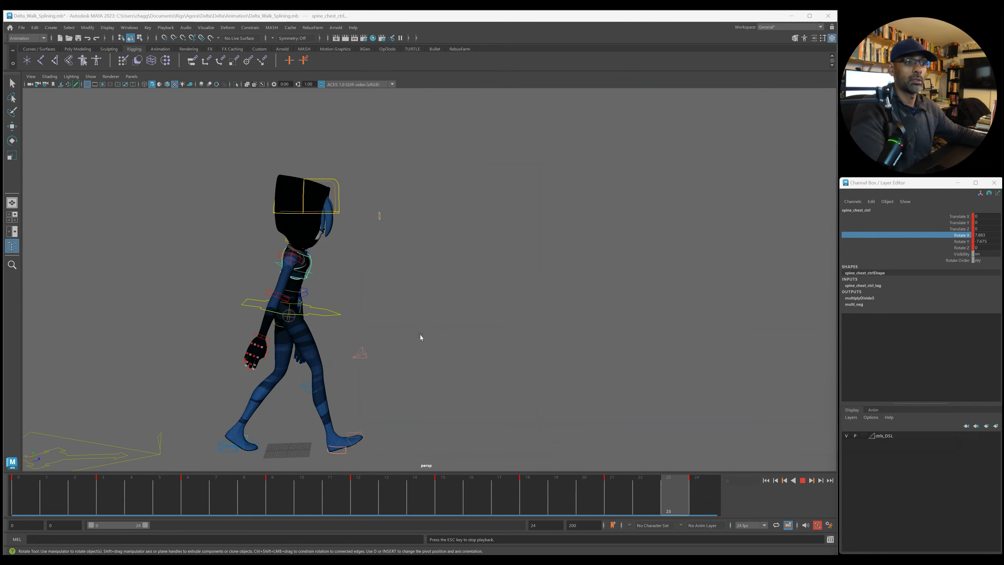
alt+drag(420, 337, 412, 341)
key(alt+1)
alt+right_drag(605, 330, 404, 334)
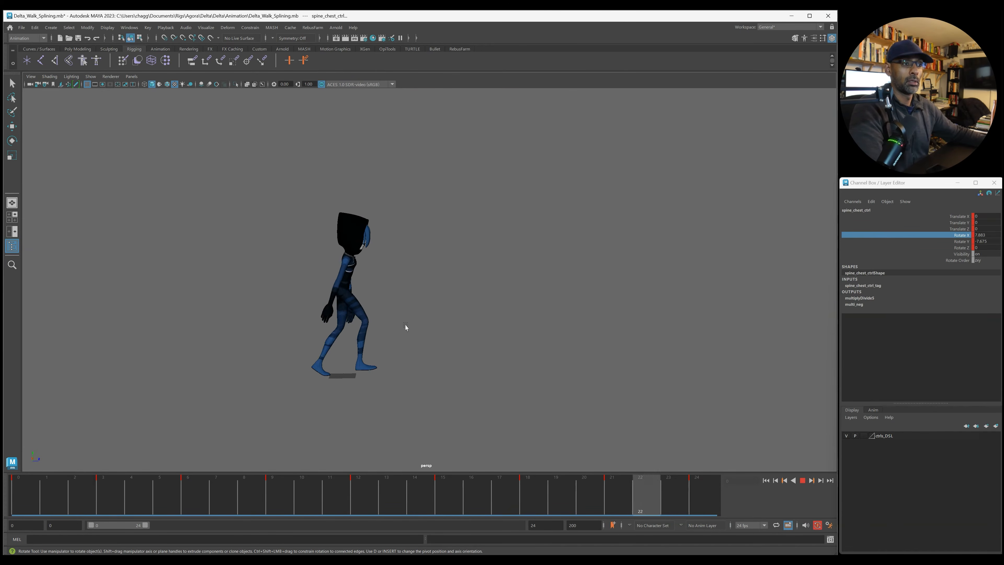
alt+drag(462, 326, 414, 331)
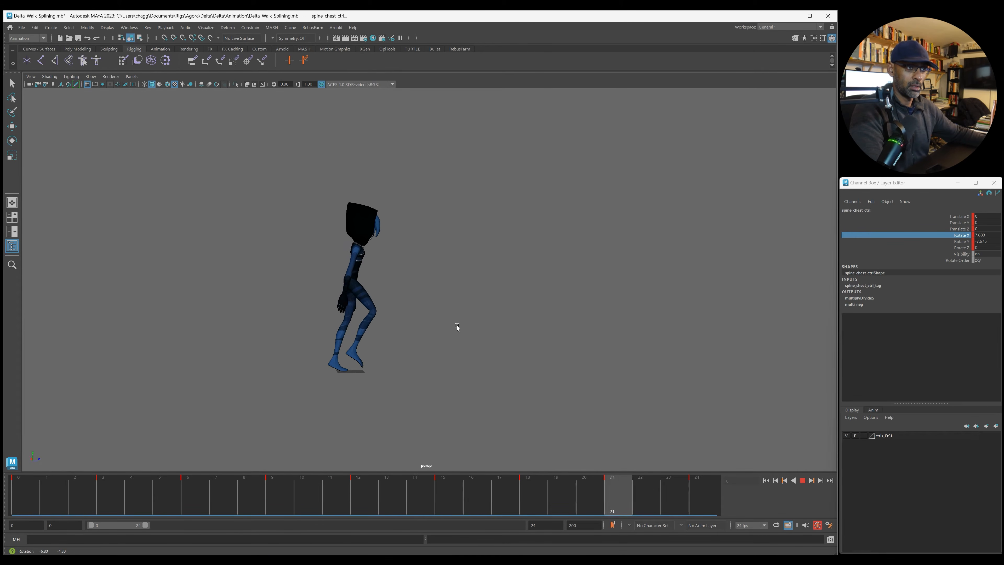
key(ctrl+z)
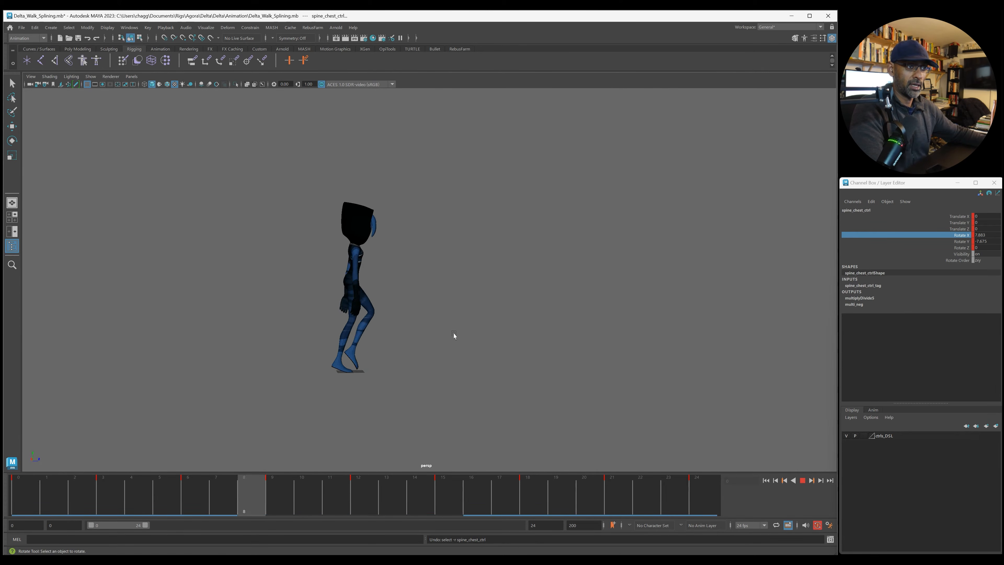
alt+right_drag(292, 356, 403, 347)
alt+drag(391, 351, 410, 344)
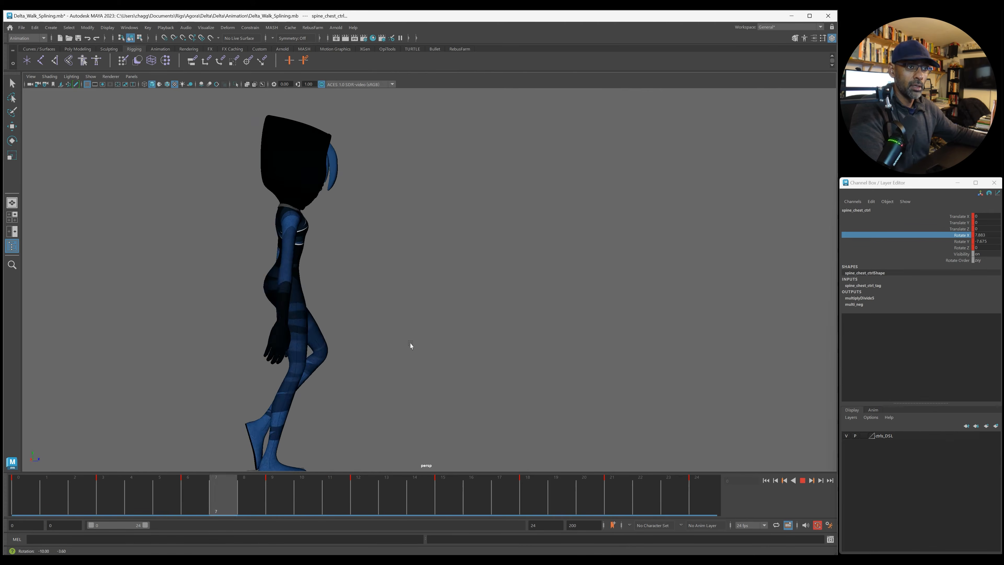
click(389, 348)
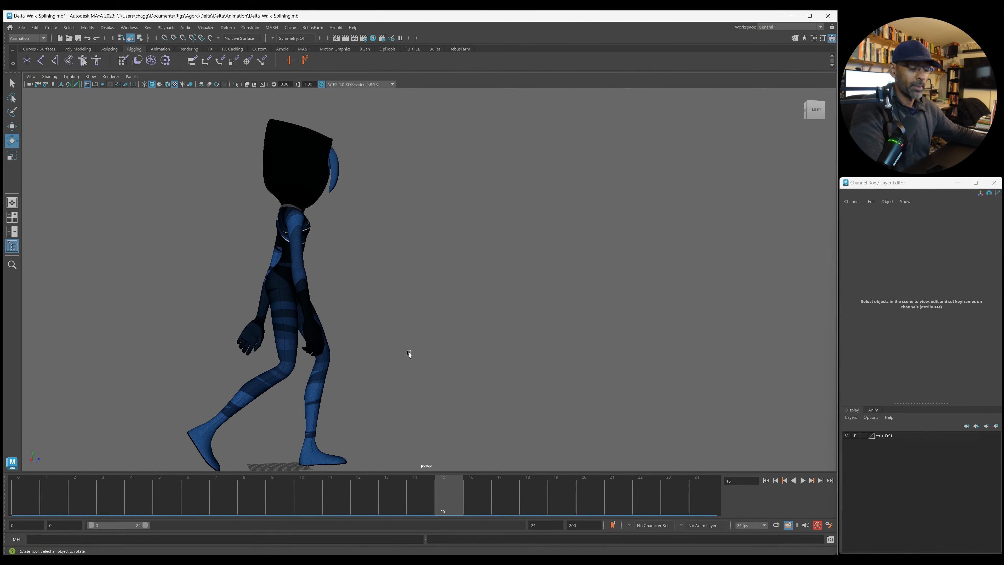
Step: Show the controls, try a different X rotation on the spine_pelvisMain control at frame 15, and undo it
click(263, 294)
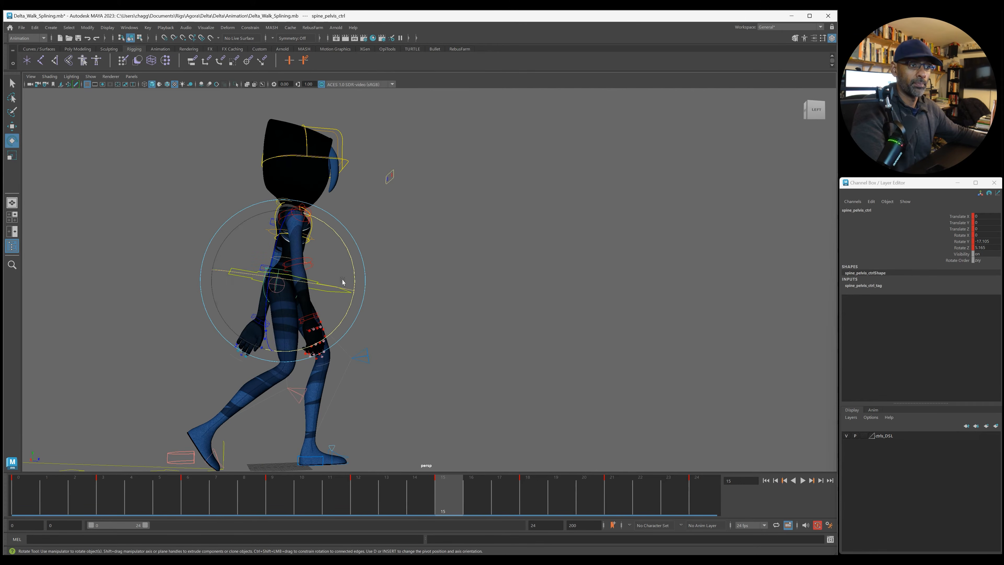
click(414, 296)
click(345, 291)
alt+drag(352, 304, 355, 310)
drag(221, 275, 221, 271)
key(ctrl+z)
Step: Lower the frame 0 Rotate X key of the spine_pelvisMain control to 4.597 in the Graph Editor and play back the walk
click(118, 487)
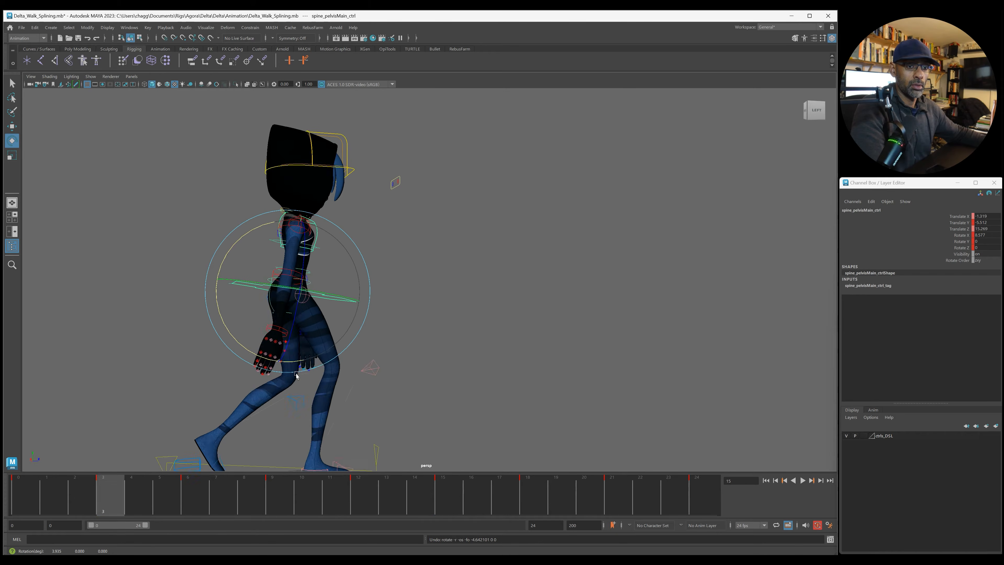
key(comma)
alt+drag(371, 343, 243, 394)
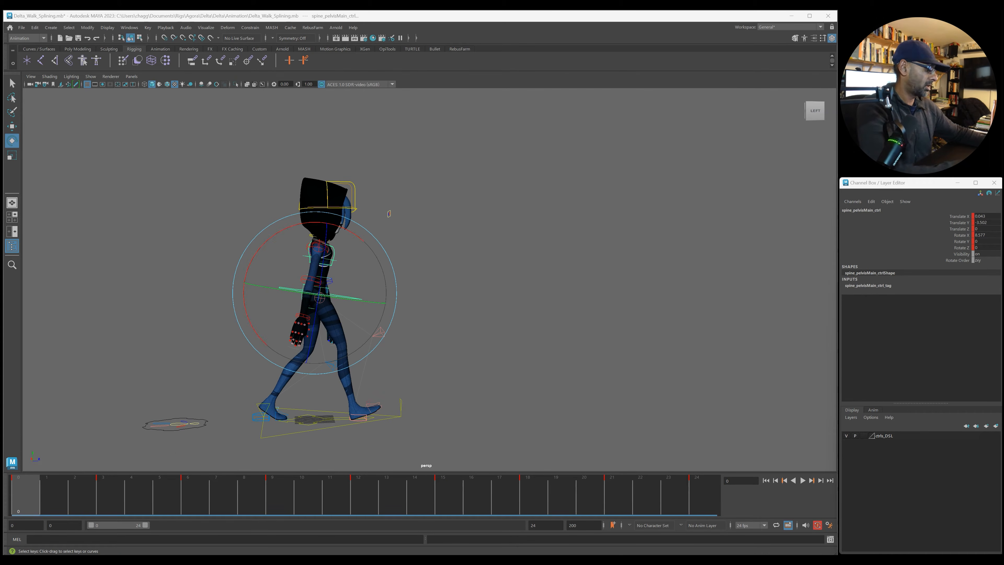
drag(1002, 171, 806, 171)
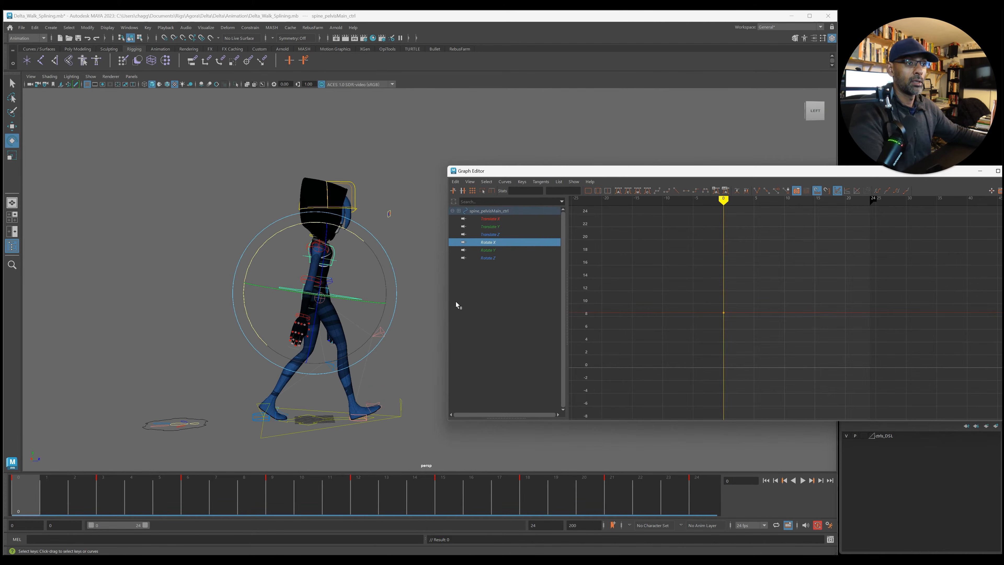
alt+middle_drag(409, 317, 325, 319)
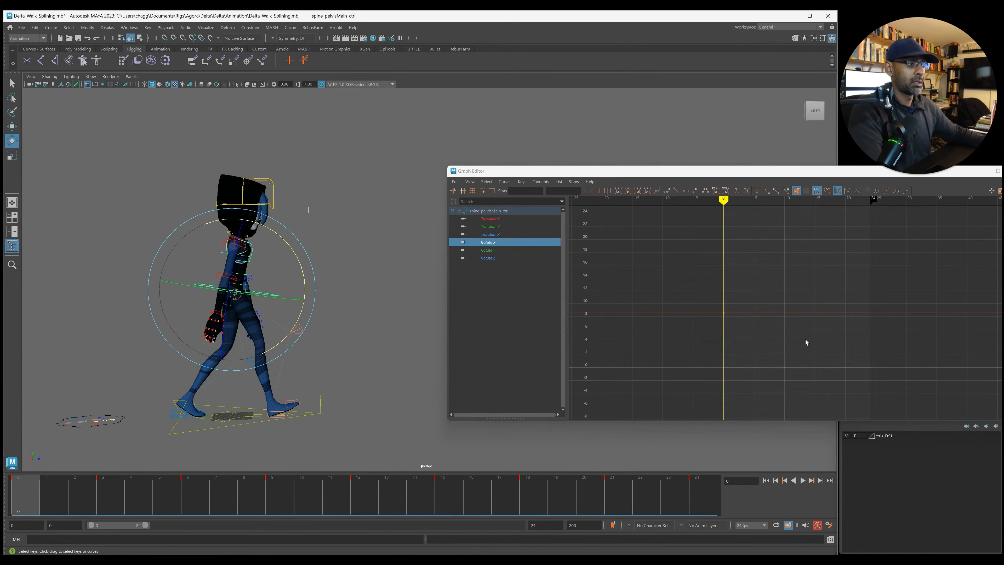
alt+right_drag(806, 340, 750, 298)
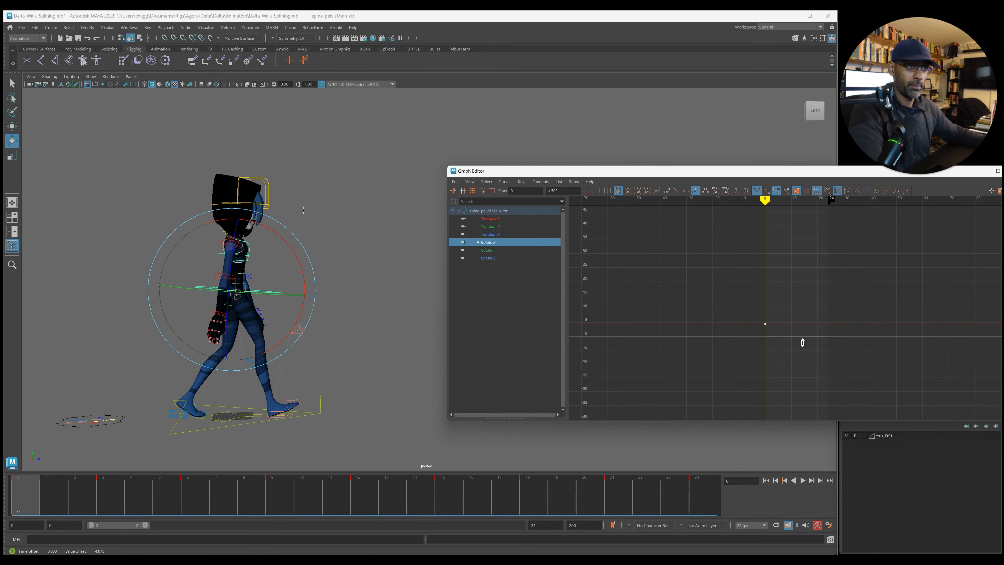
key(alt+v)
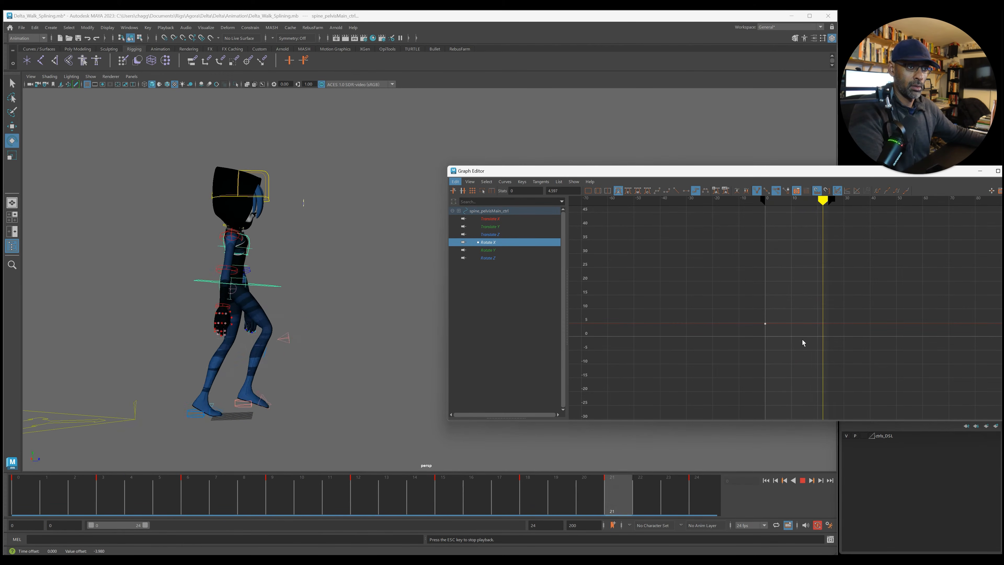
Step: Move the Graph Editor out of the way and examine the reduced pelvis lean during playback from the front
drag(608, 172, 1003, 190)
alt+drag(313, 291, 355, 303)
alt+right_drag(355, 303, 387, 306)
alt+middle_drag(386, 306, 586, 335)
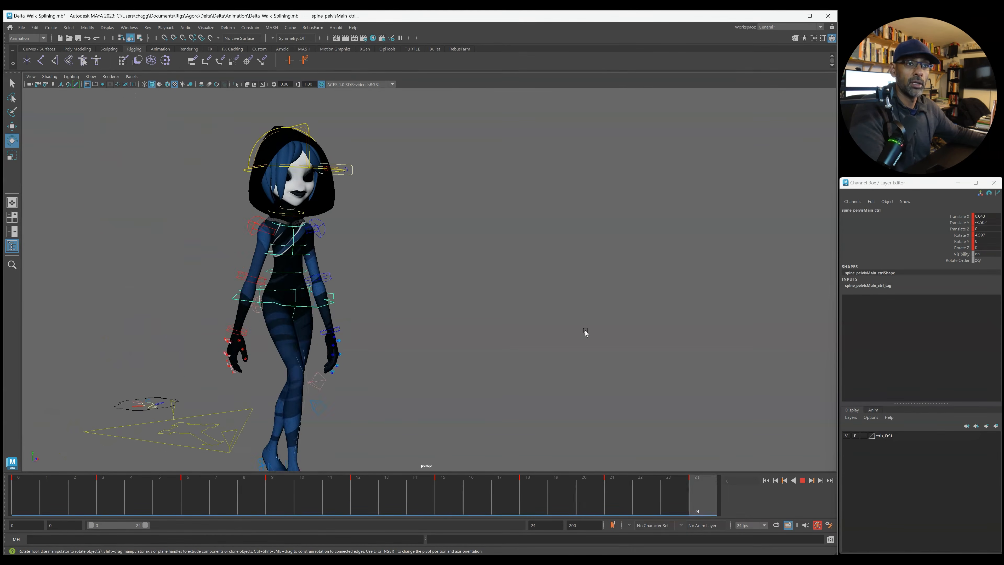
key(Escape)
Step: Return to frame 0, select the head control, and frame the full character in the orthographic side view
drag(88, 500, 24, 494)
alt+drag(170, 396, 237, 395)
alt+right_drag(238, 395, 225, 377)
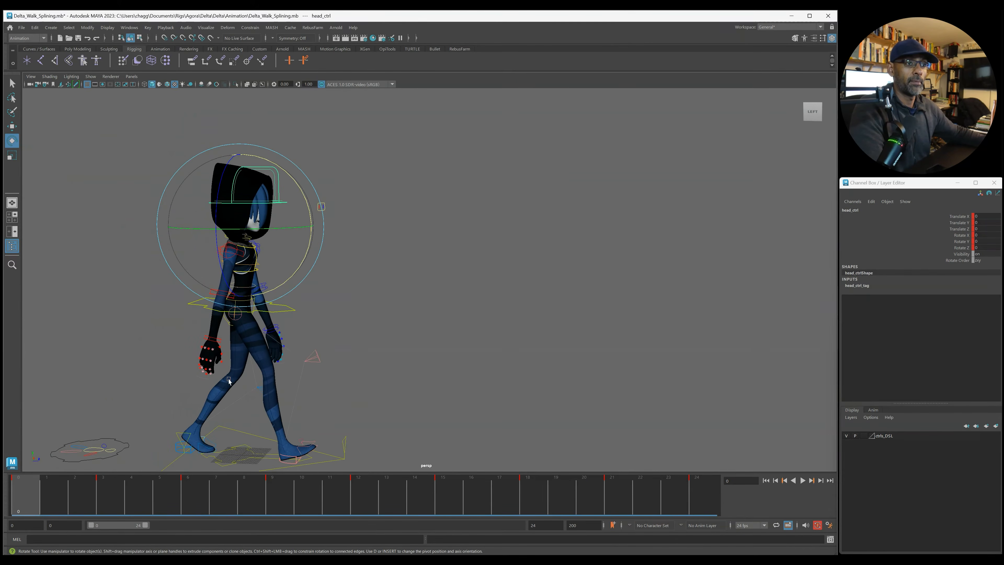
key(space)
key(space)
alt+right_drag(443, 390, 377, 359)
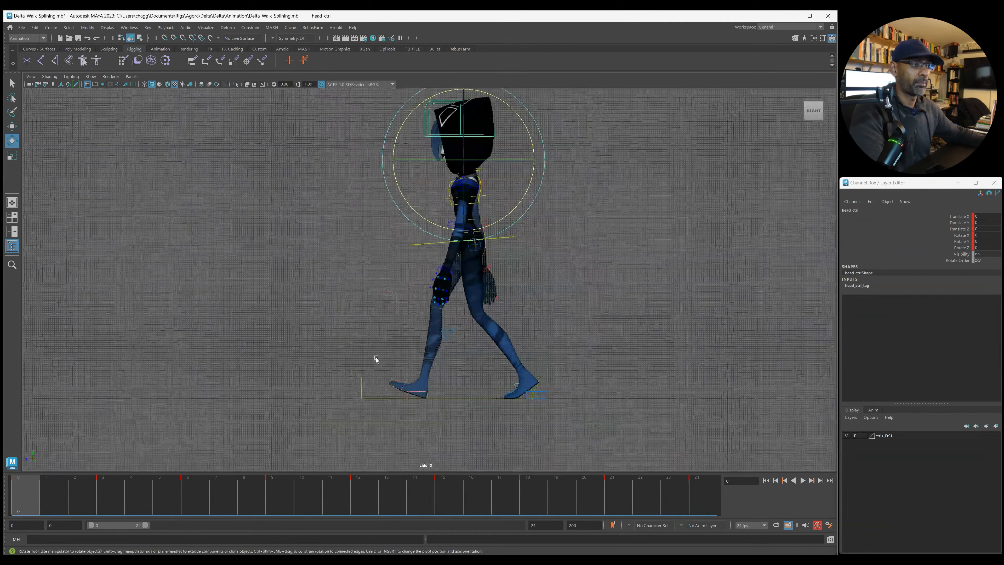
alt+middle_drag(524, 381, 499, 425)
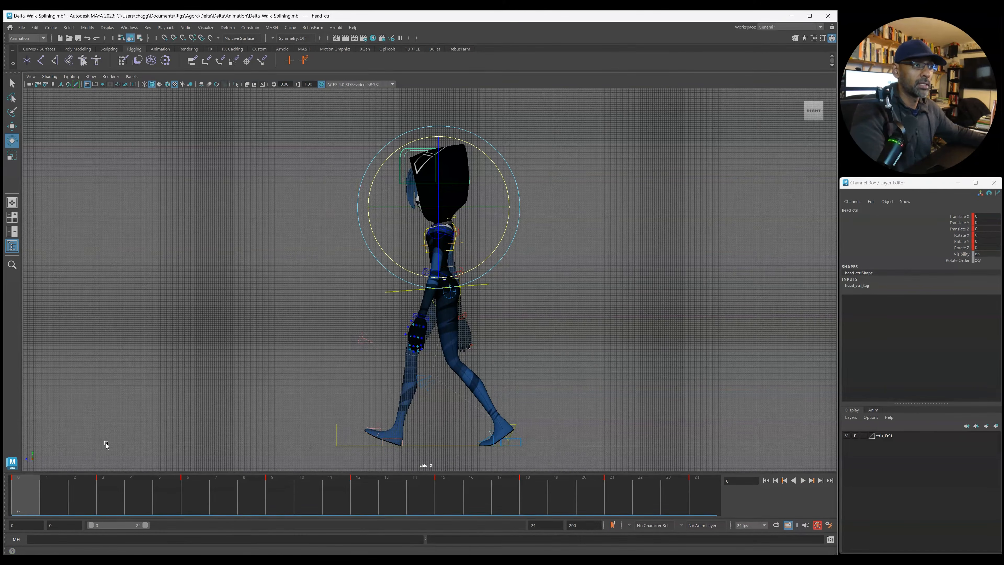
Step: Tilt the head control forward about X at frames 3 and 6
drag(72, 487, 113, 498)
click(956, 241)
drag(495, 175, 494, 174)
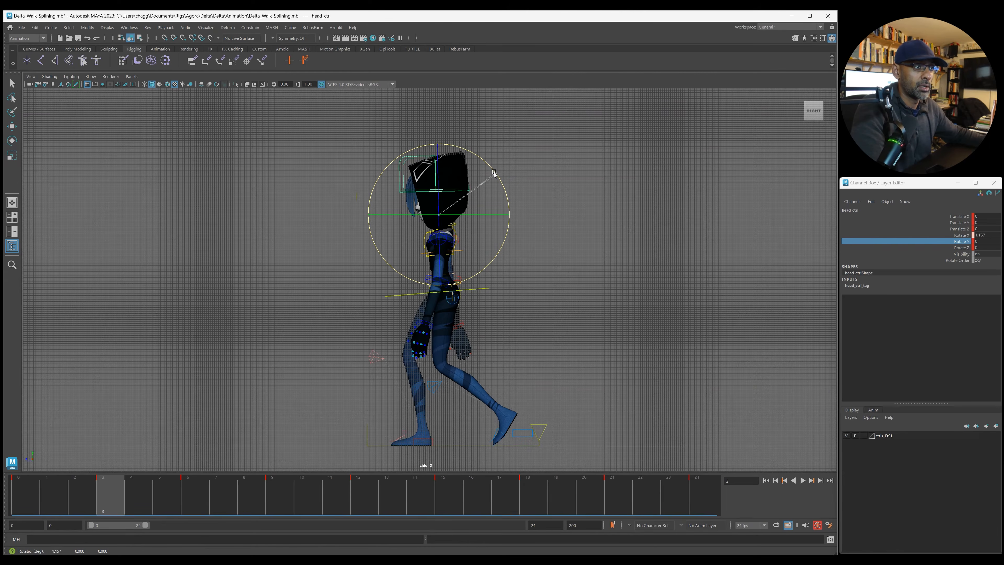
key(alt+v)
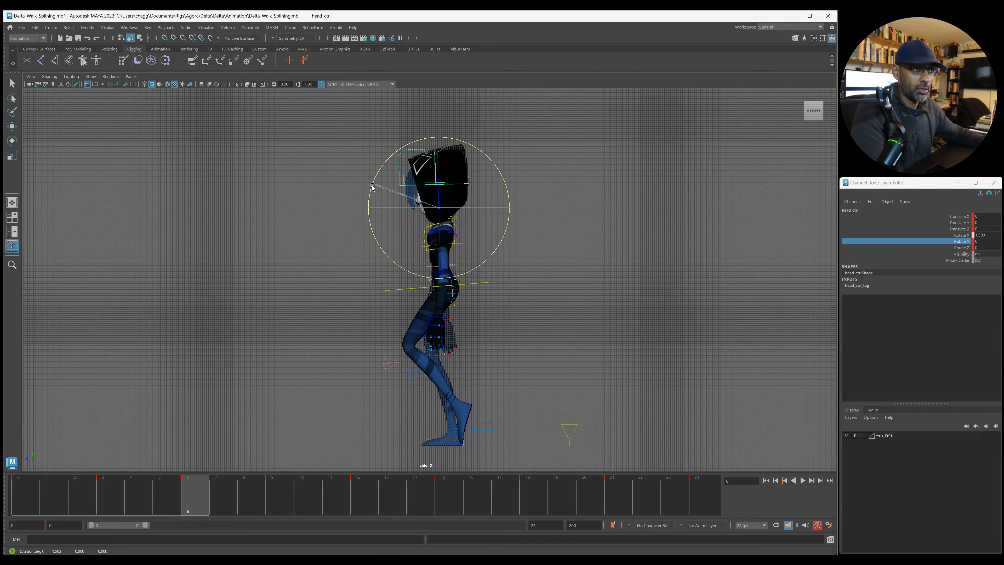
Step: Key the head's X rotation through the rest of the cycle, tilting it back at frames 9, 12 and 21 and forward at 15 and 18
drag(213, 507, 288, 511)
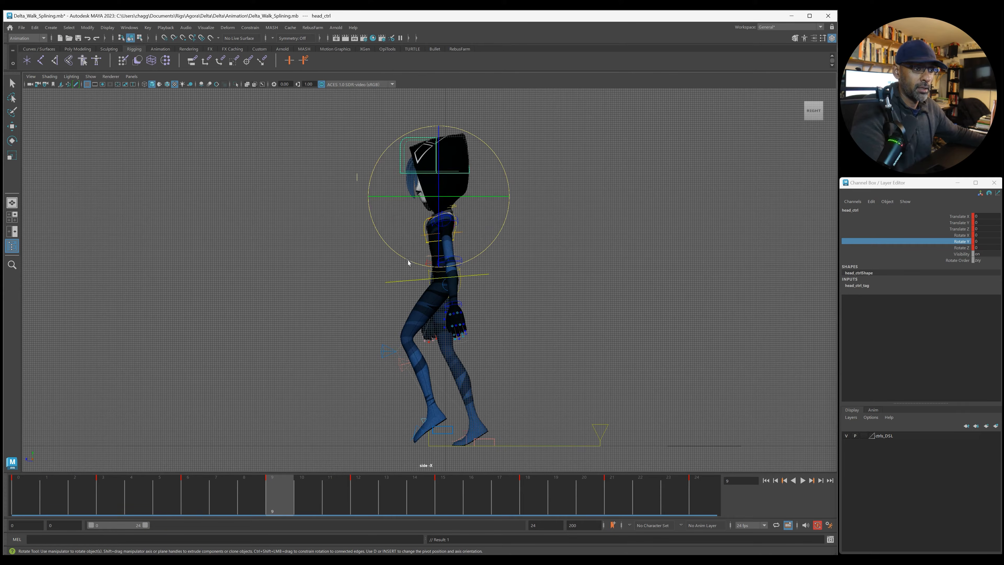
drag(320, 479, 360, 496)
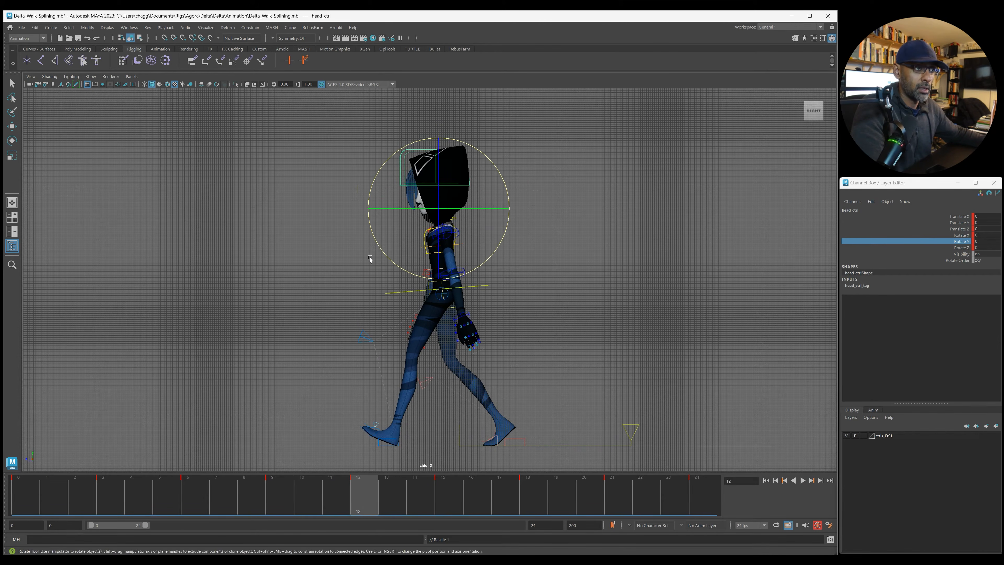
drag(360, 504, 523, 507)
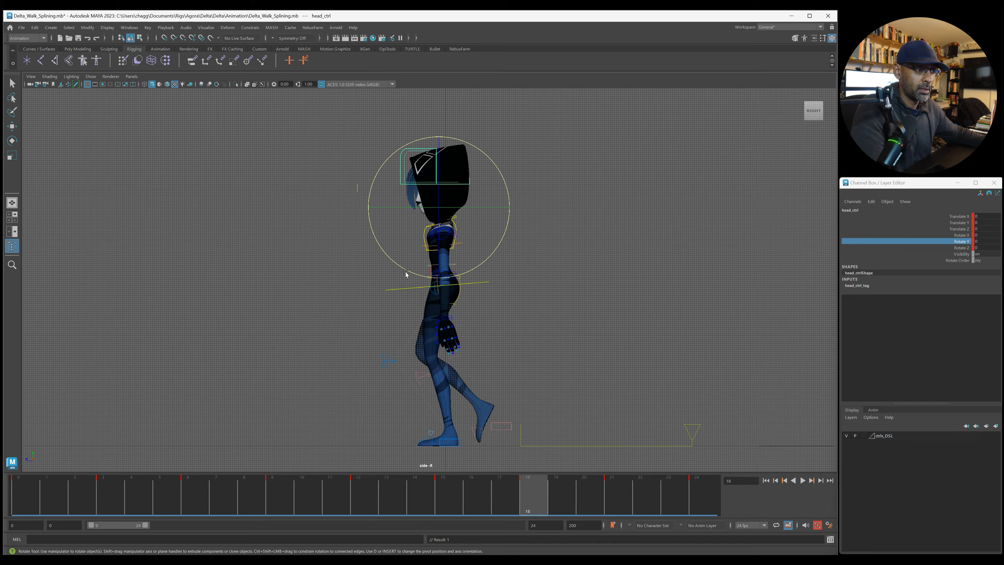
drag(385, 256, 391, 260)
drag(549, 507, 734, 496)
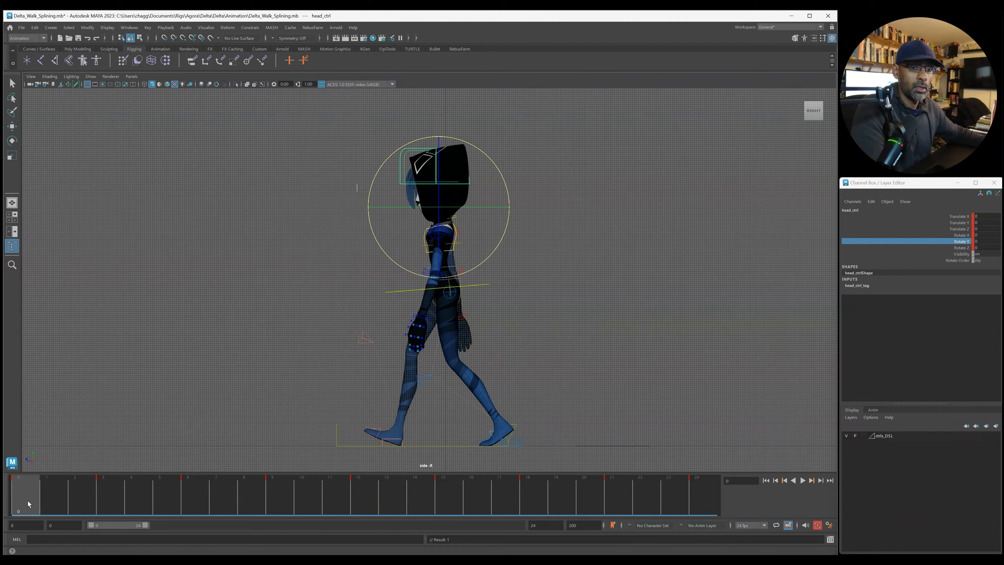
key(alt+v)
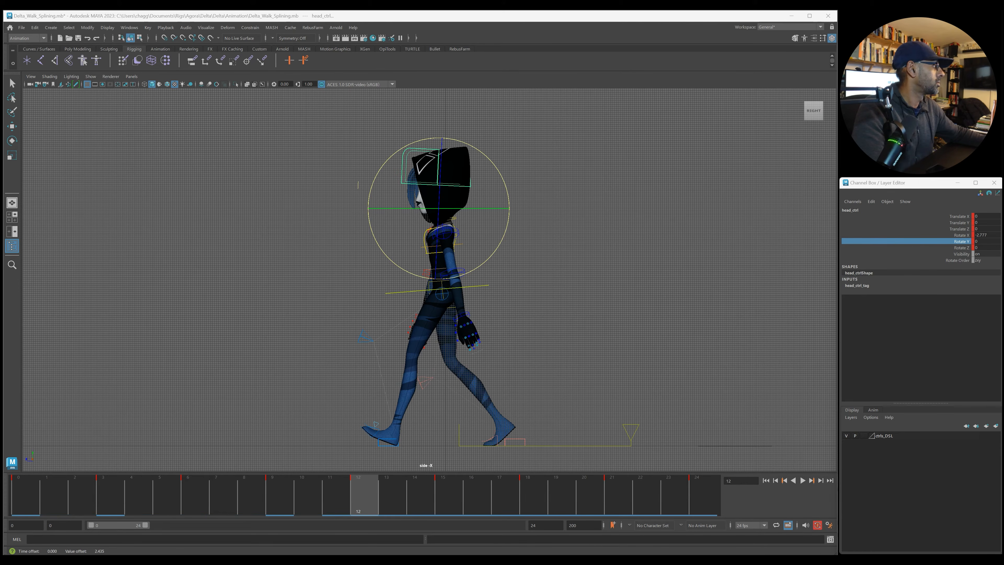
Step: Show the head control's Rotate X curve in the Graph Editor, lower its frame 15 key to 5.81, and play back the walk
drag(1003, 158, 568, 91)
alt+middle_drag(209, 264, 78, 290)
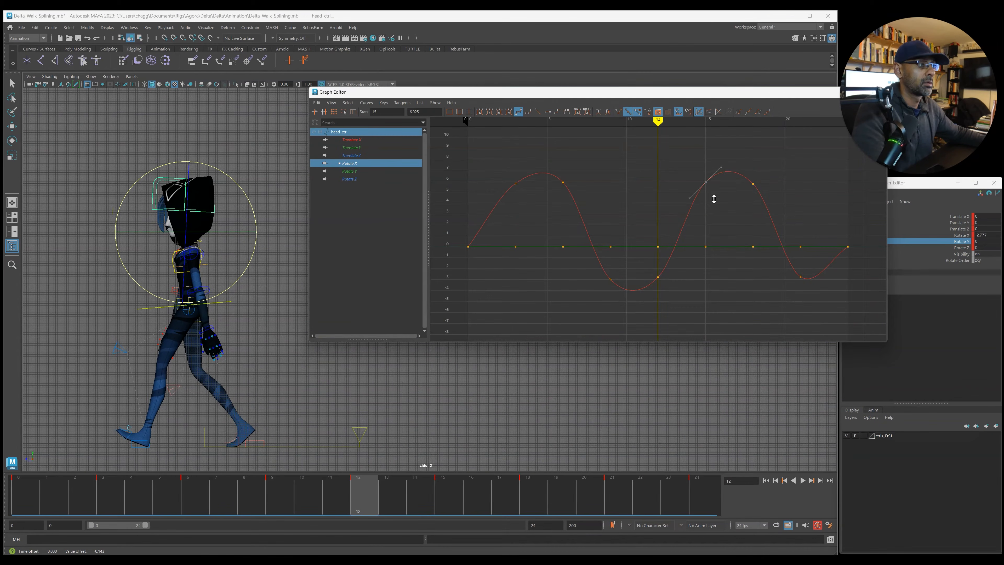
shift+middle_drag(714, 199, 714, 199)
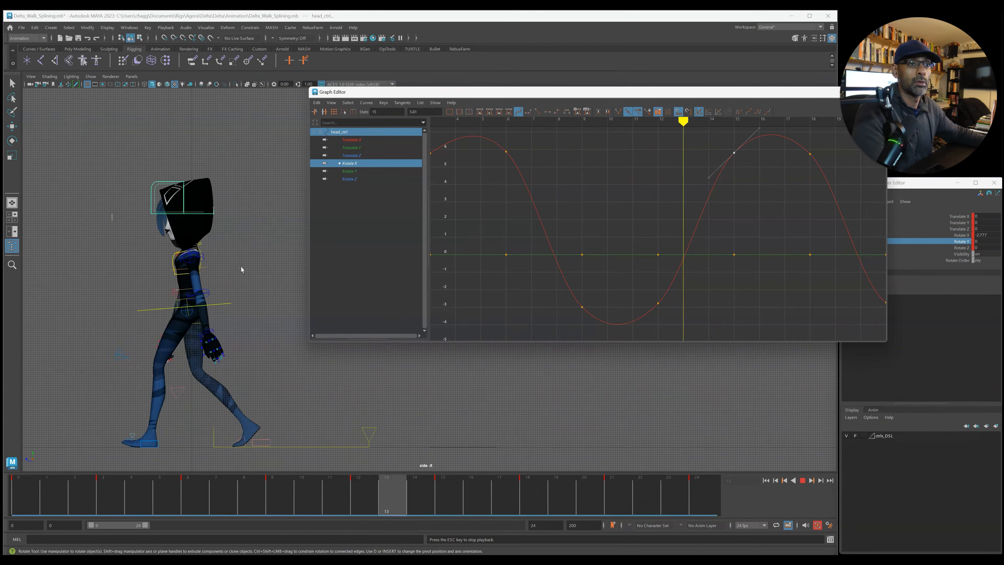
Step: Lower the head control's Rotate X keys at frames 3, 6, 15 and 18 to about 1.75 and play back the walk
key(alt+v)
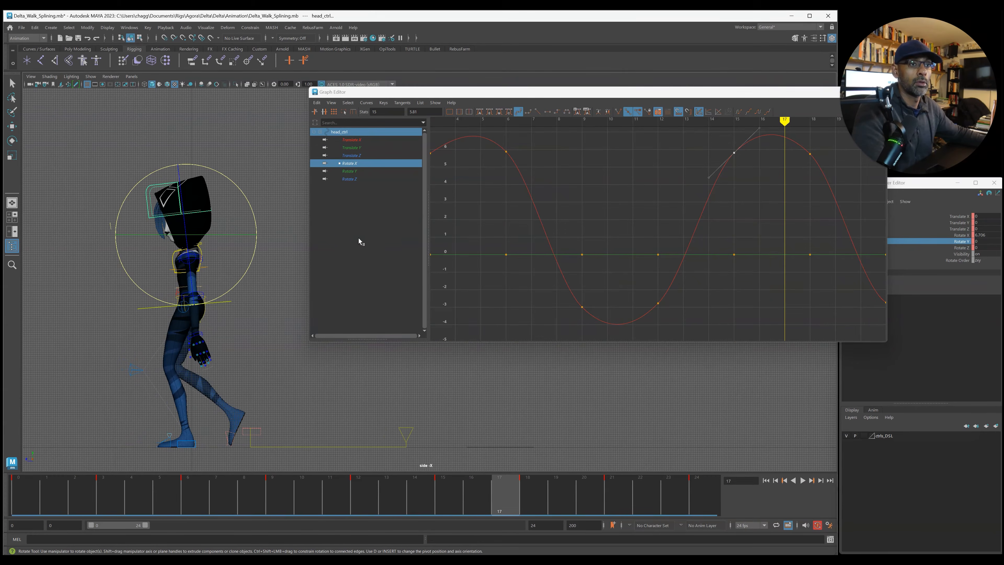
click(358, 163)
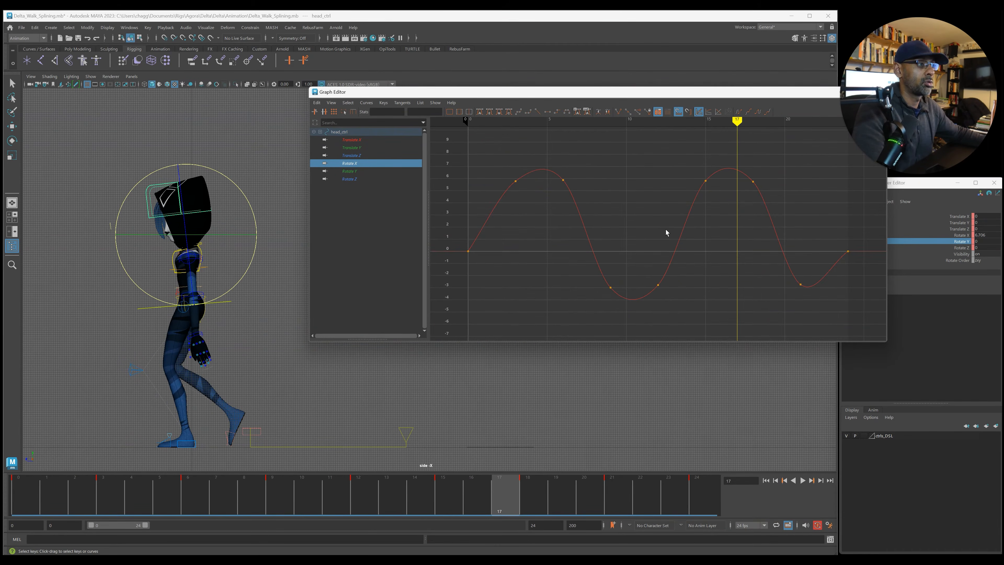
drag(494, 161, 797, 210)
key(alt+v)
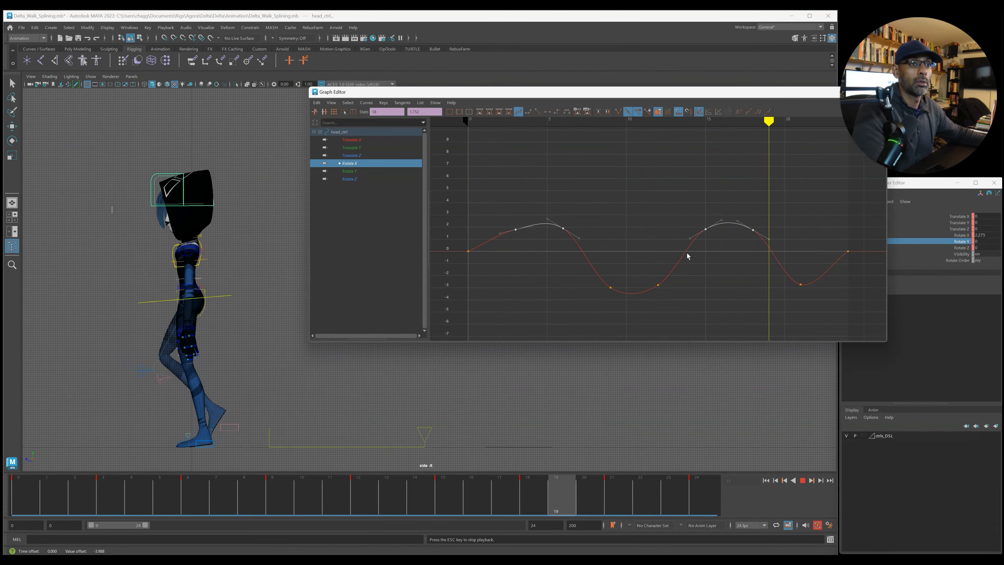
Step: Cycle the head's Rotate X curve past its last key, set the frame 21 key to -2.125, and check the playback
key(Escape)
scroll(660, 222, down, 4)
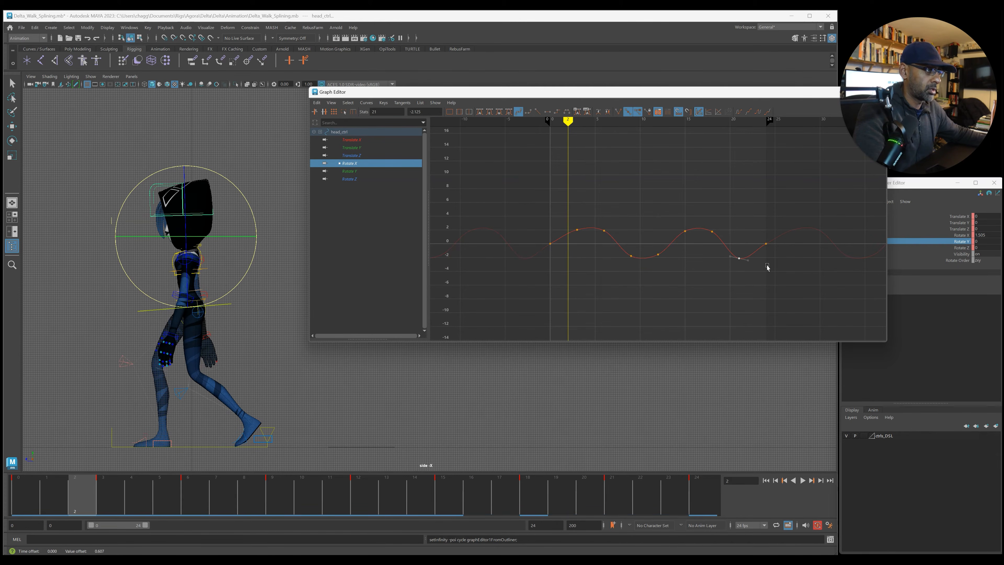
key(alt+v)
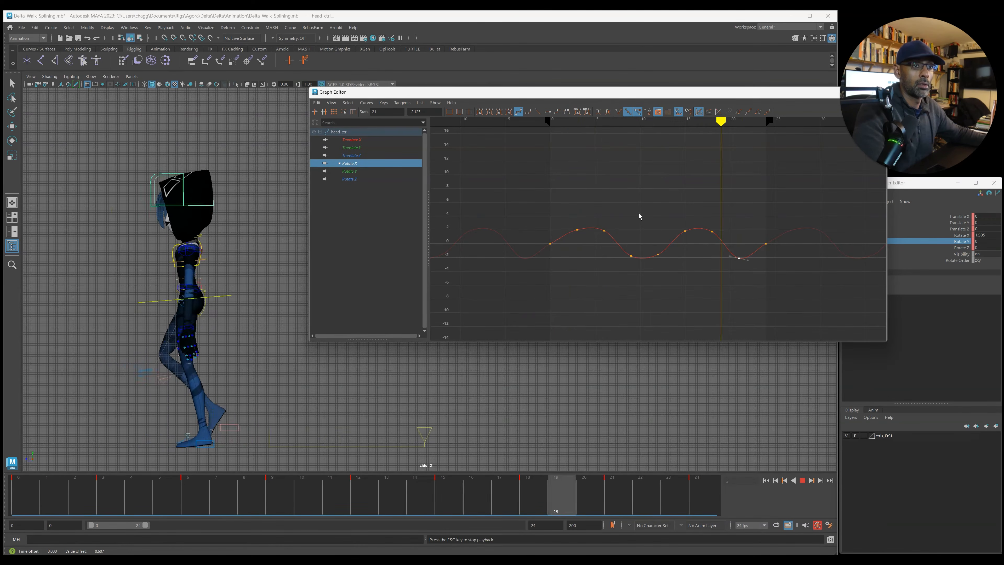
key(Escape)
Step: Shift all of the head control's Rotate X keys two frames later, checking playback, and return to frame 0
drag(498, 93, 432, 139)
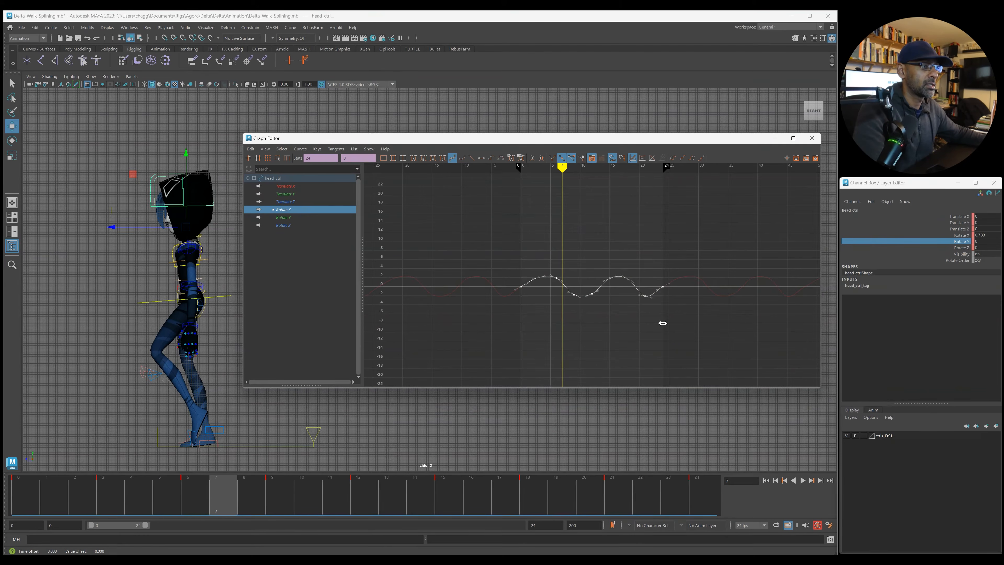
key(alt+v)
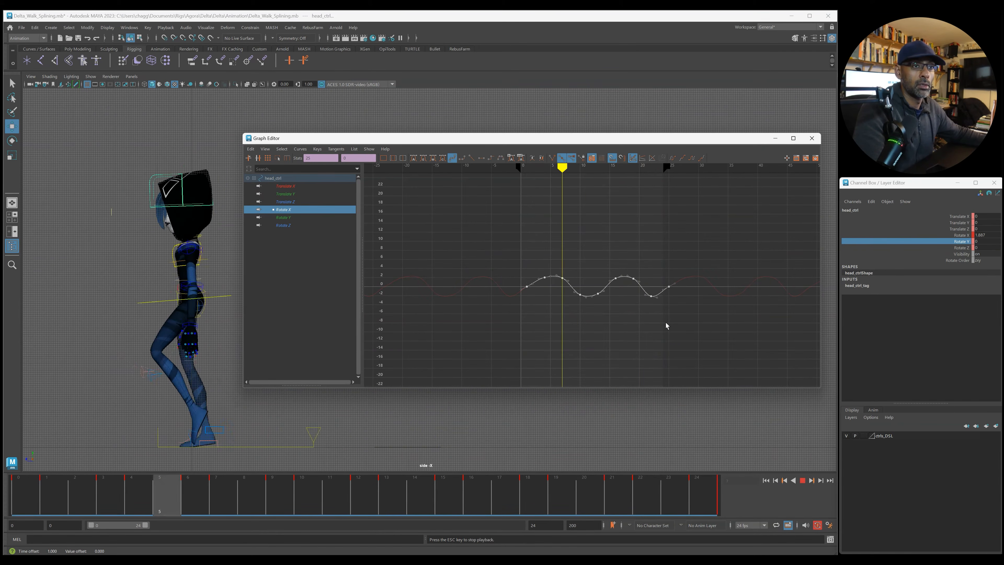
key(alt+v)
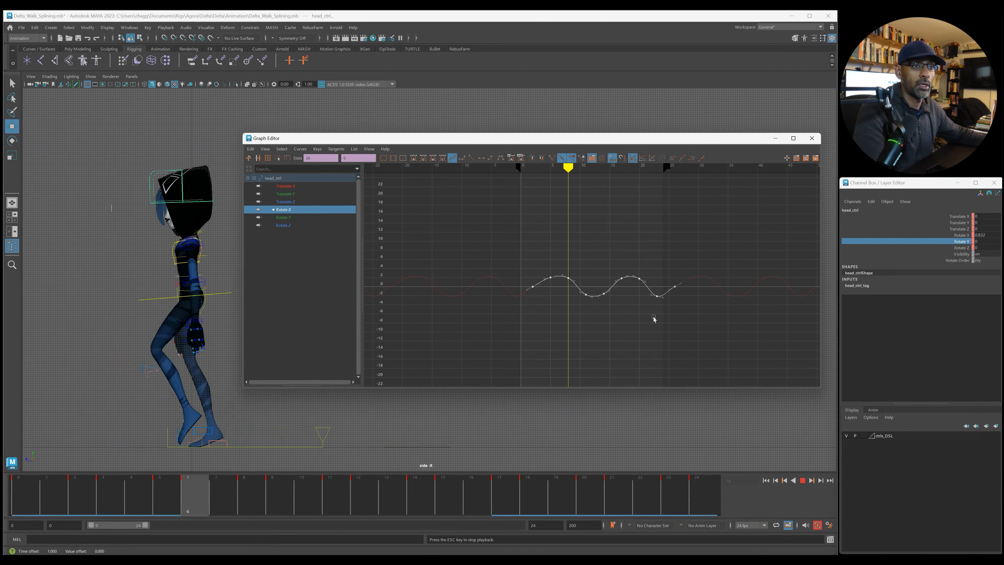
key(alt+shift+v)
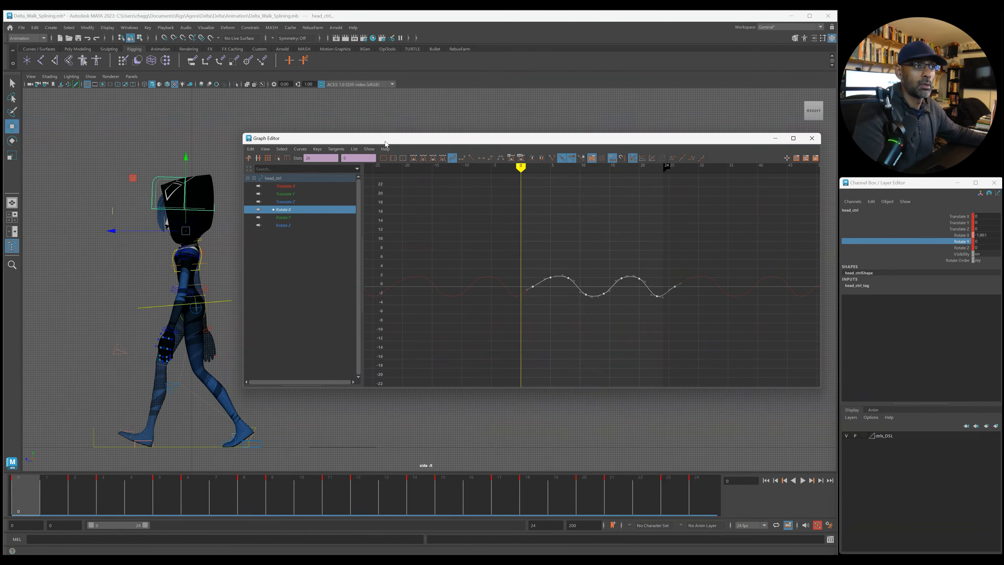
Step: Play back the walk in the perspective view and examine the head motion from the side and front
key(space)
key(alt+v)
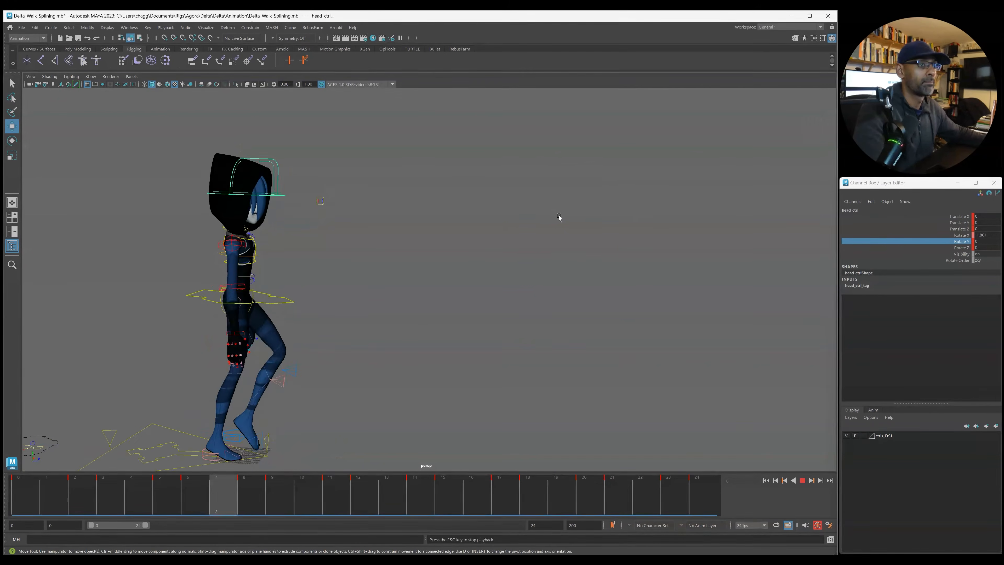
alt+drag(525, 247, 444, 246)
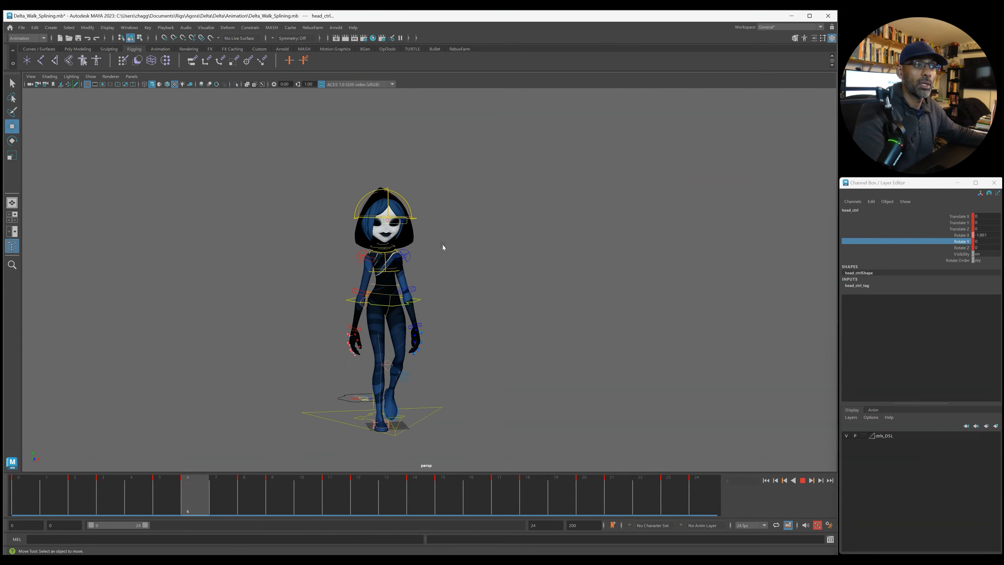
alt+right_drag(445, 246, 522, 256)
alt+drag(464, 272, 480, 274)
alt+right_drag(480, 274, 428, 267)
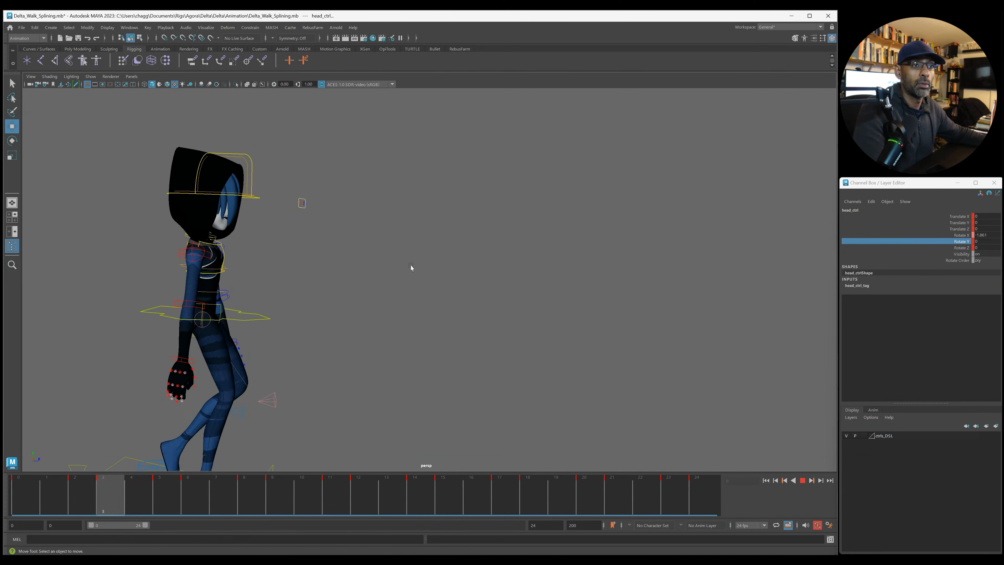
alt+drag(444, 276, 511, 249)
Step: Raise the head control's Rotate X curve to tilt the head further forward, reaching 12.125 at frame 18
click(685, 268)
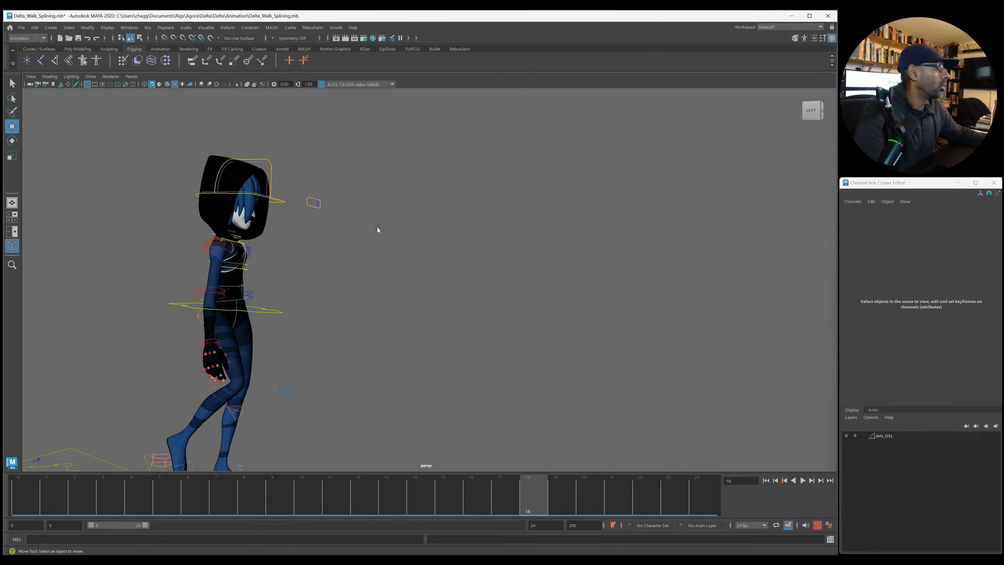
click(265, 161)
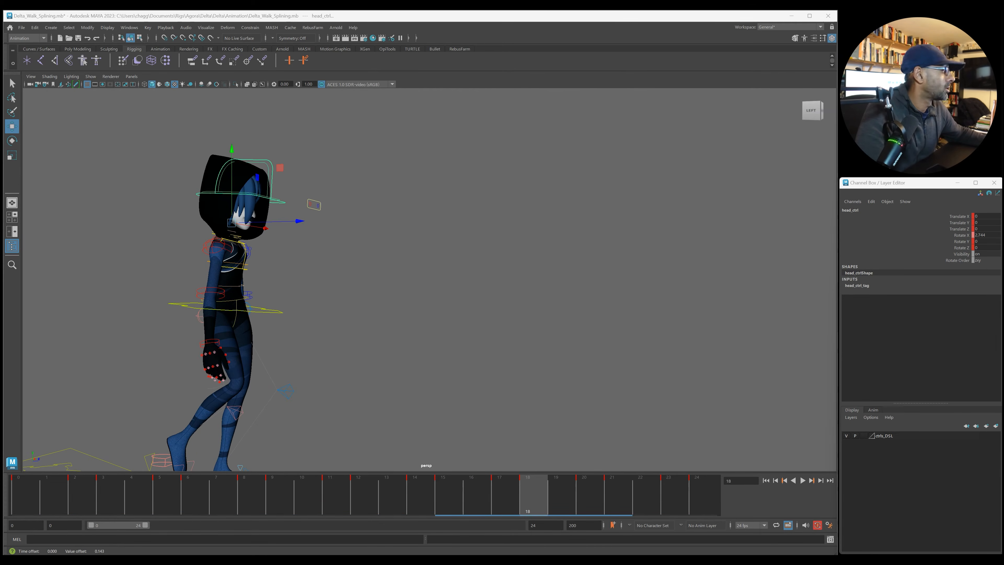
alt+drag(407, 352, 306, 355)
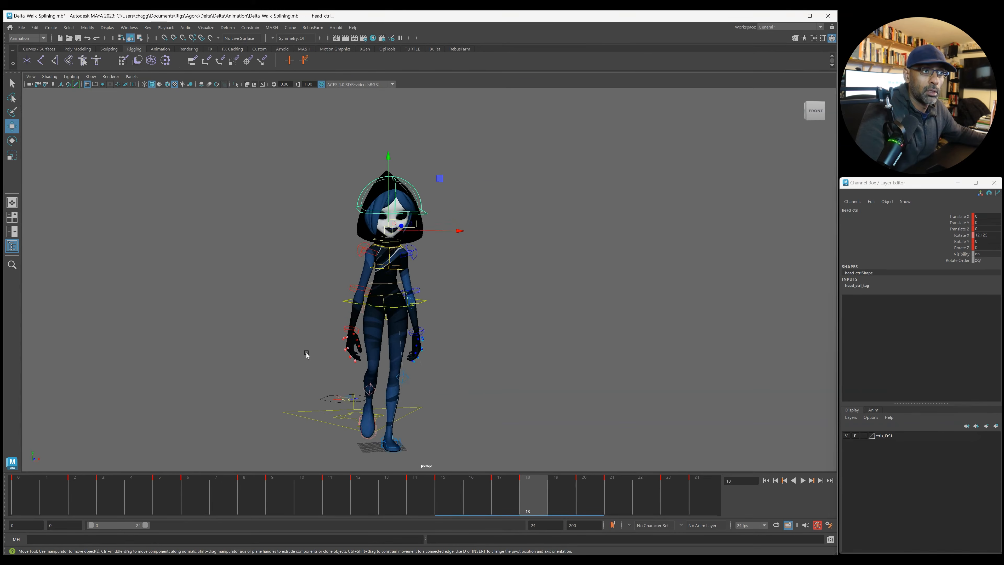
Step: Play back the walk and examine the head's forward tilt from the front
alt+drag(394, 374, 433, 380)
alt+right_drag(396, 407, 422, 366)
alt+middle_drag(428, 409, 430, 374)
alt+right_drag(430, 375, 460, 373)
alt+drag(460, 373, 393, 367)
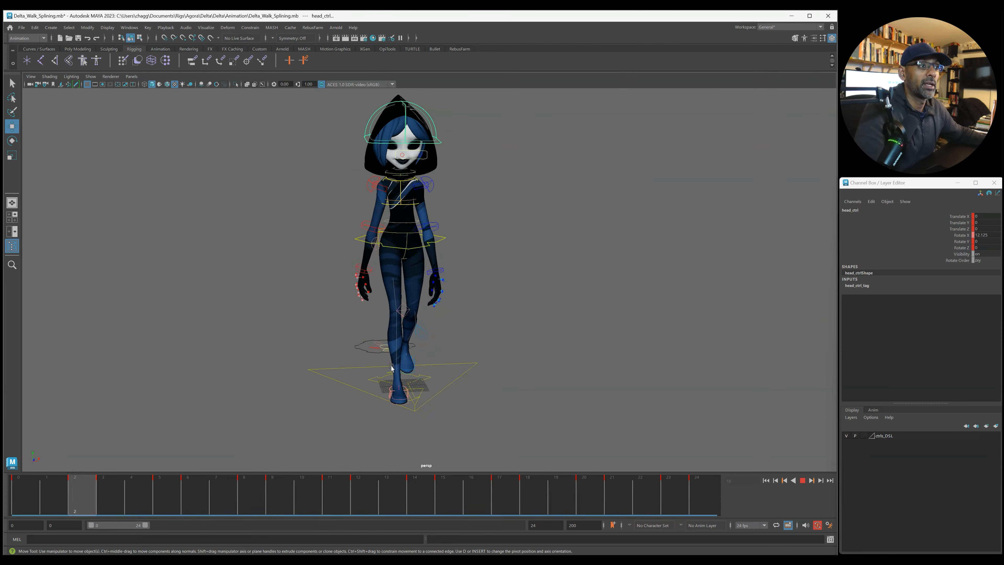
alt+middle_drag(477, 323, 483, 343)
Step: Review the looping walk from front and three-quarter angles with the rig controls hidden, then show the controls and stop playback
key(alt+1)
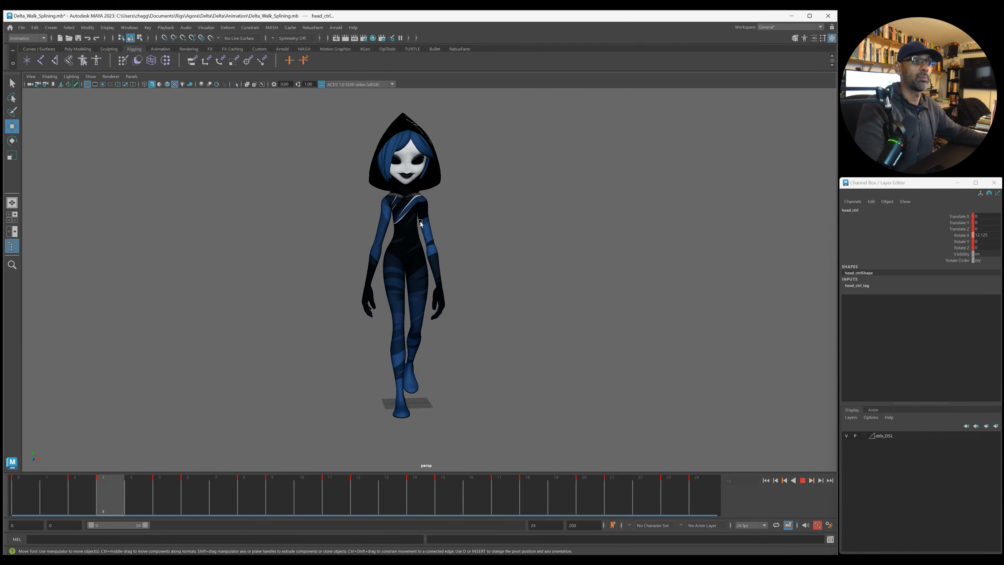
alt+drag(437, 254, 418, 231)
alt+middle_drag(285, 232, 305, 285)
alt+right_drag(305, 285, 363, 236)
alt+drag(363, 236, 351, 239)
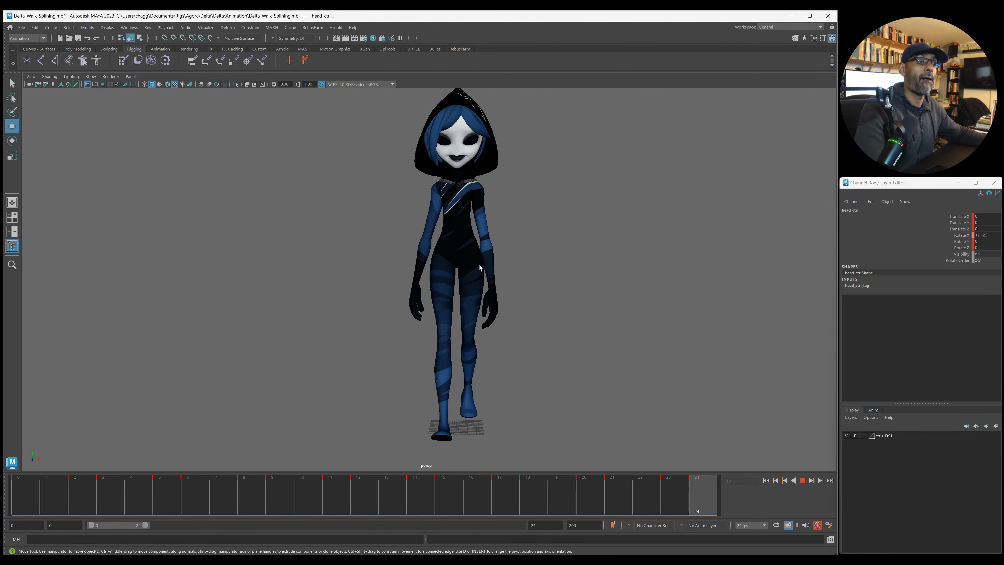
alt+drag(424, 264, 510, 303)
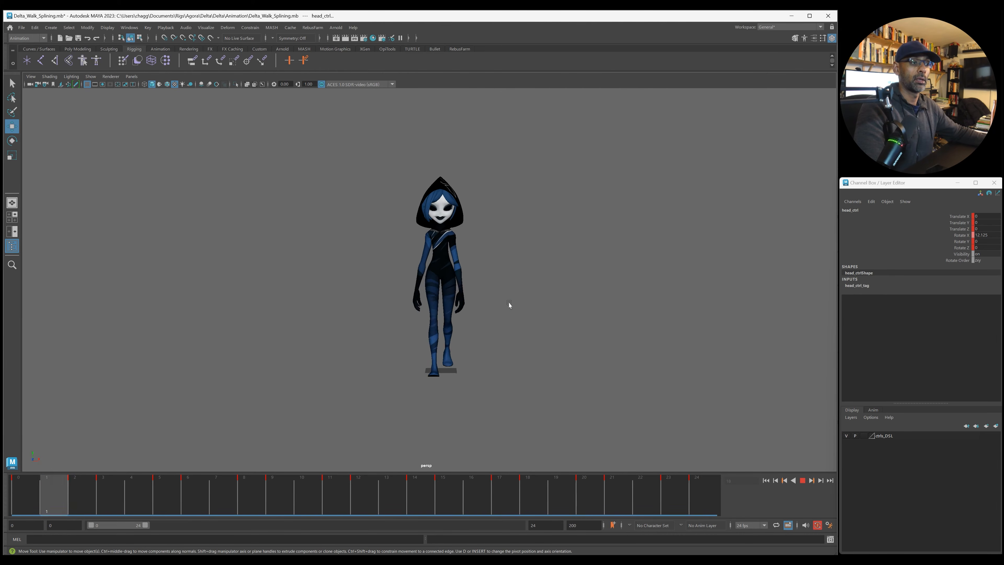
alt+right_drag(410, 309, 486, 319)
alt+drag(486, 319, 491, 319)
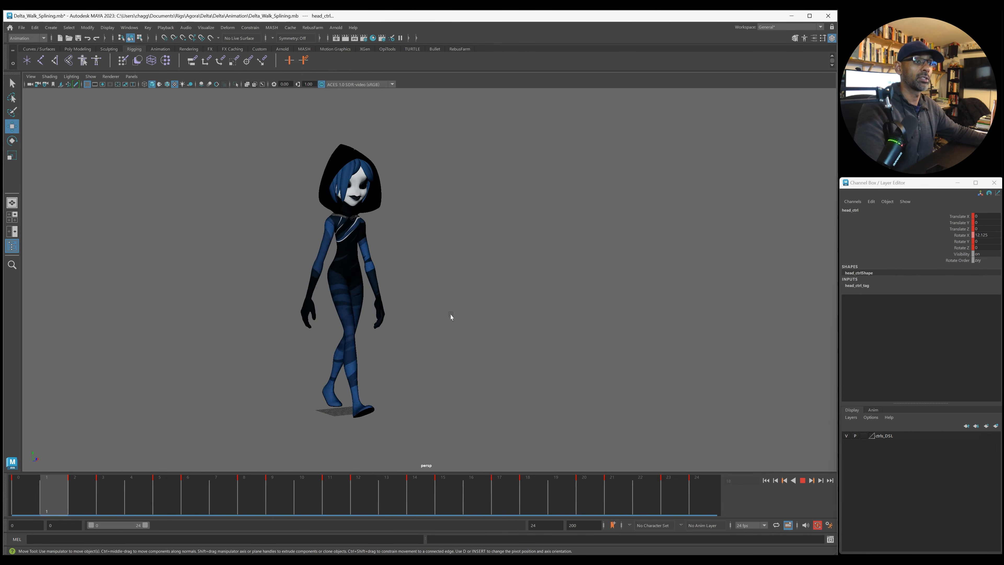
alt+drag(427, 316, 403, 316)
alt+right_drag(403, 316, 467, 315)
alt+drag(468, 315, 465, 319)
key(alt+1)
key(alt+v)
Step: Try leaning the character forward at frame 0 by rotating the main pelvis control and setting the chest control's X rotation to 14.436
alt+drag(393, 326, 390, 329)
alt+drag(330, 307, 435, 274)
mouse_move(328, 320)
alt+mouse_down()
mouse_move(357, 323)
mouse_move(340, 327)
alt+mouse_up()
click(306, 308)
click(22, 498)
scroll(458, 348, down, 3)
key(e)
drag(316, 241, 328, 253)
click(359, 255)
click(309, 250)
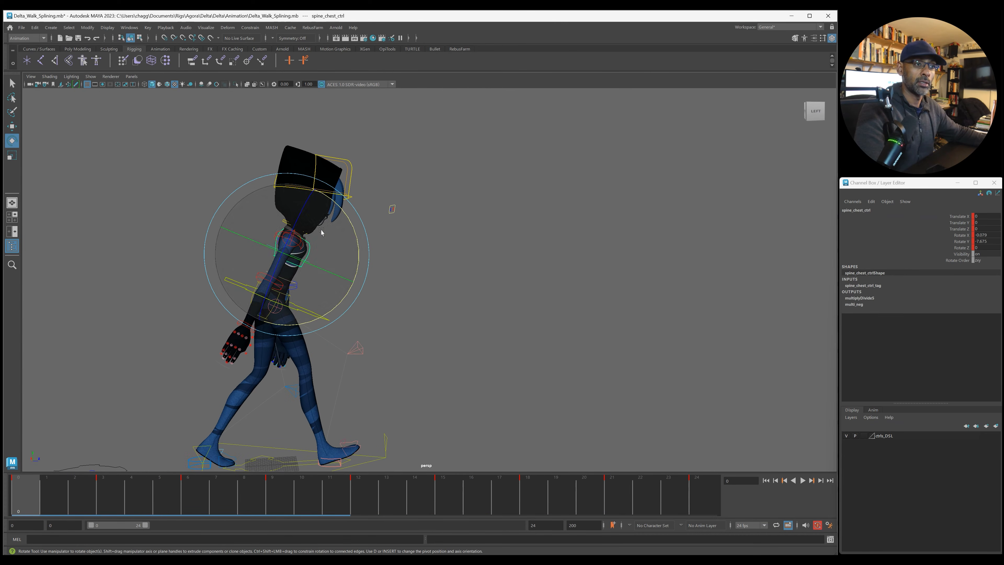
mouse_move(340, 220)
mouse_down()
mouse_move(353, 246)
mouse_move(348, 233)
mouse_up()
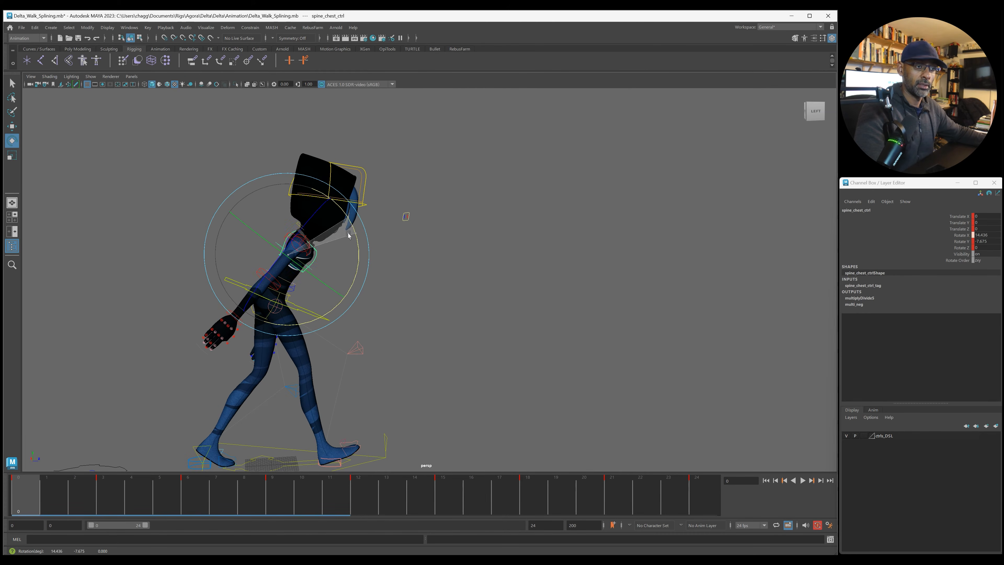
Step: Try repositioning the mid-spine control at frame 0 to reshape the curve of the leaning torso
click(287, 287)
click(283, 271)
key(w)
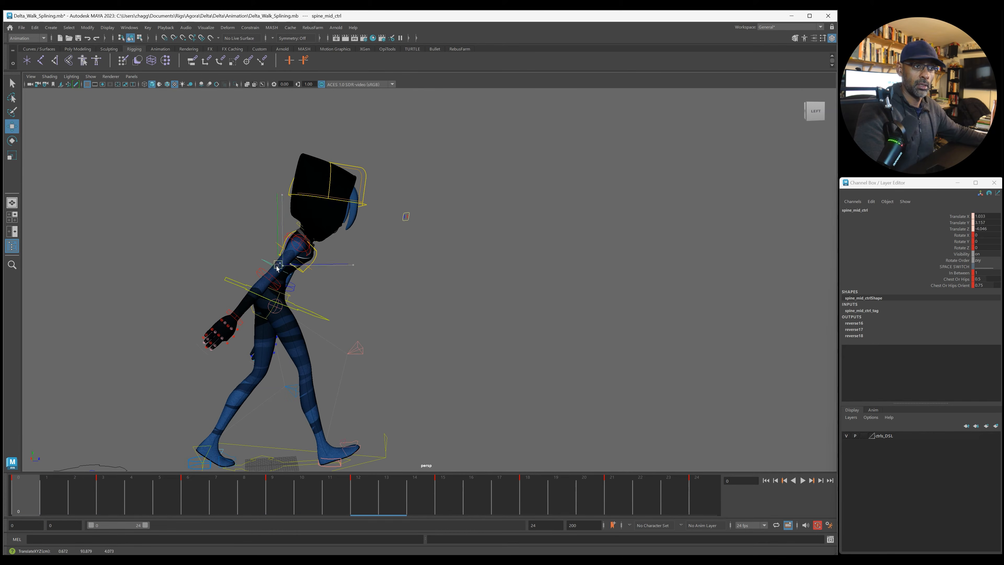
drag(281, 269, 281, 270)
mouse_move(281, 270)
alt+mouse_down()
mouse_move(305, 281)
mouse_move(280, 275)
alt+mouse_up()
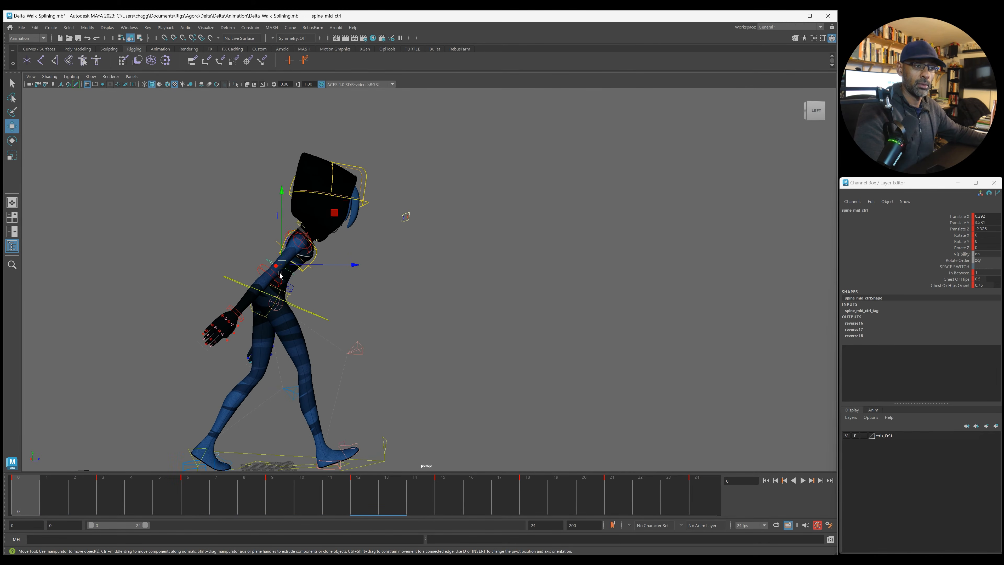
Step: Undo the trial pelvis, chest and mid-spine pose changes
key(ctrl+z)
key(ctrl+z)
key(ctrl+z)
key(ctrl+z)
key(ctrl+z)
key(ctrl+z)
key(ctrl+z)
Step: Play back the walk and examine the body's side-to-side motion from the front
key(alt+v)
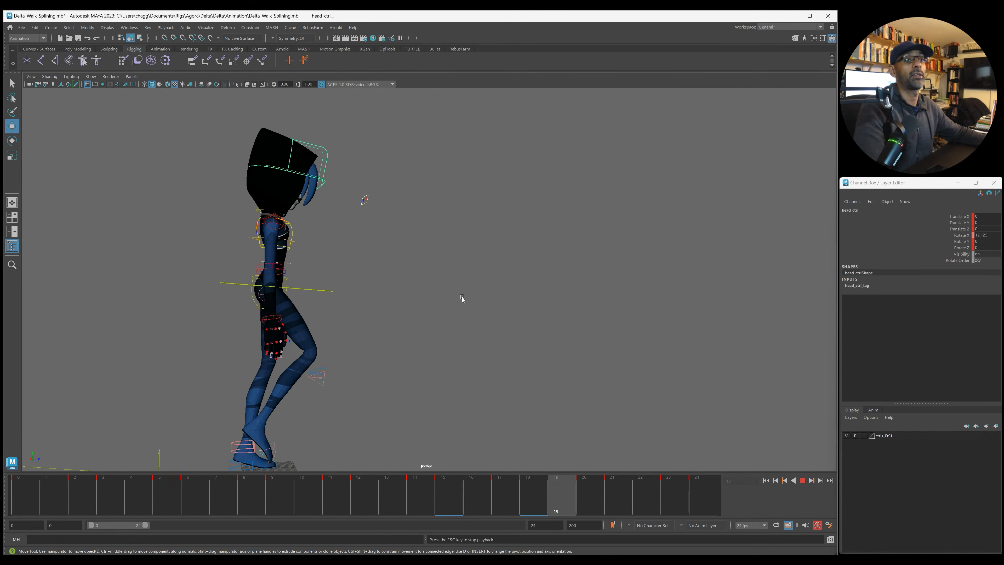
alt+drag(427, 304, 340, 321)
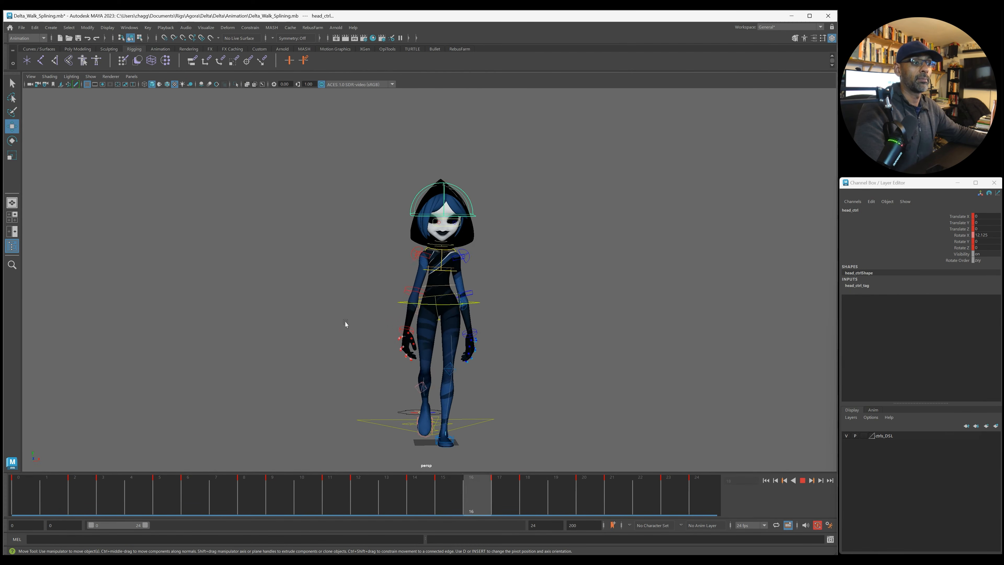
alt+middle_drag(382, 337, 393, 338)
key(alt+v)
Step: Show the main pelvis control's Translate X curve in the Graph Editor beside a front view of the character
alt+drag(508, 291, 510, 297)
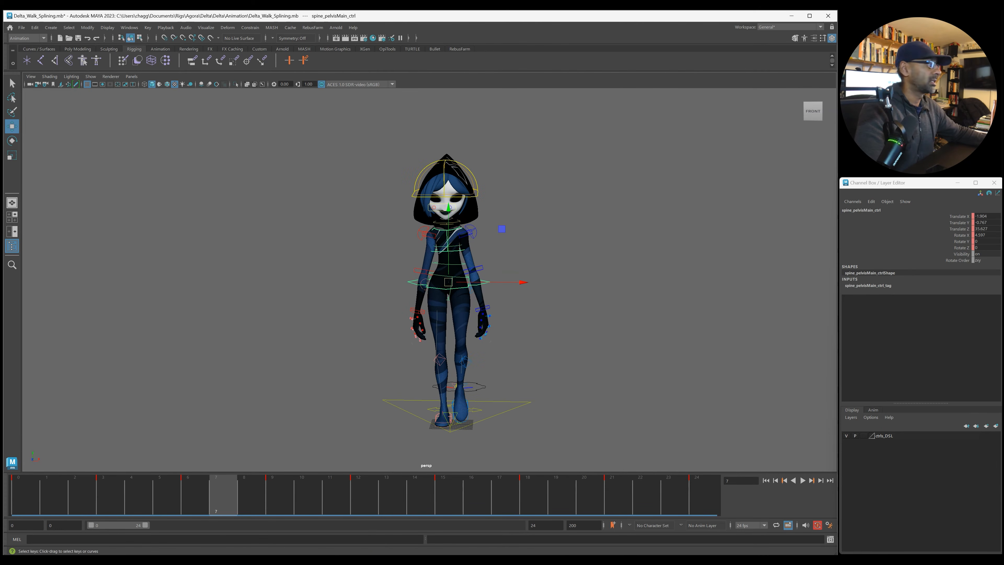
drag(1002, 169, 455, 129)
alt+middle_drag(214, 265, 86, 247)
alt+right_drag(86, 247, 168, 243)
alt+drag(168, 245, 186, 246)
click(455, 177)
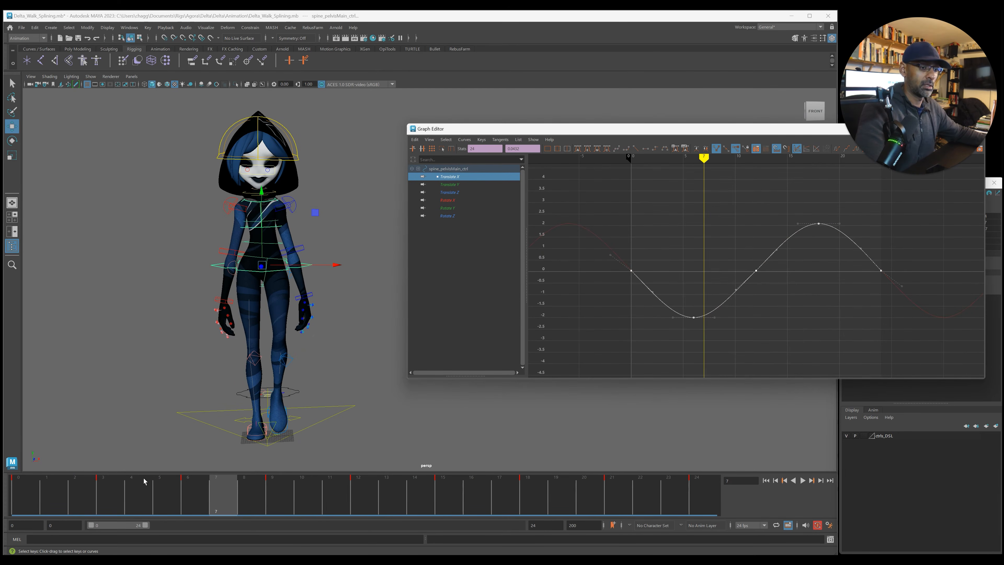
Step: Scale the main pelvis control's Translate X keys during playback so the side-to-side sway peaks at about ±2.7
key(alt+v)
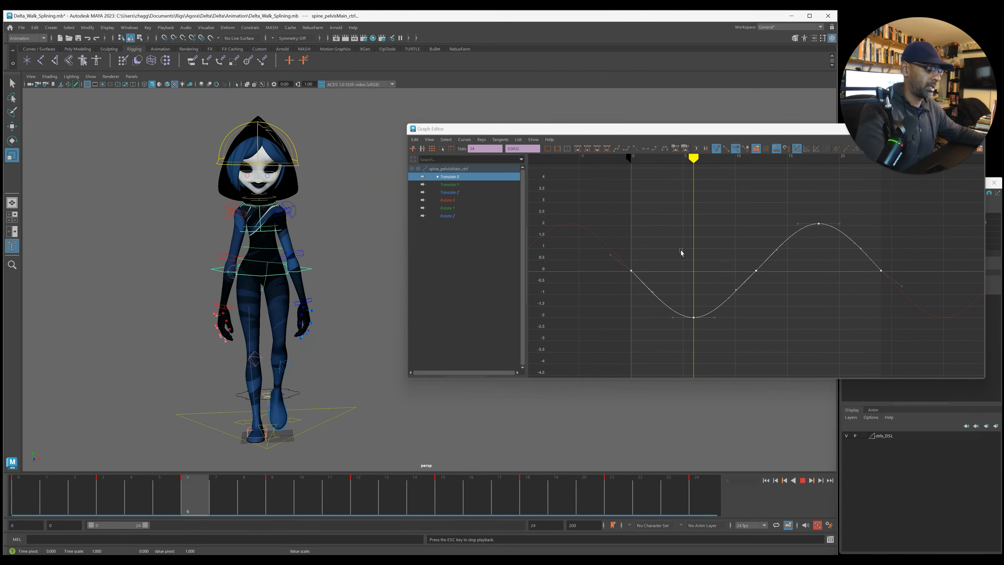
middle_drag(631, 270, 632, 261)
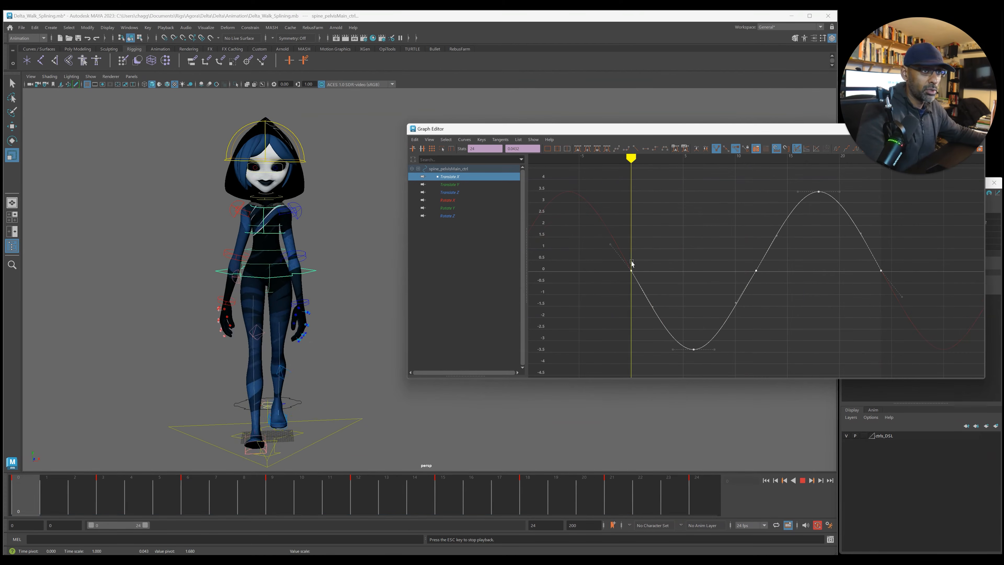
scroll(228, 355, down, 2)
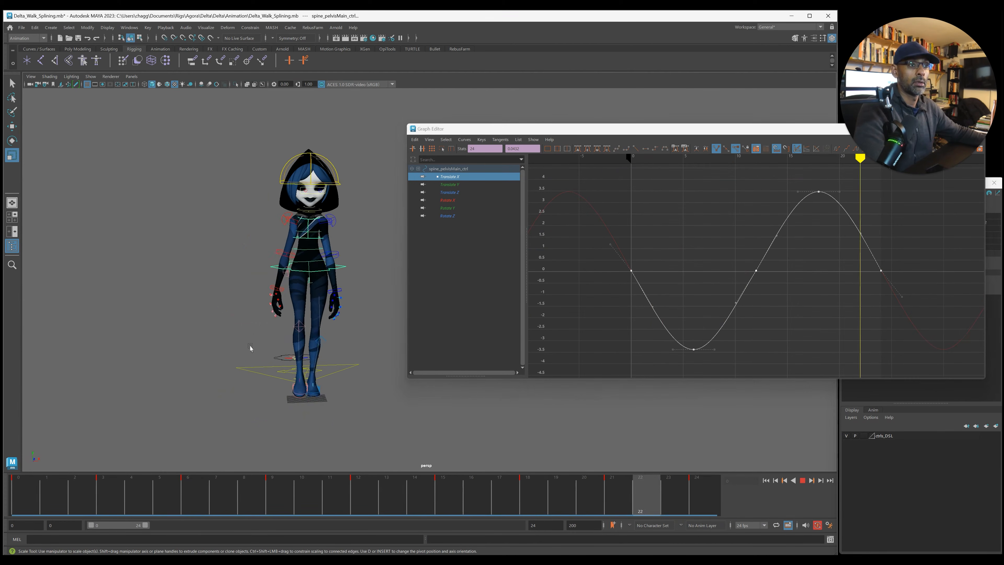
middle_drag(628, 274, 633, 274)
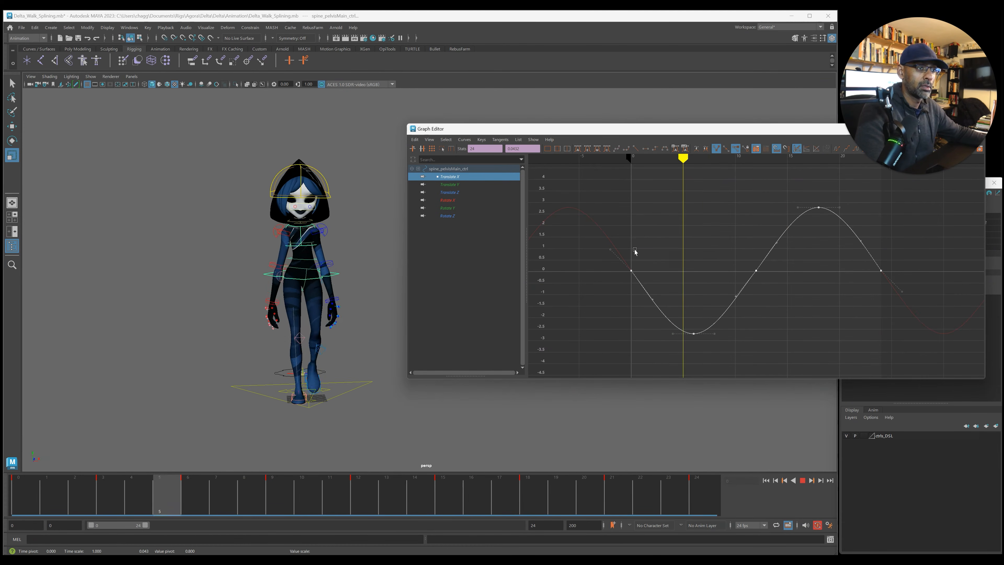
key(alt+v)
drag(601, 133, 1003, 159)
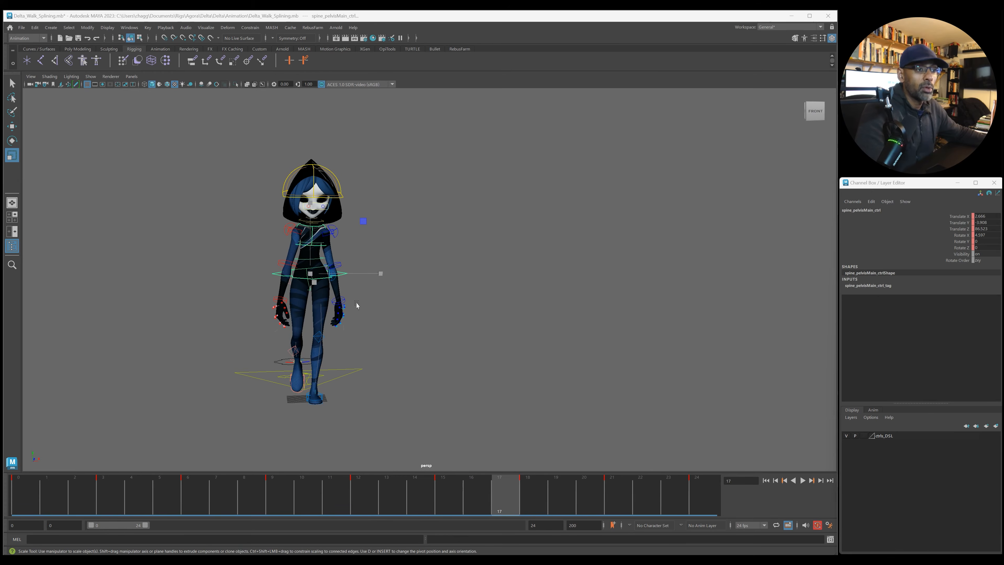
Step: Select the inner pelvis control and rotate it at frame 3 to a Rotate Z of about 0.4
click(359, 288)
click(307, 271)
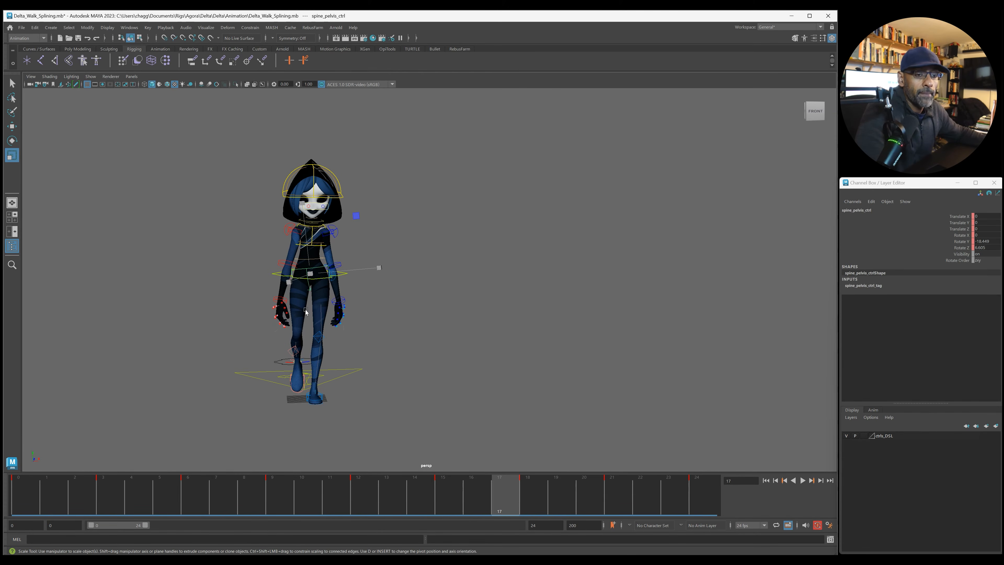
click(308, 281)
click(305, 271)
drag(25, 495, 94, 504)
alt+right_drag(151, 447, 317, 416)
alt+middle_drag(380, 398, 459, 394)
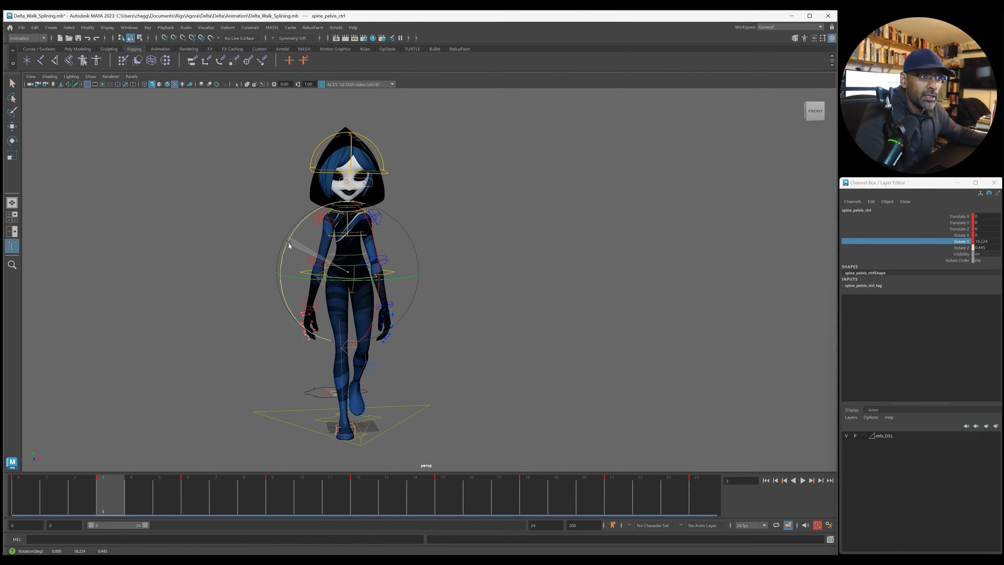
Step: Rotate the inner pelvis control at frame 6 to a Rotate Z of about -3.6 and replay the walk
drag(117, 483, 207, 500)
key(alt+shift+v)
key(alt+v)
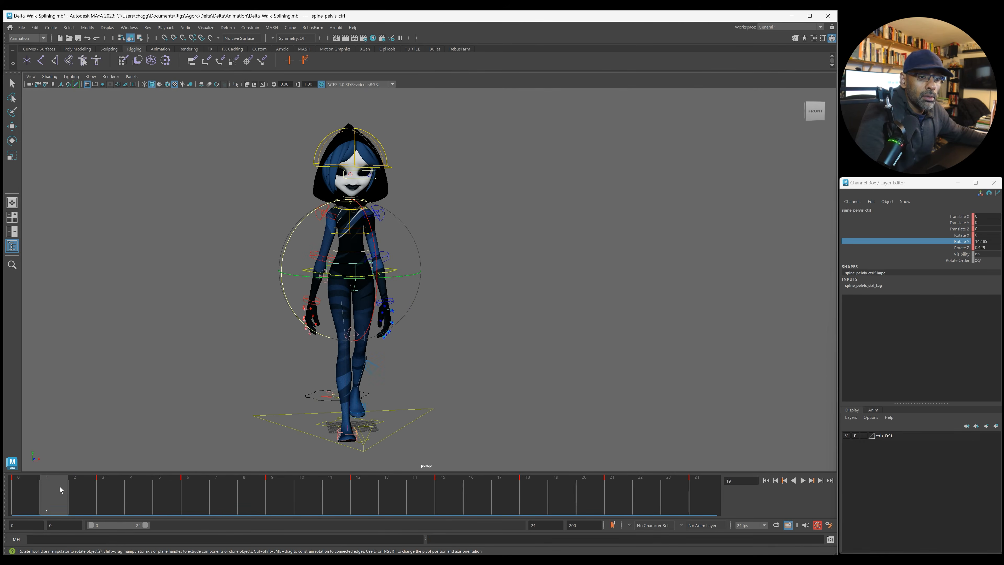
drag(129, 497, 190, 502)
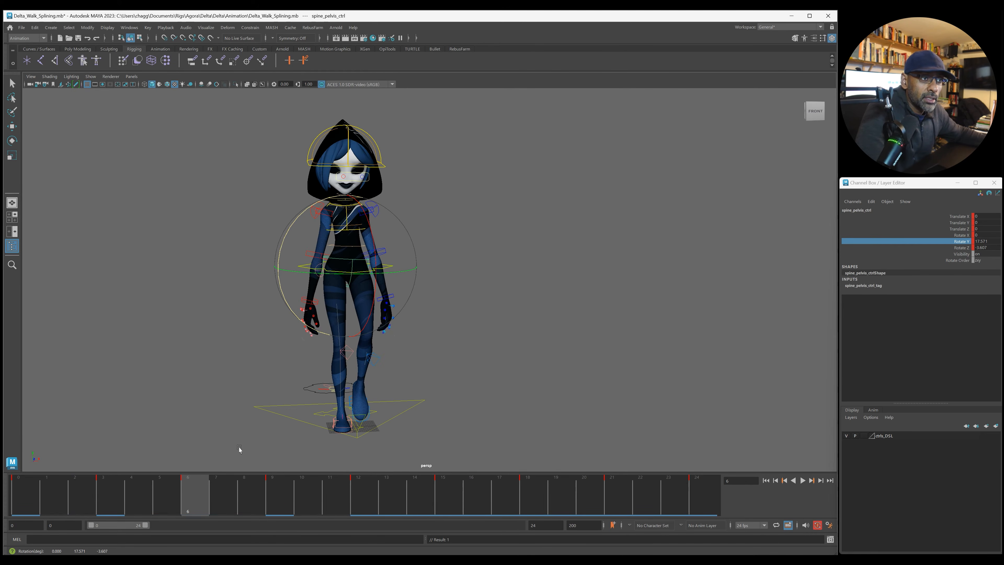
key(alt+v)
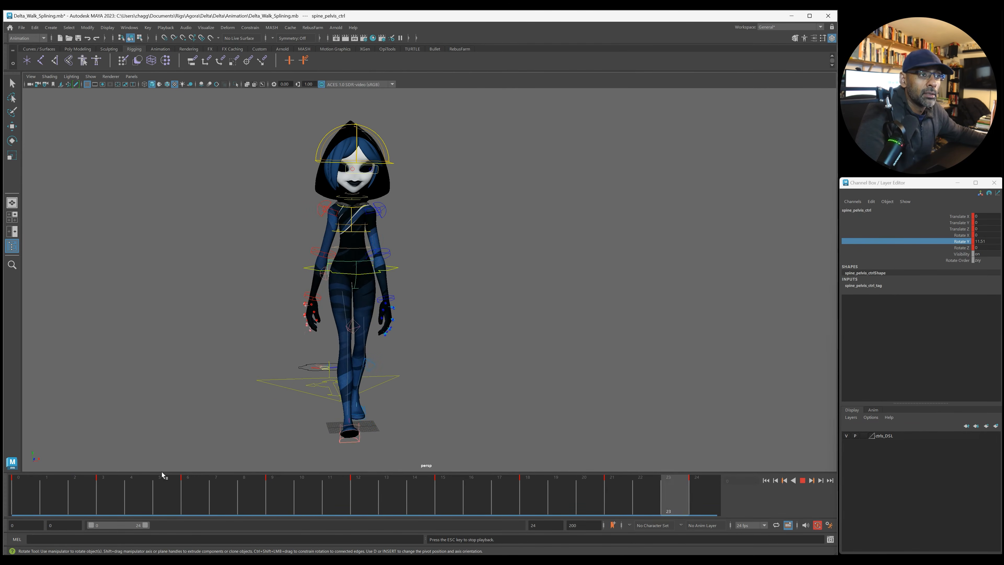
Step: Tilt the pelvis control to a Rotate Z of about -0.1 at frame 15, 1.6 at frame 18 and 6 at frame 21, and replay
drag(204, 497, 357, 503)
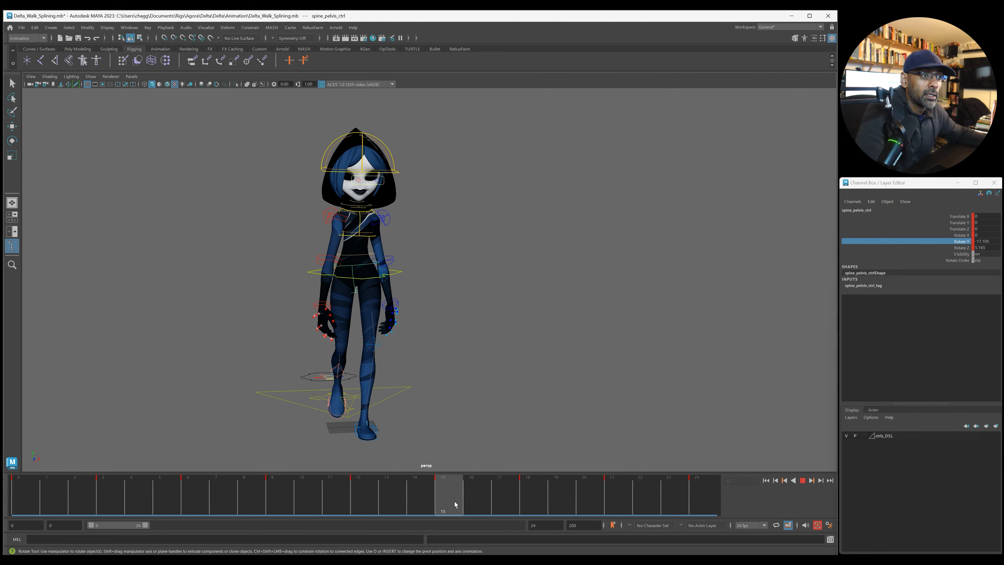
drag(415, 236, 420, 241)
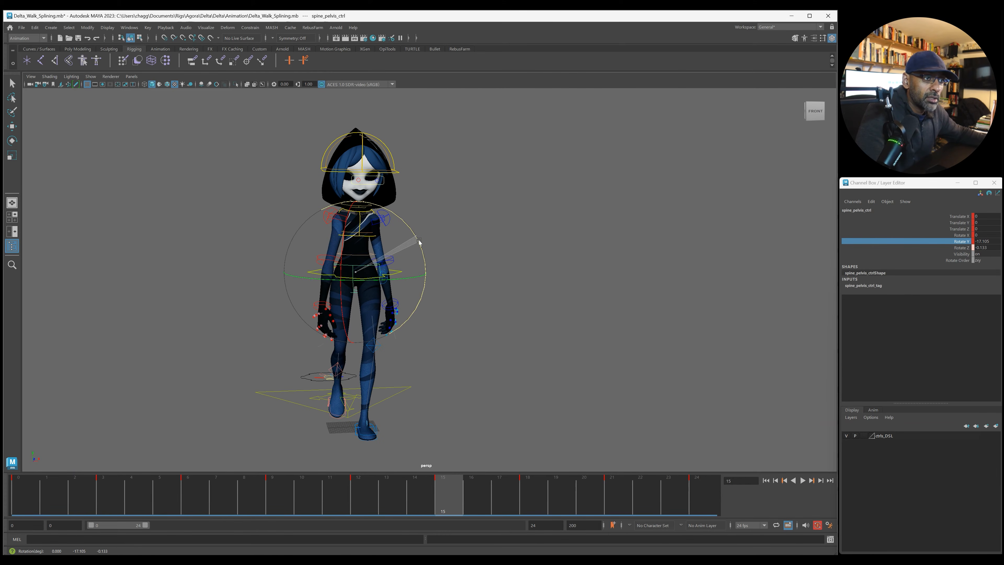
drag(479, 513, 530, 502)
drag(419, 246, 425, 256)
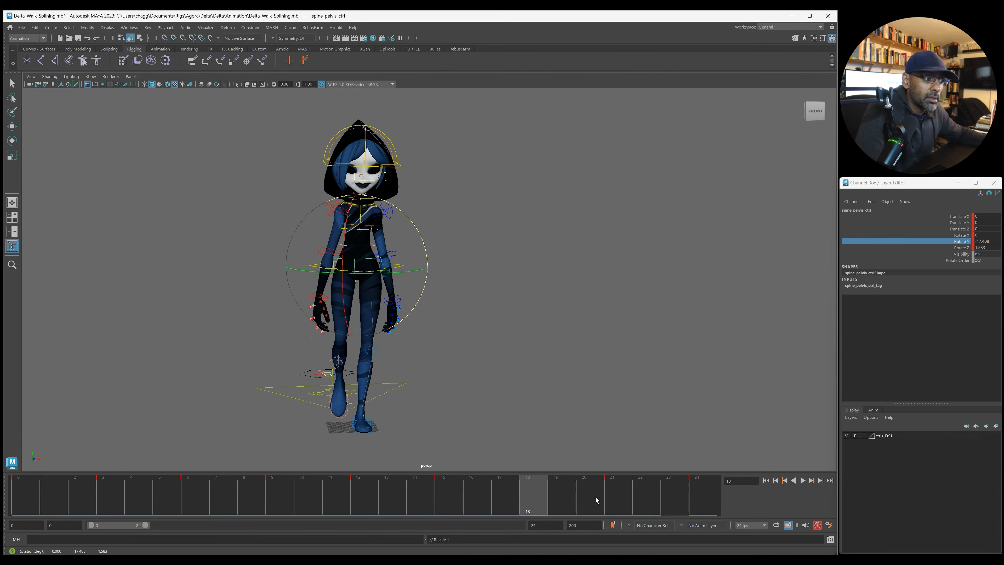
drag(597, 500, 613, 500)
drag(424, 243, 422, 239)
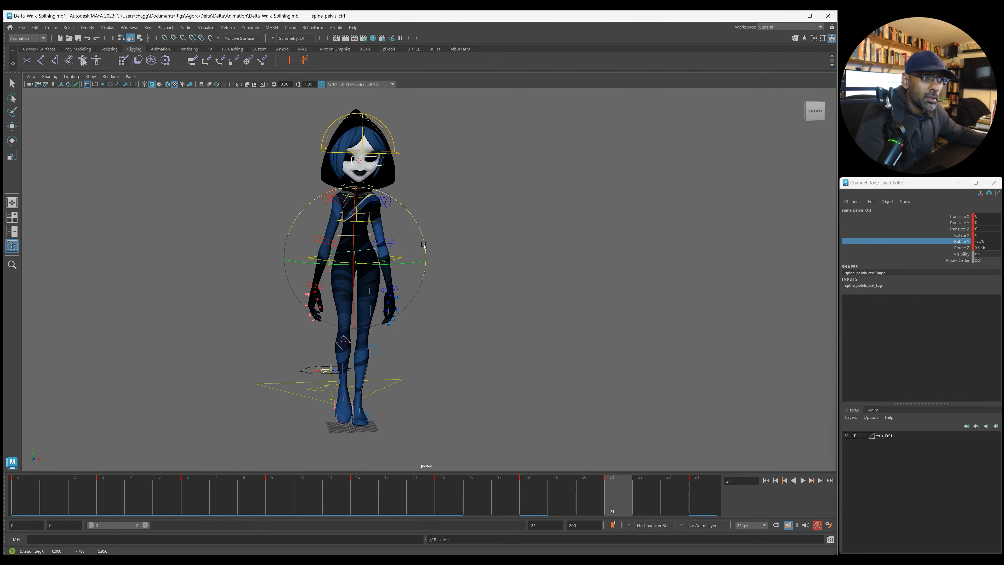
key(alt+v)
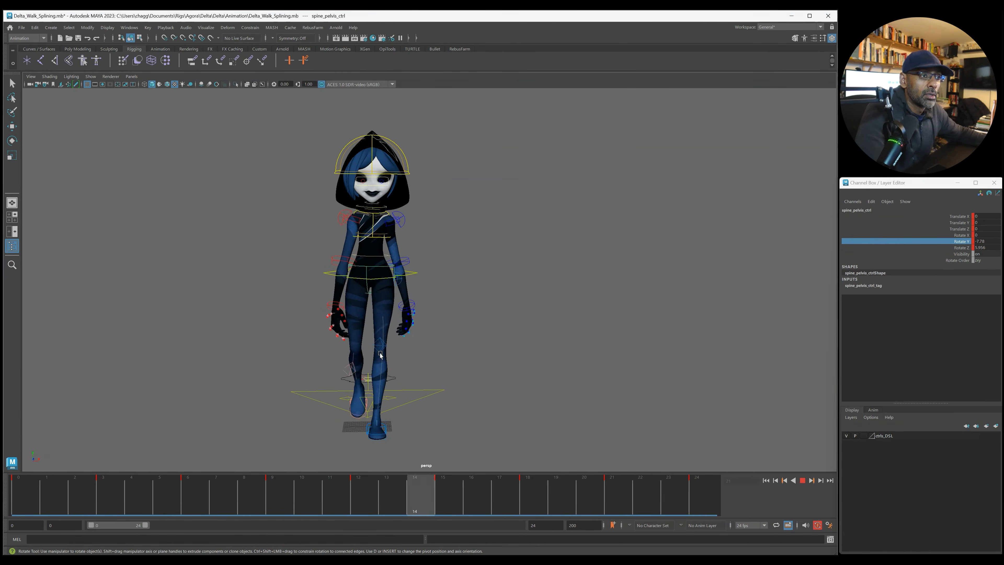
key(alt+v)
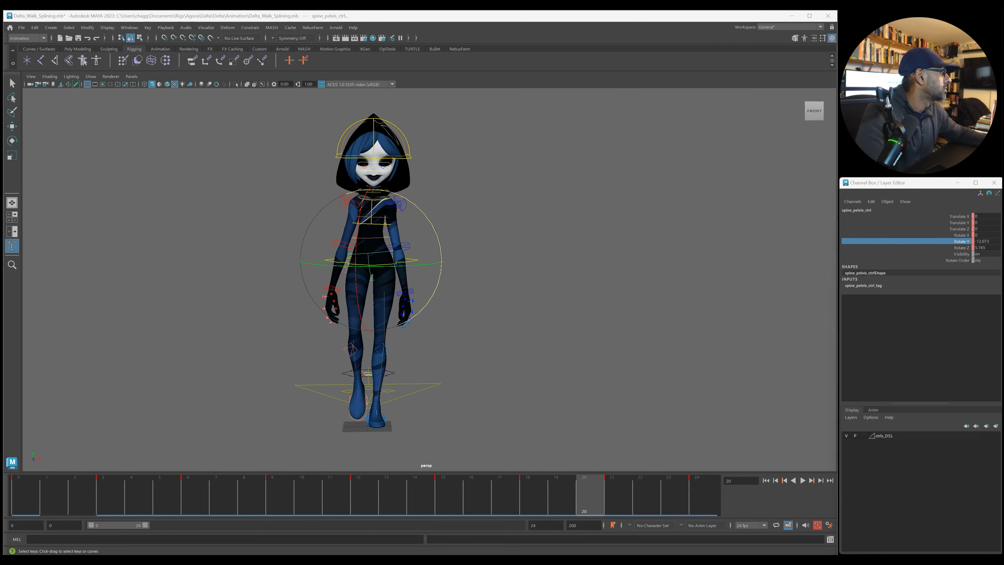
Step: Reshape the pelvis control's Rotate Z curve, with keys at about -0.9 on frame 3, 0.5 on frame 15 and 8.8 on frame 21
click(115, 489)
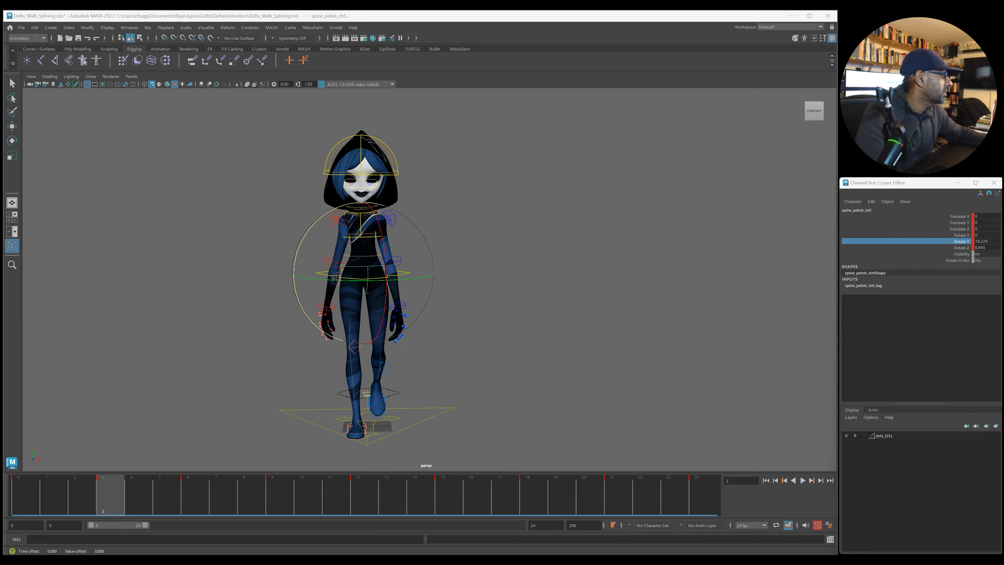
drag(158, 508, 364, 512)
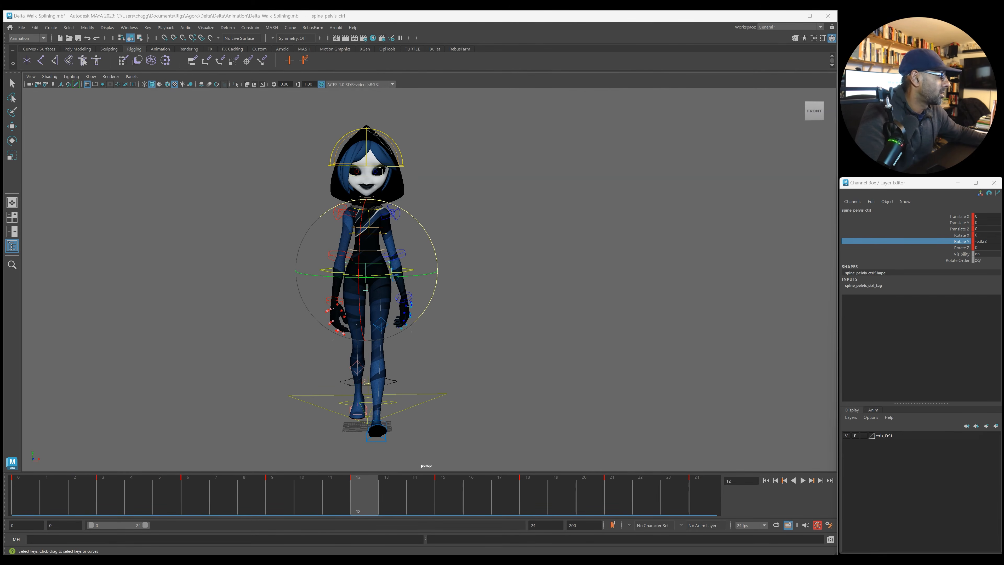
click(442, 493)
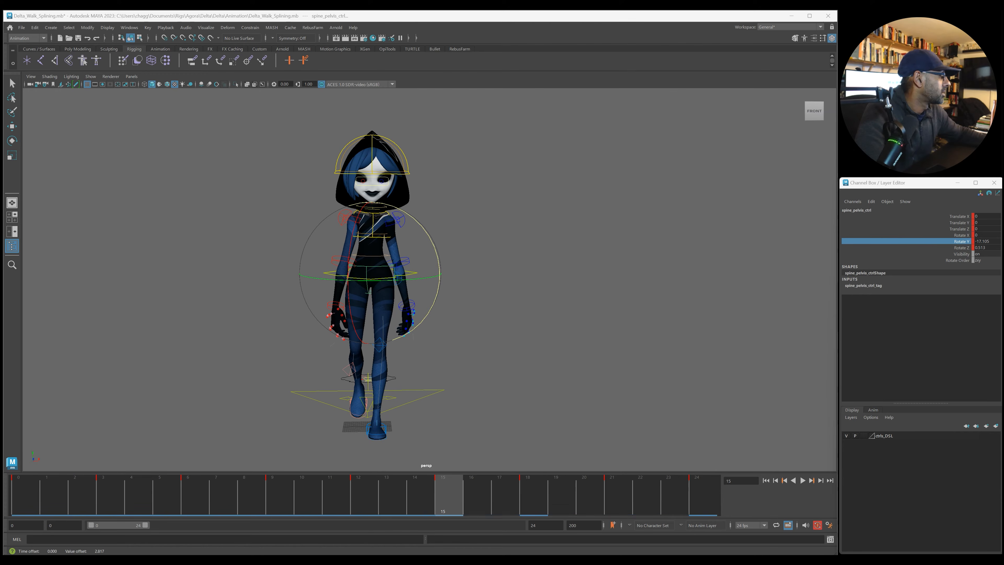
Step: Play back the walk with the rig controls hidden and examine the hip tilt from the front
key(alt+v)
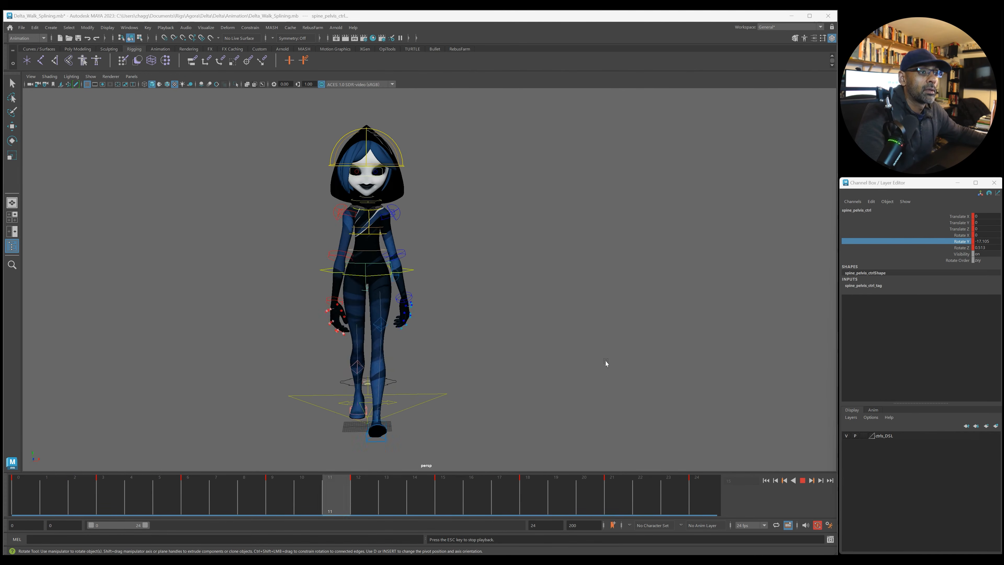
key(ctrl+h)
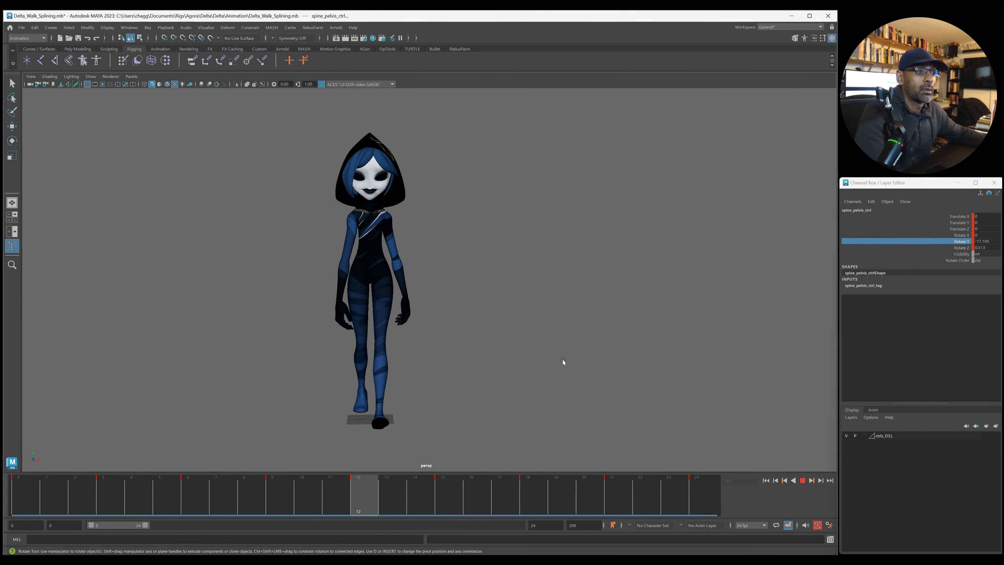
key(Escape)
key(space)
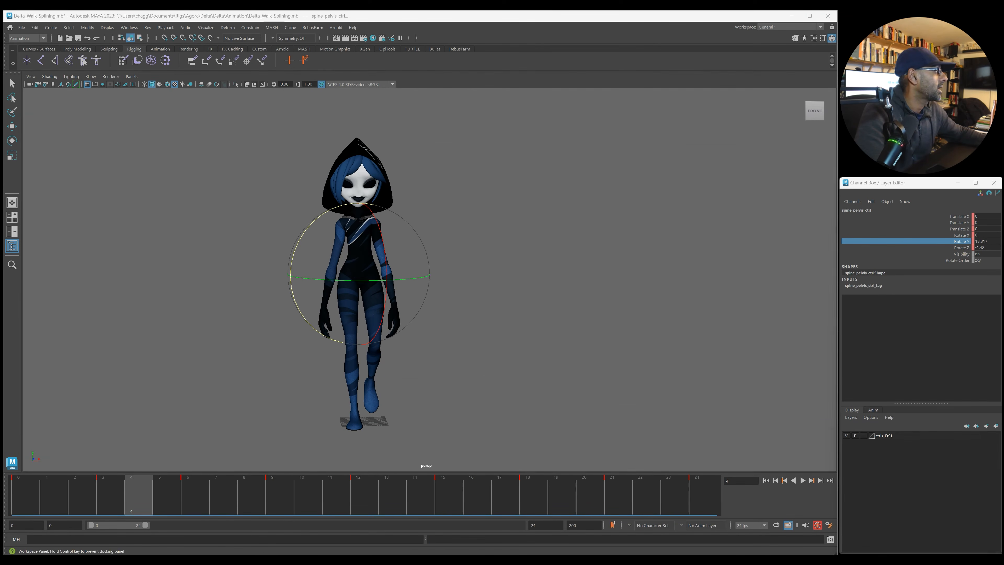
Step: Set the pelvis control's Rotate Z keys to -10 at frame 9 and 10 at frame 21 in the Graph Editor
drag(432, 116, 491, 120)
key(f)
alt+middle_drag(361, 434, 205, 419)
scroll(645, 278, down, 3)
drag(570, 298, 597, 325)
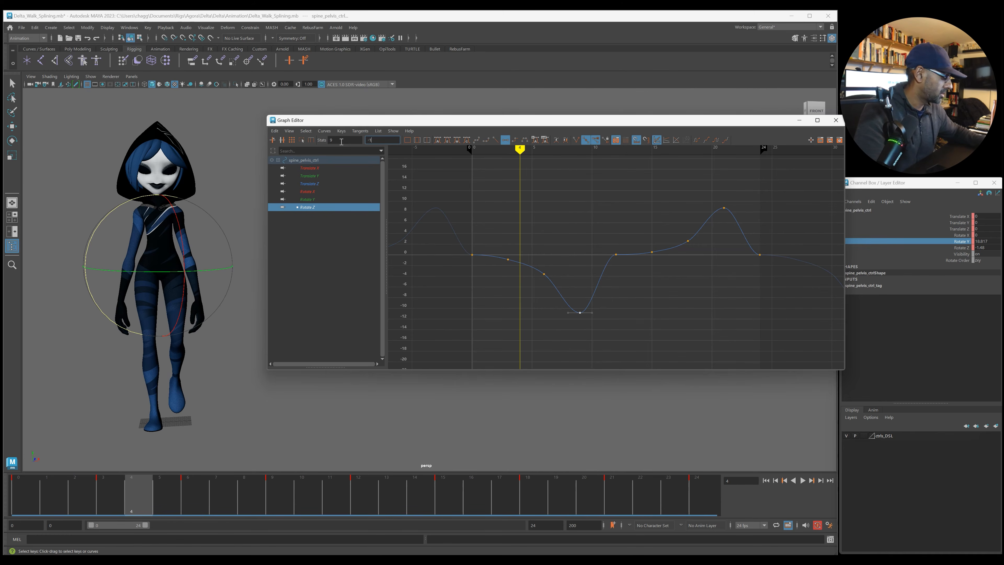
key(Return)
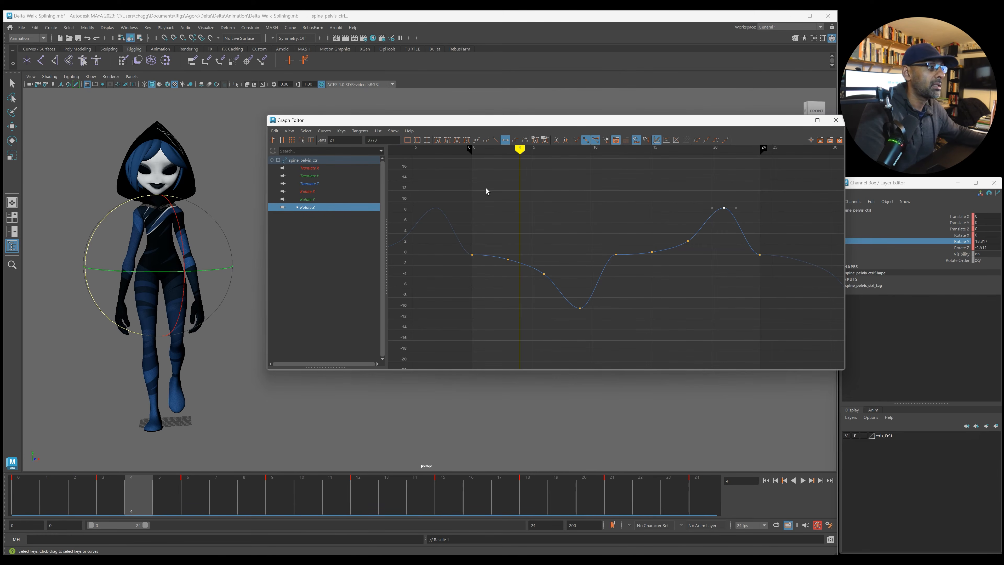
key(Return)
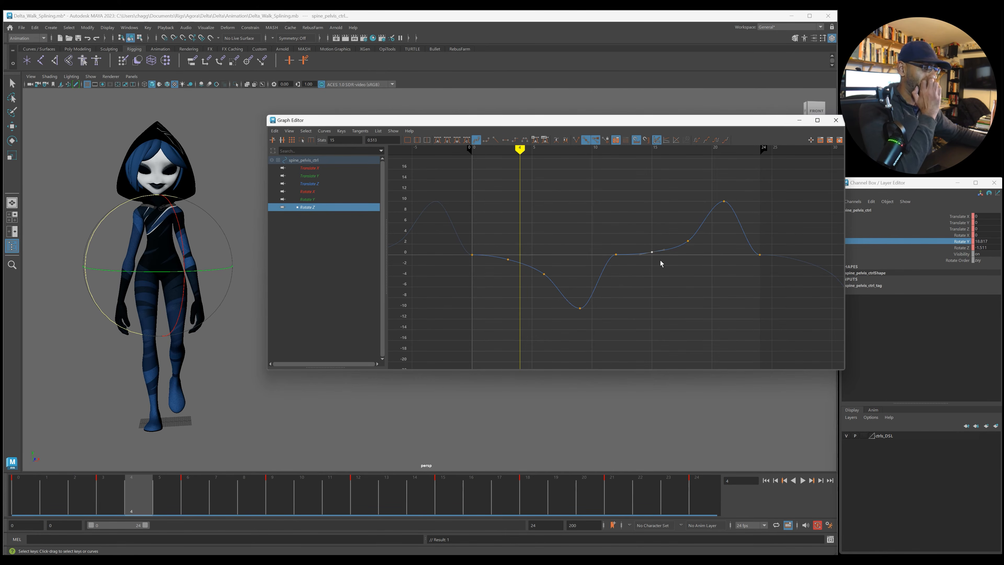
Step: Play back the walk beside the Graph Editor and examine the hip motion from the front and back
drag(608, 121, 658, 124)
key(alt+v)
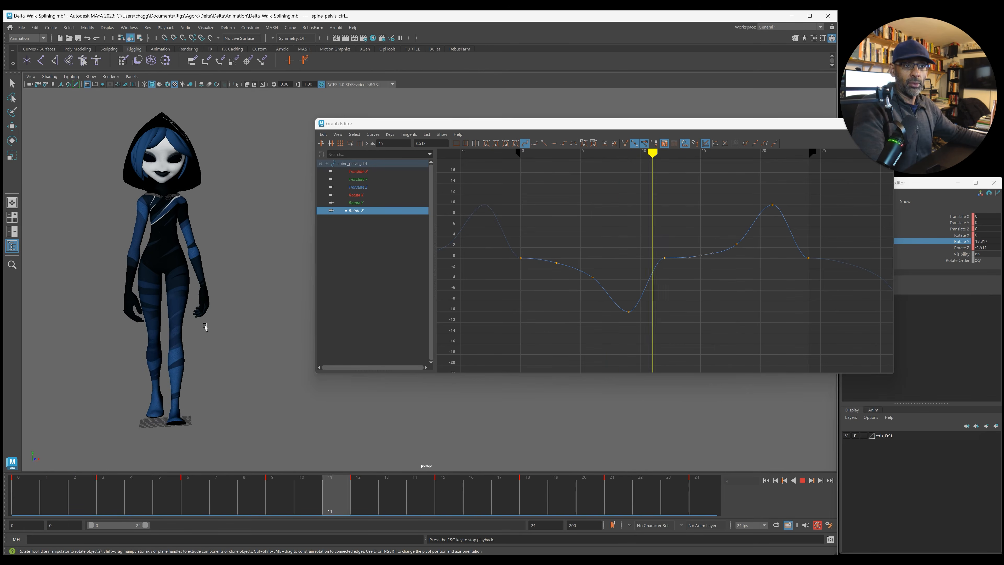
alt+drag(206, 327, 388, 410)
alt+right_drag(388, 410, 282, 415)
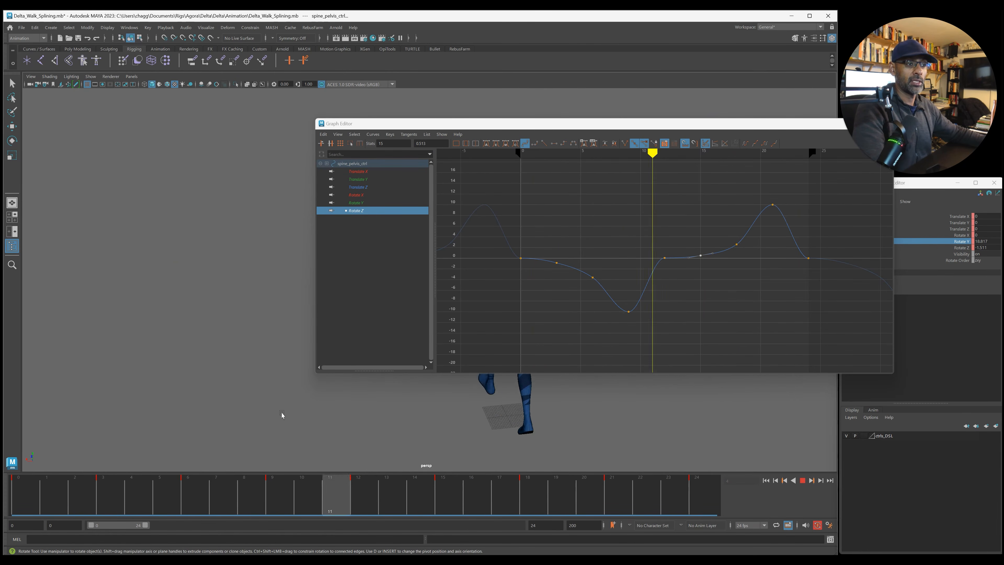
alt+drag(282, 414, 184, 392)
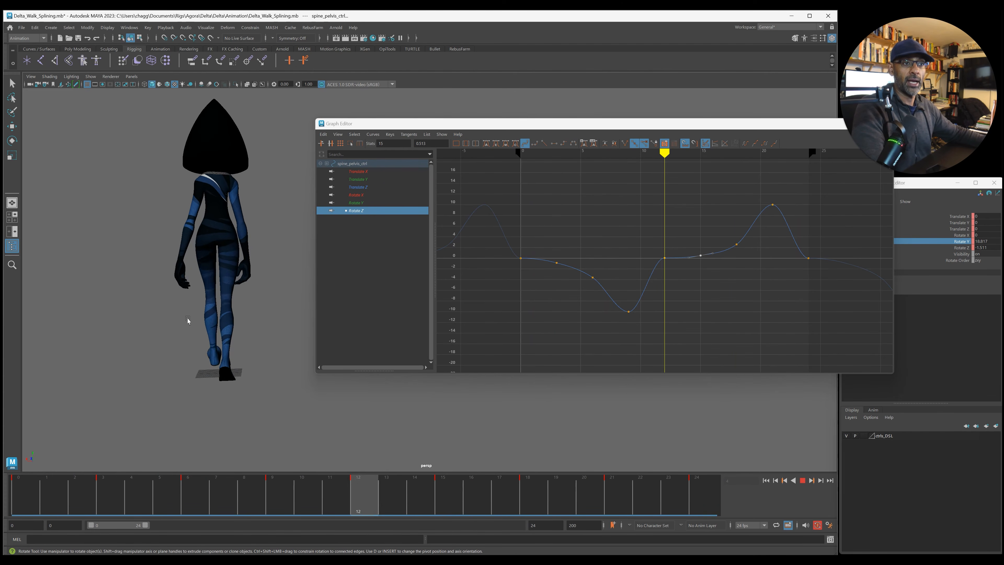
alt+drag(258, 343, 166, 394)
alt+right_drag(166, 394, 295, 397)
alt+middle_drag(317, 407, 282, 402)
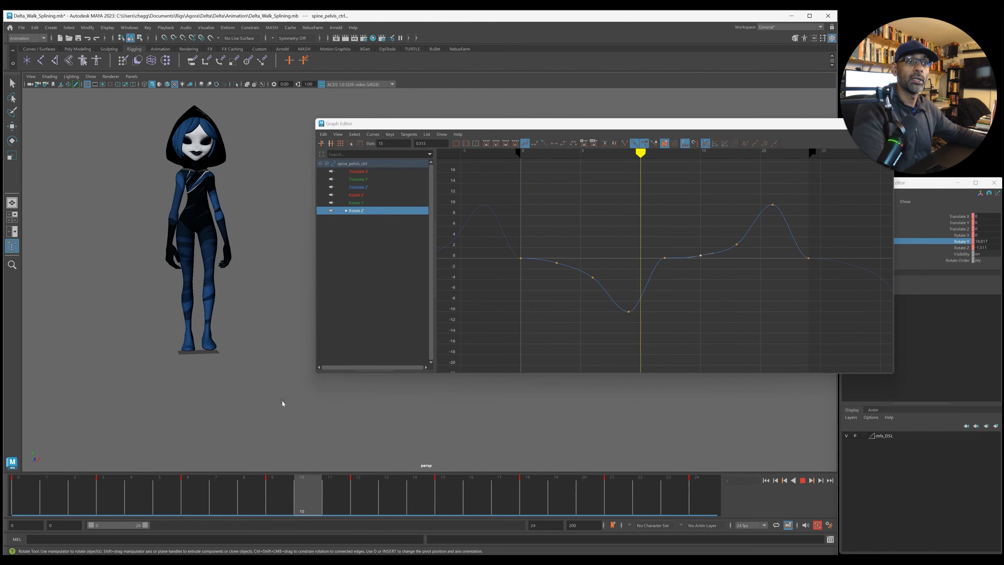
key(Escape)
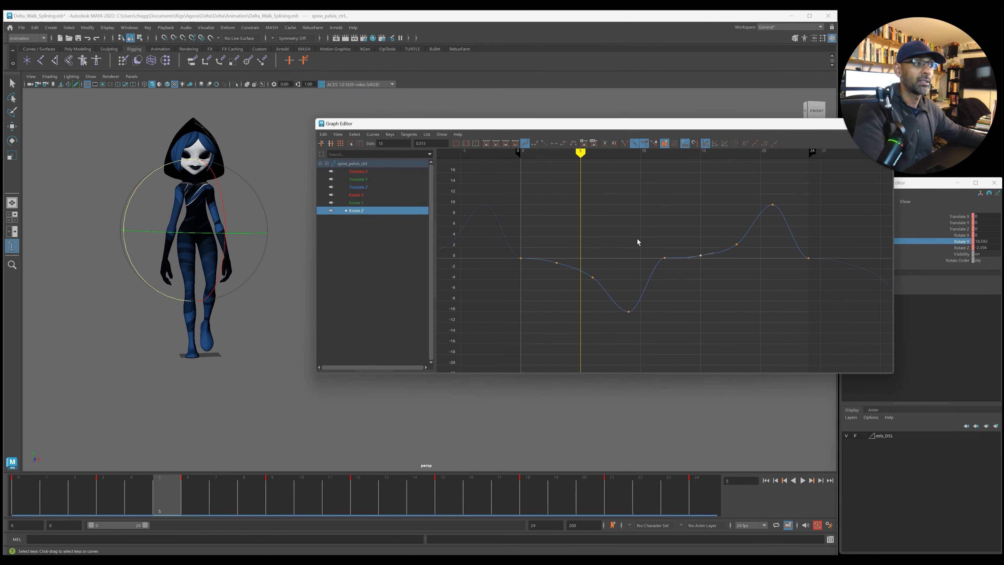
Step: Reduce the pelvis control's Rotate Z peaks to about 7.5 at frame 21 and -7.1 at frame 9, and replay the walk
click(773, 204)
middle_drag(791, 218, 791, 231)
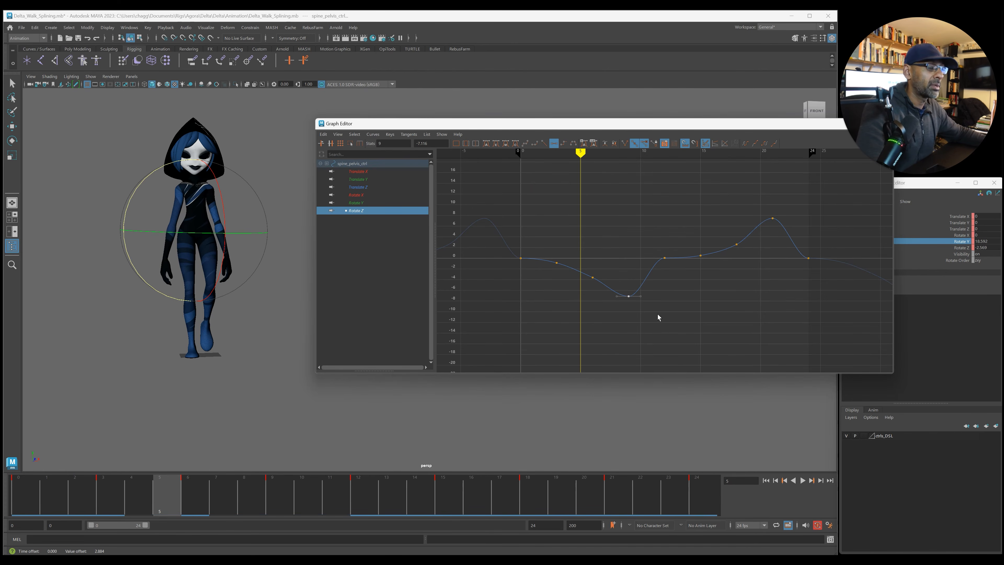
key(a)
key(alt+v)
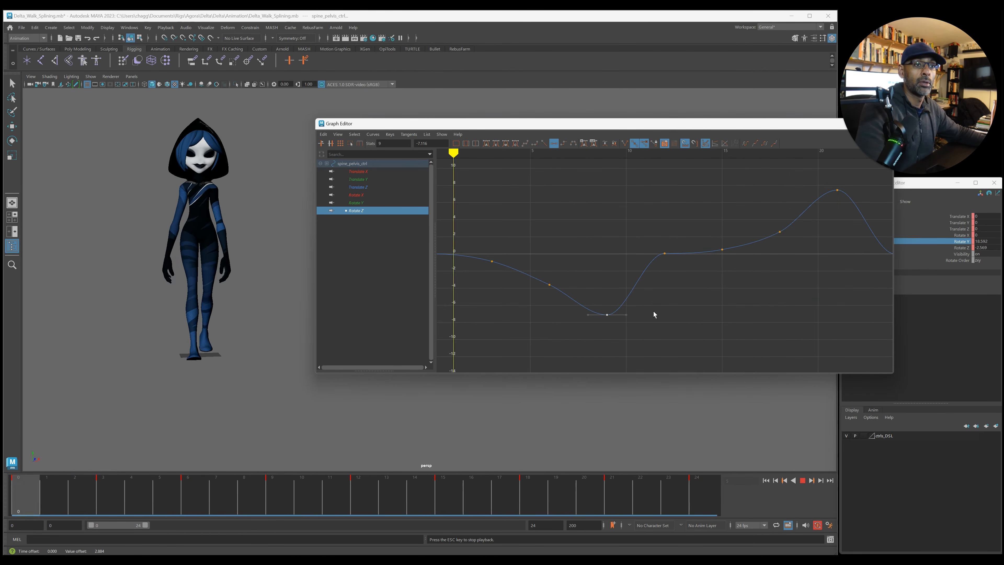
key(Escape)
key(a)
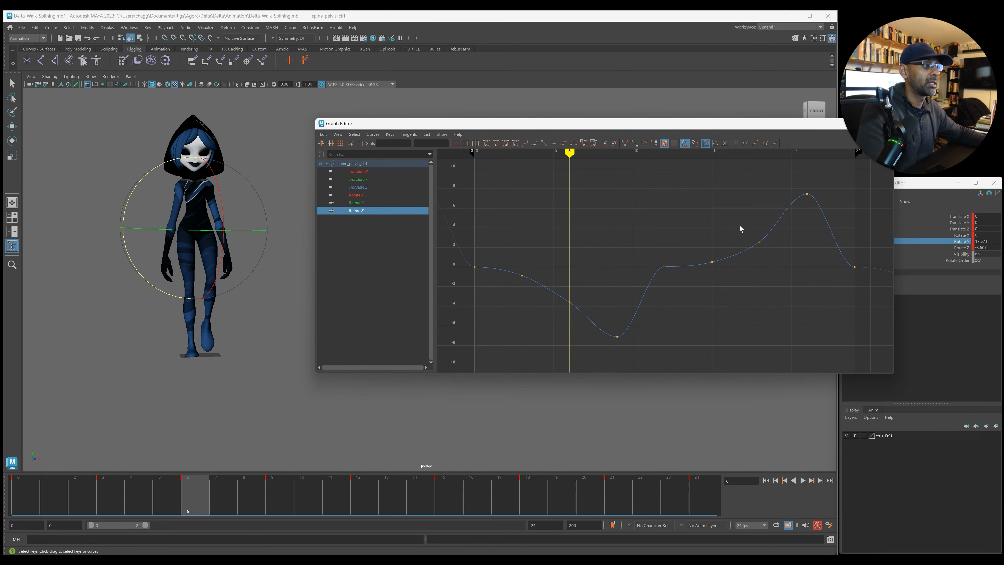
Step: Lower the Rotate Z keys at frames 3 and 6 by about 0.7, raise those at frames 15 and 18 by about 0.76, and replay
scroll(803, 254, down, 2)
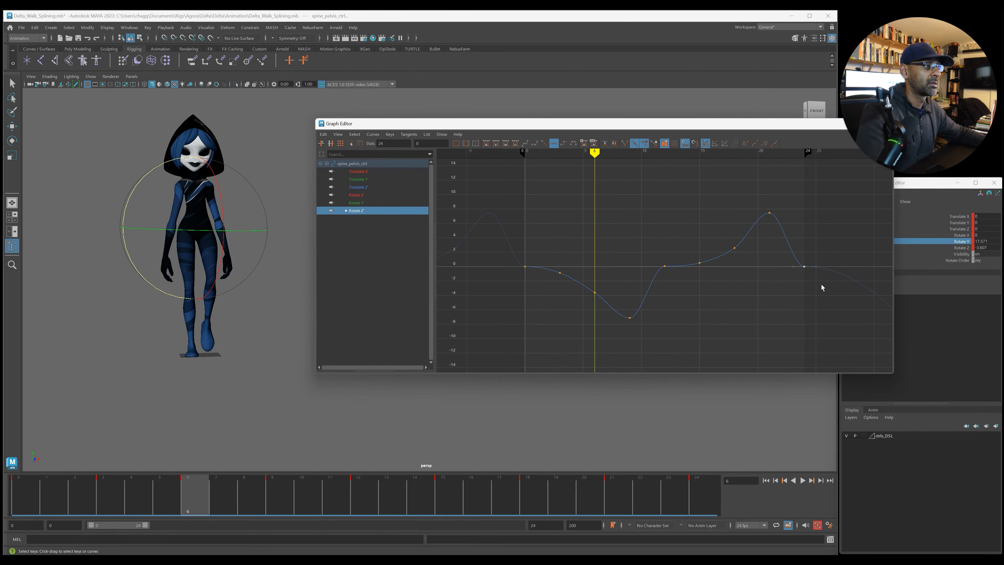
drag(556, 262, 574, 283)
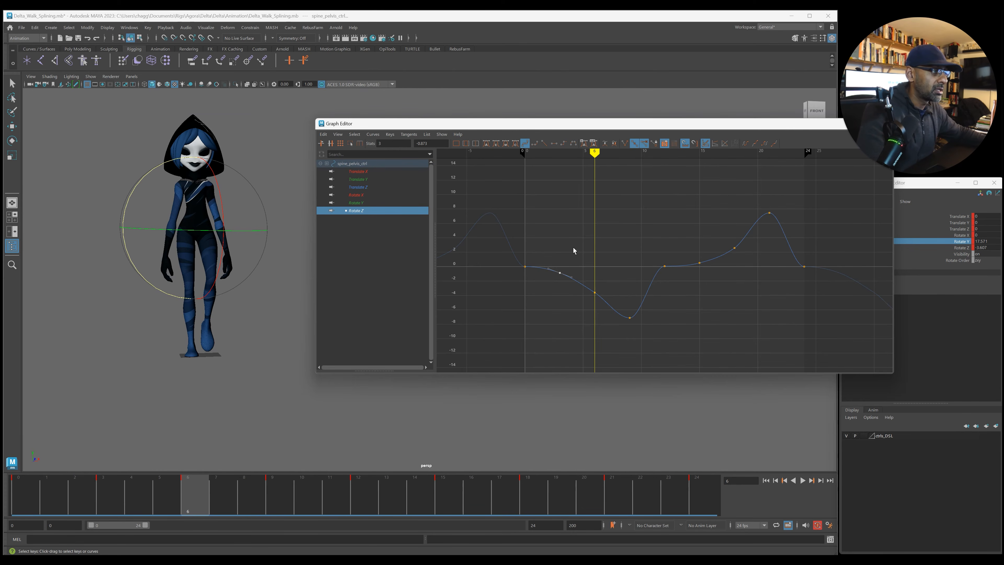
drag(585, 281, 600, 304)
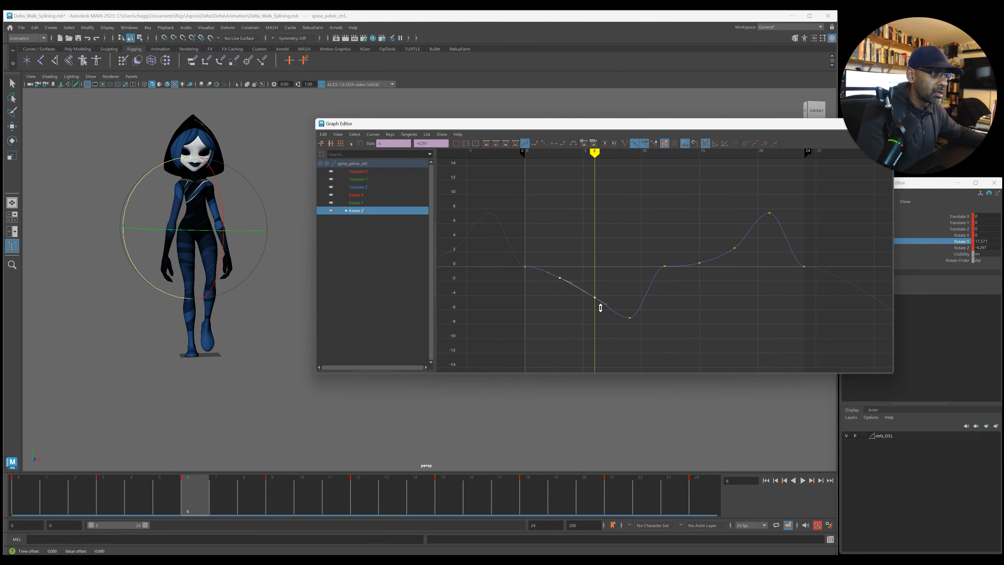
drag(688, 242, 728, 275)
click(739, 293)
key(alt+v)
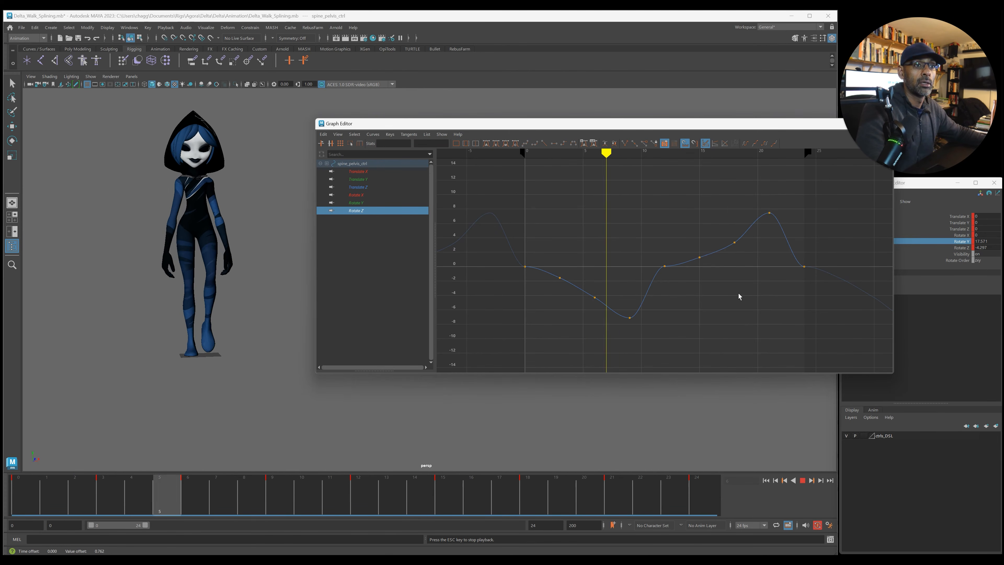
Step: Clear the Graph Editor off the viewport, replay the walk from the front and show the rig controls again
key(alt+v)
drag(584, 124, 1003, 135)
alt+drag(495, 325, 374, 315)
alt+right_drag(375, 316, 616, 404)
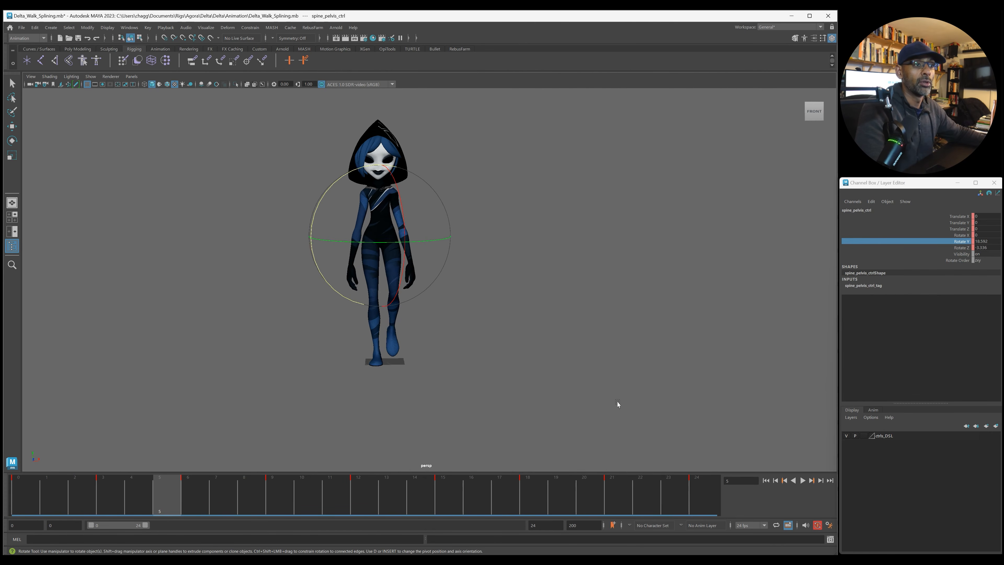
key(alt+v)
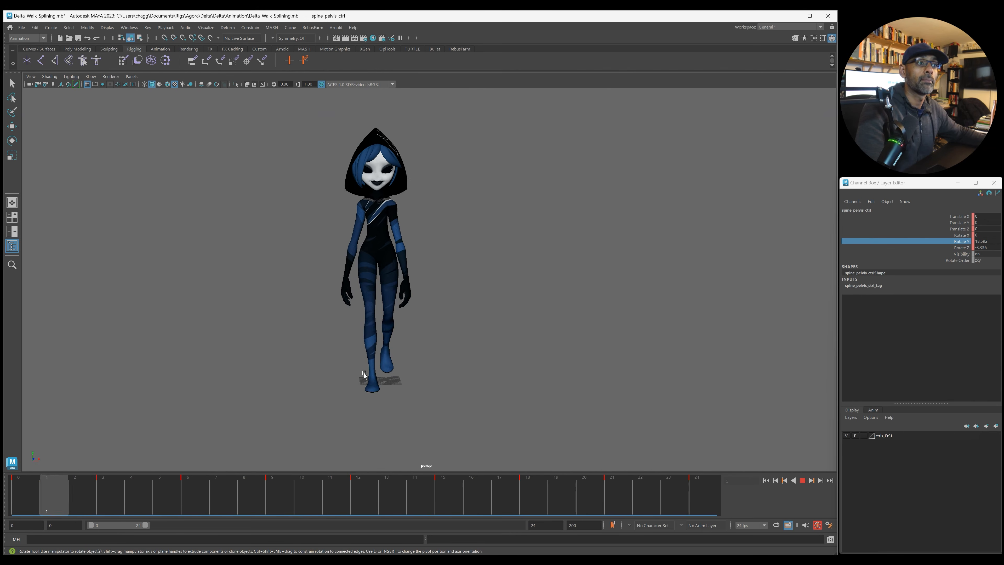
key(alt+1)
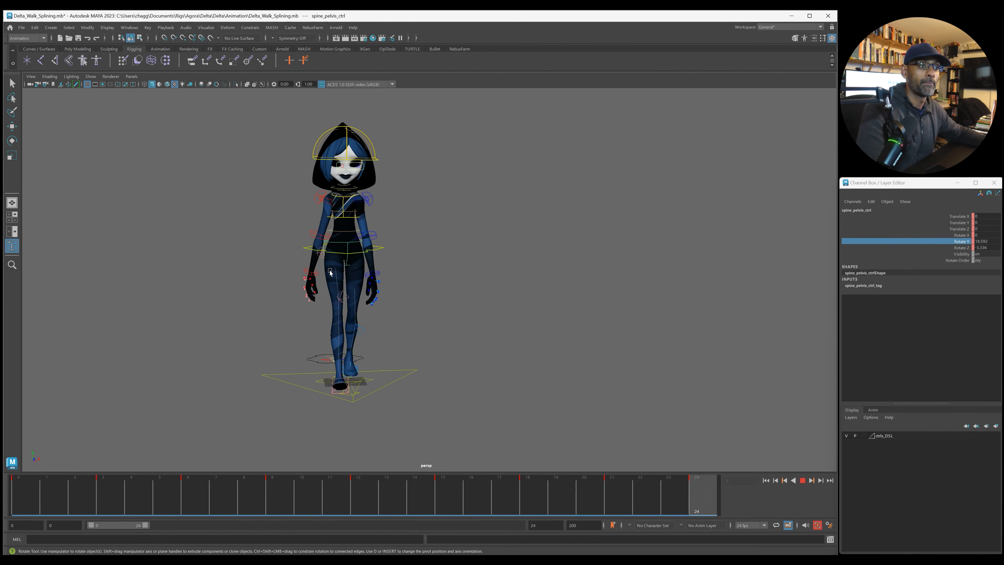
Step: Replay the walk from the front with the rig controls shown and check the hip motion
alt+drag(330, 272, 329, 303)
alt+middle_drag(375, 285, 393, 337)
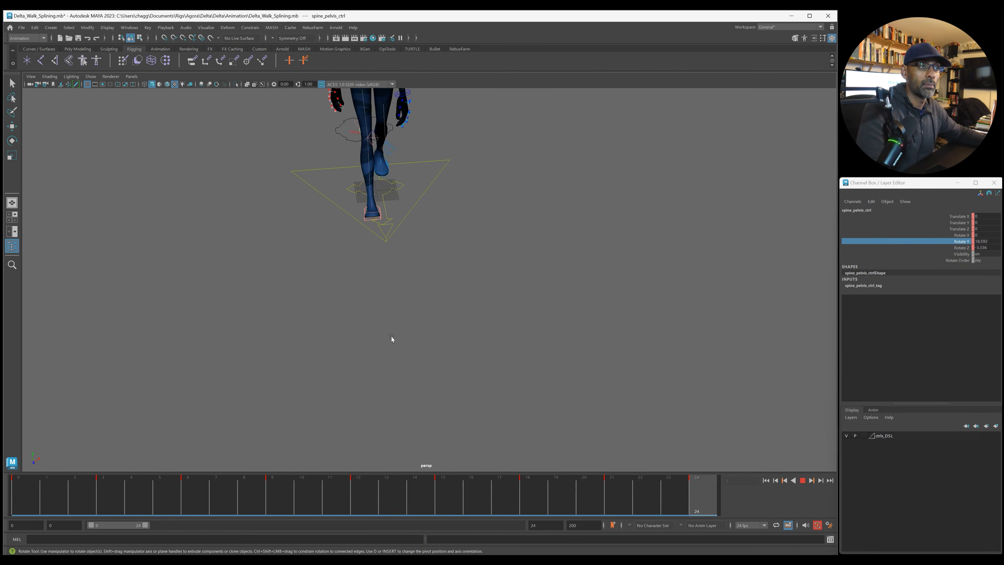
key(alt+v)
alt+drag(503, 359, 518, 337)
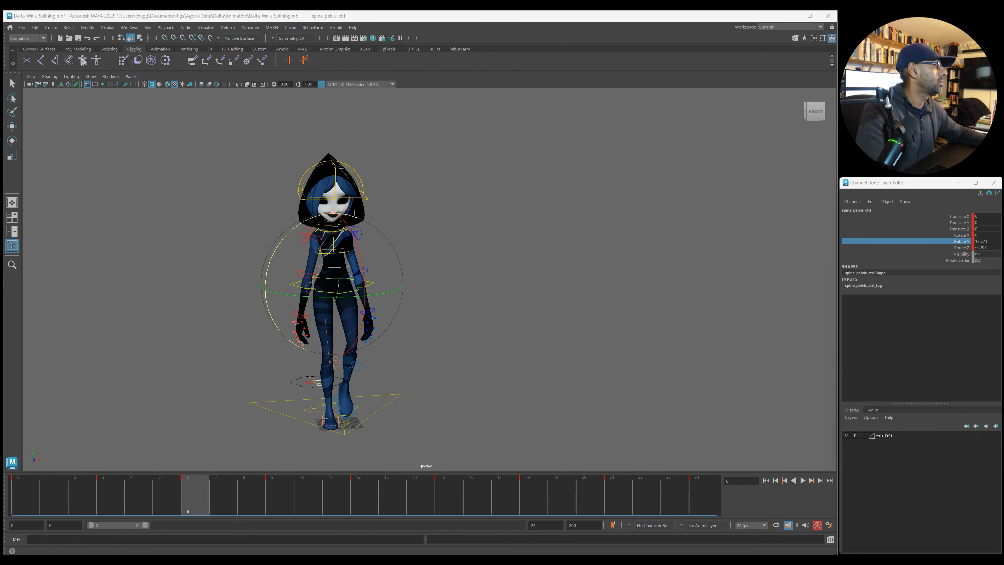
key(alt+v)
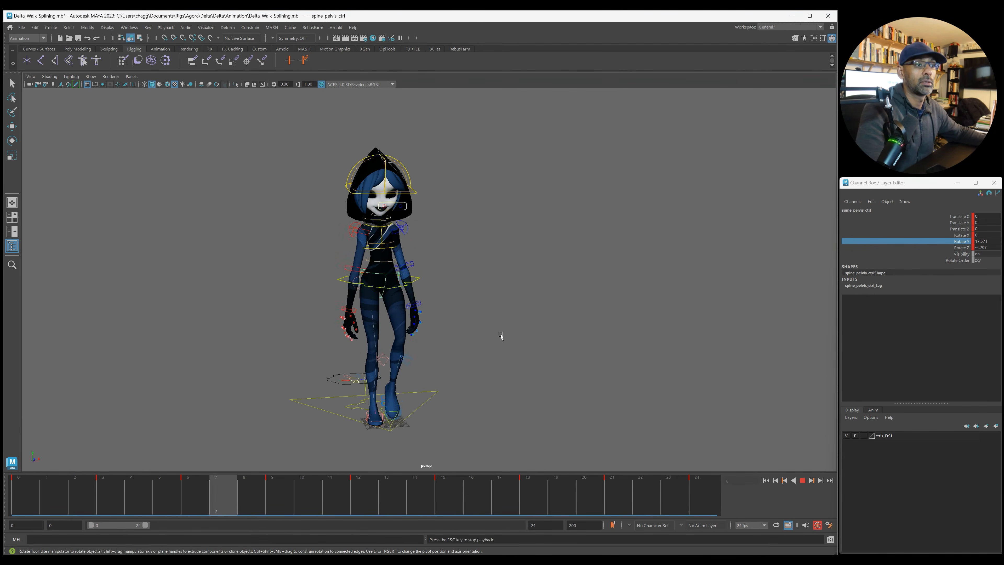
Step: Hide the rig controls to examine the walk playing from the front and back, and show them again at frame 0
key(Escape)
key(alt+1)
key(alt+v)
alt+drag(608, 360, 574, 360)
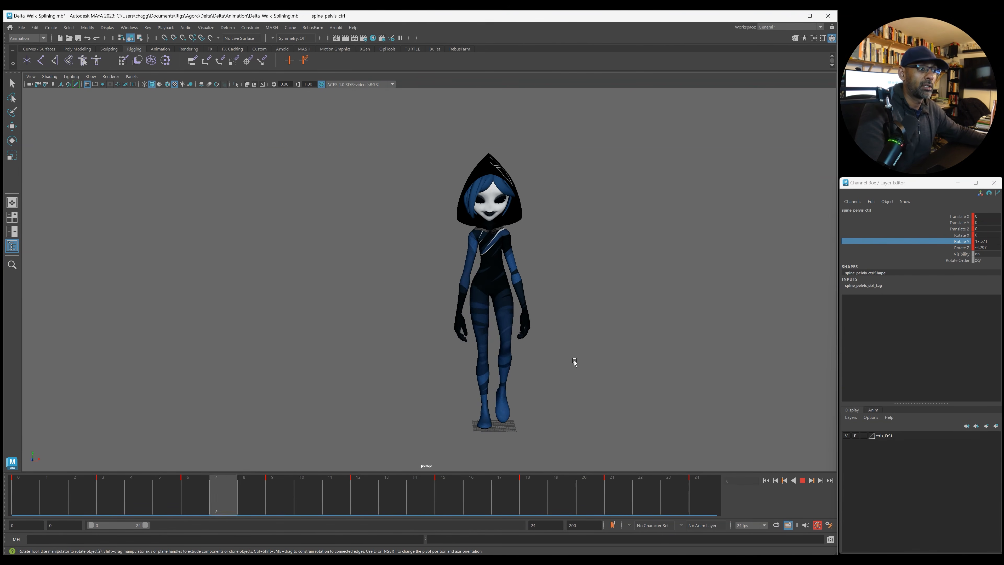
alt+middle_drag(574, 361, 524, 350)
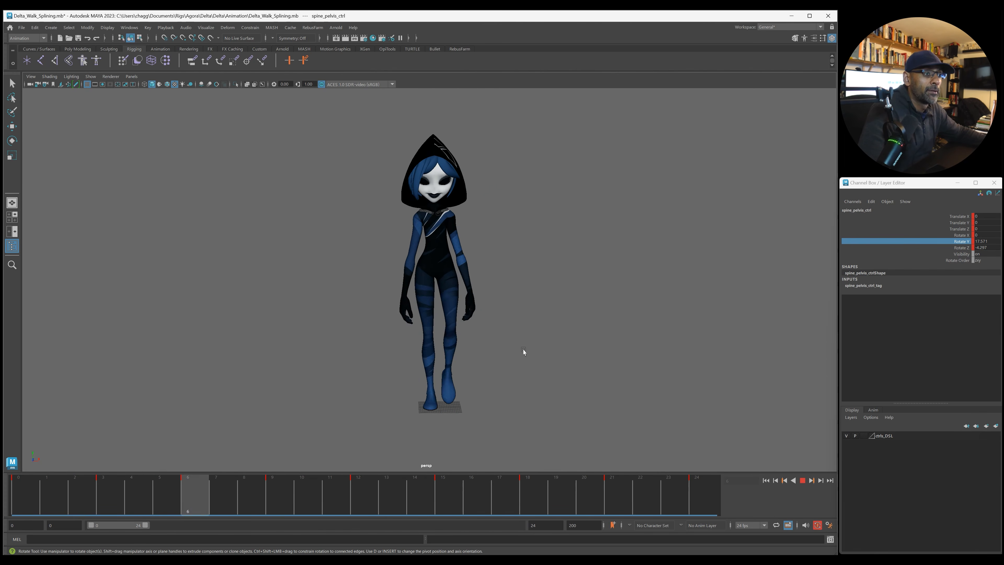
alt+drag(488, 352, 303, 342)
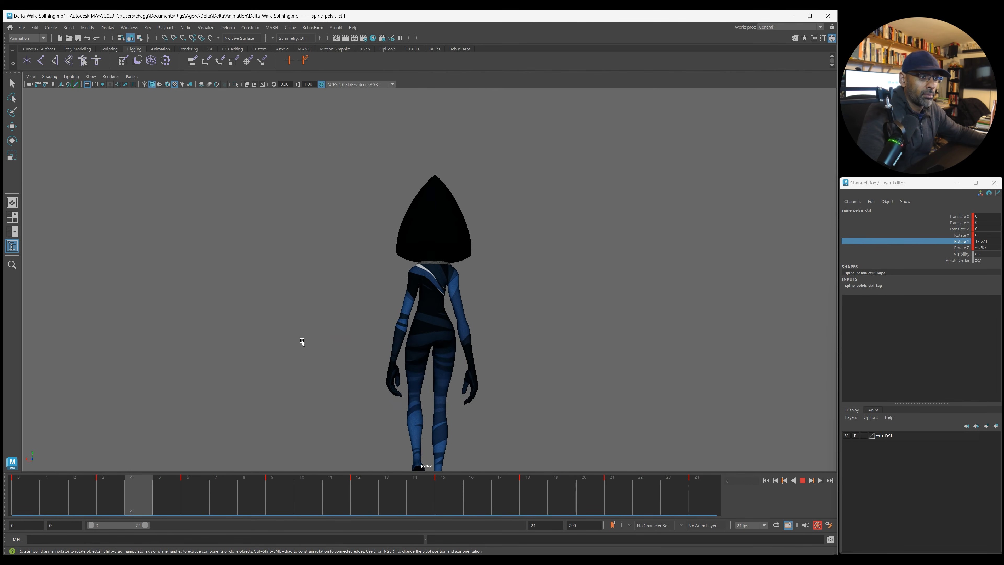
alt+drag(294, 342, 407, 325)
alt+middle_drag(458, 327, 402, 323)
alt+right_drag(403, 324, 427, 323)
key(alt+v)
drag(297, 465, 103, 466)
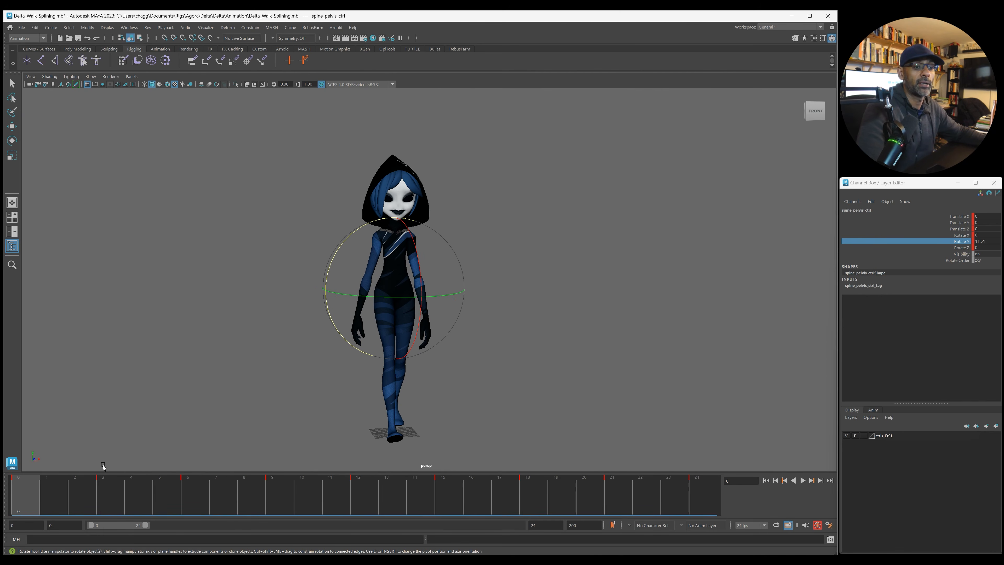
key(alt+1)
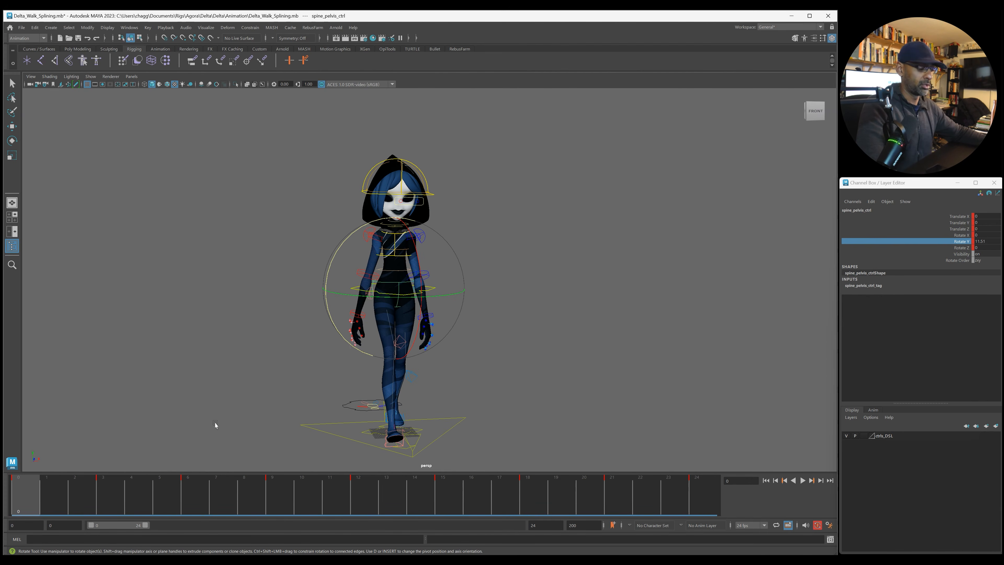
Step: Save the scene and replay the walk from the front, returning to frame 0
key(alt+v)
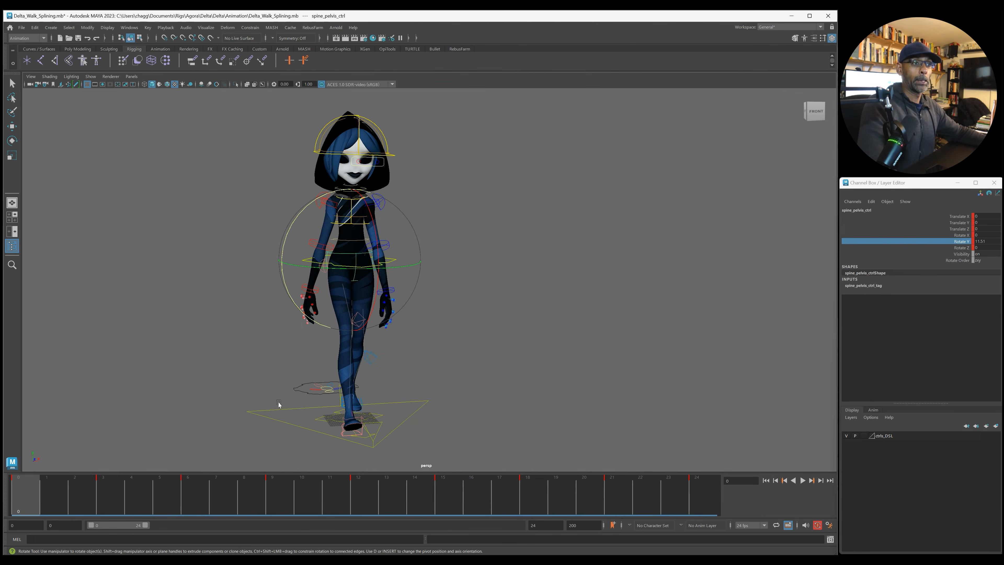
key(ctrl+s)
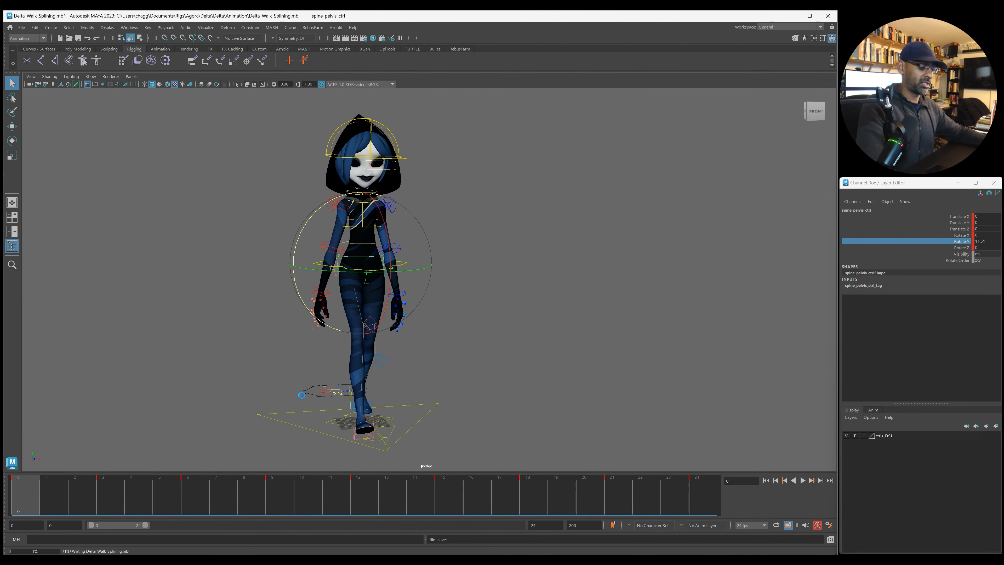
key(alt+v)
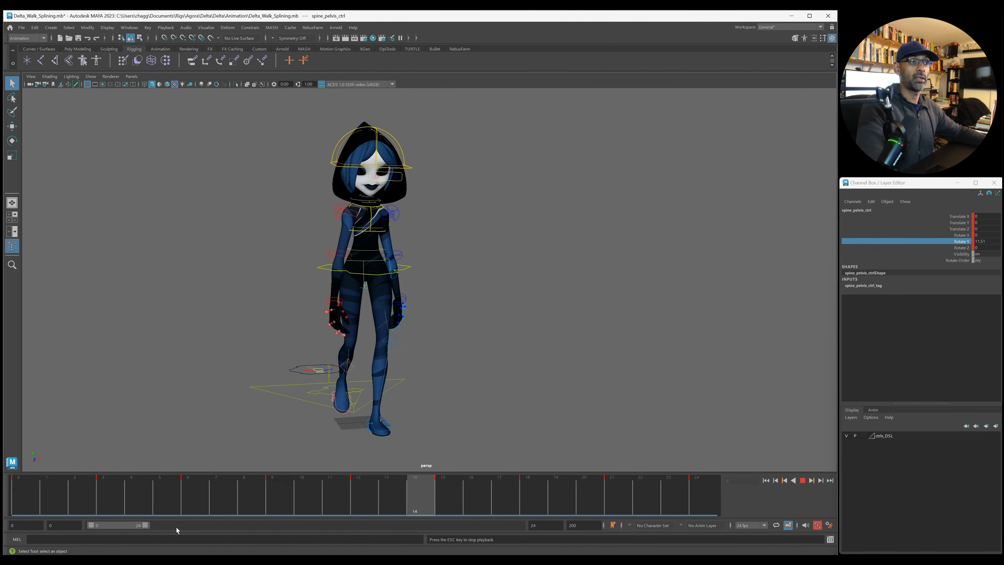
drag(135, 493, 23, 494)
Step: Select the head settings control beside the feet and turn on face_rig_vis to show the facial controls
alt+middle_drag(233, 304, 280, 319)
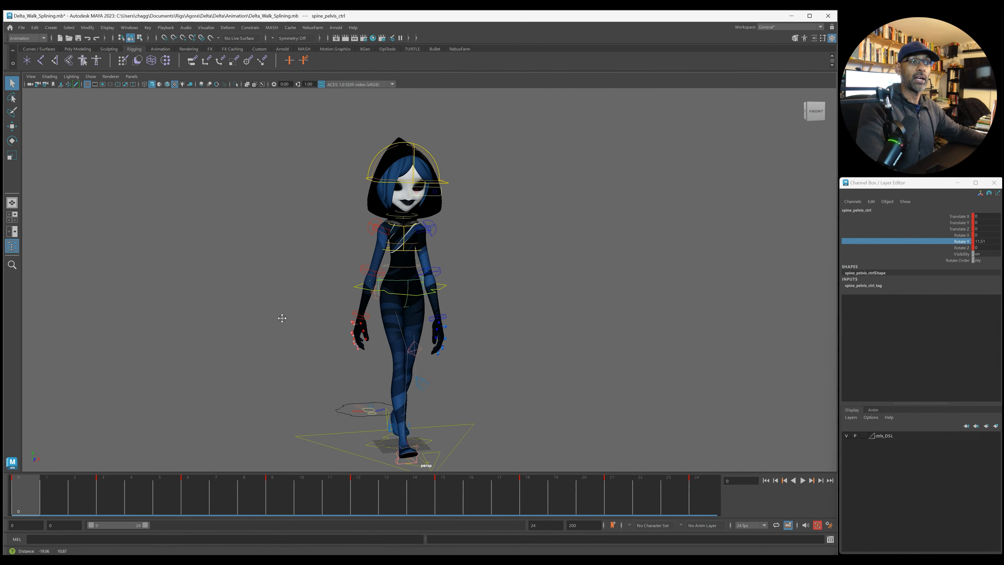
alt+right_drag(280, 319, 698, 260)
alt+drag(354, 370, 279, 410)
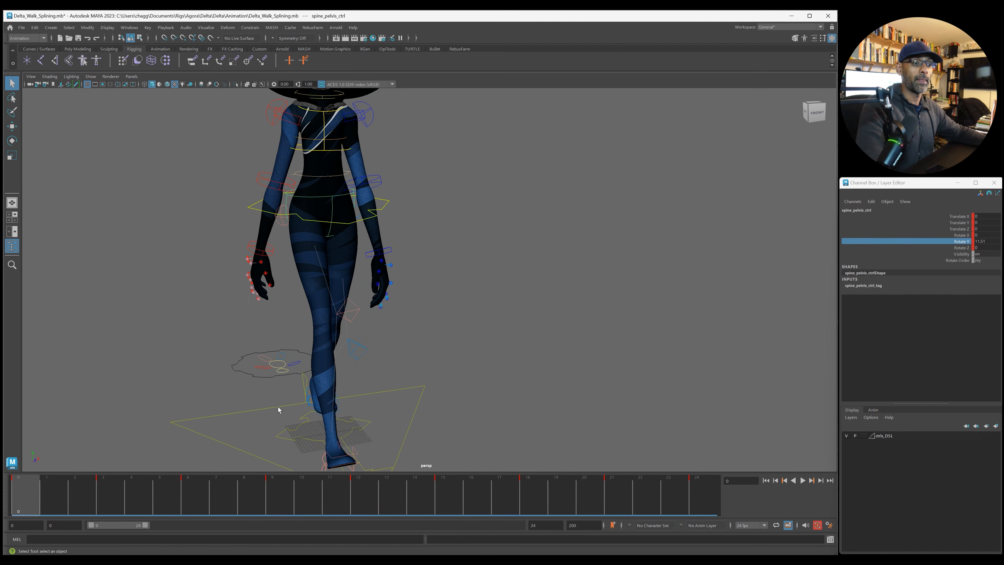
click(278, 373)
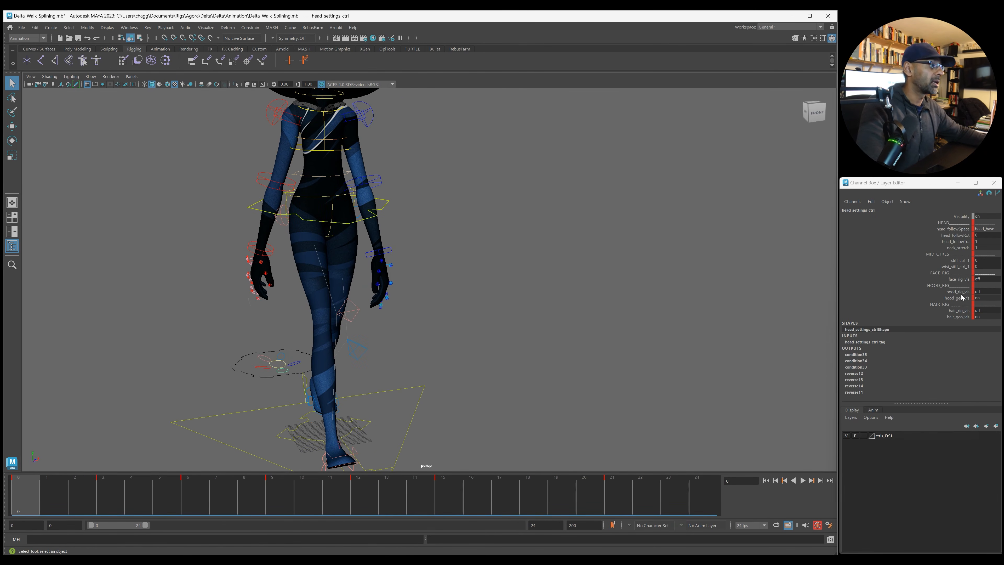
click(962, 281)
middle_drag(449, 347, 695, 339)
alt+middle_drag(548, 315, 551, 449)
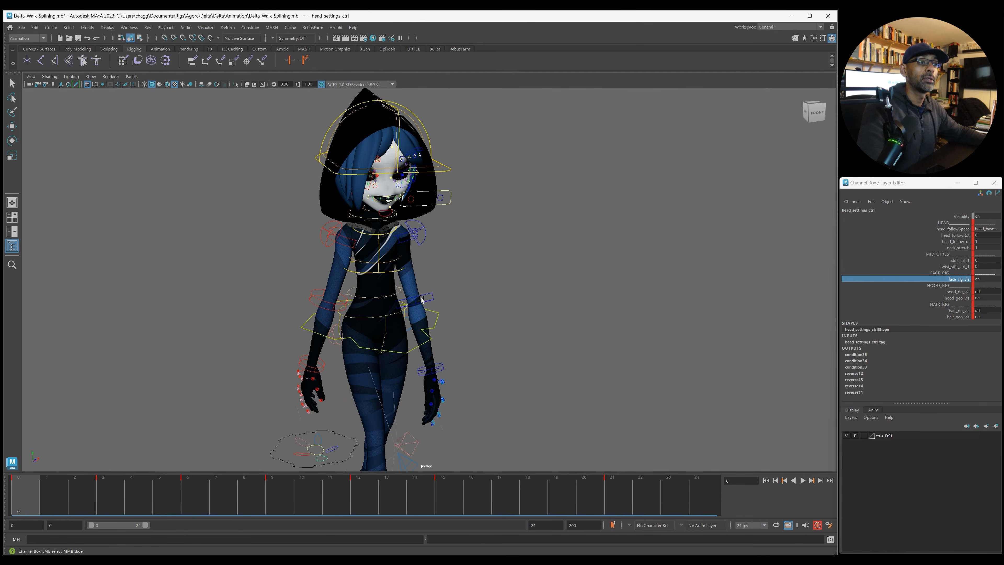
Step: Turn face_rig_vis off again on the head settings control and frame the full body
middle_drag(629, 323, 390, 337)
alt+drag(391, 337, 413, 348)
alt+middle_drag(412, 348, 442, 319)
alt+right_drag(441, 318, 429, 378)
alt+middle_drag(430, 377, 411, 348)
alt+drag(411, 348, 379, 321)
alt+middle_drag(379, 321, 362, 299)
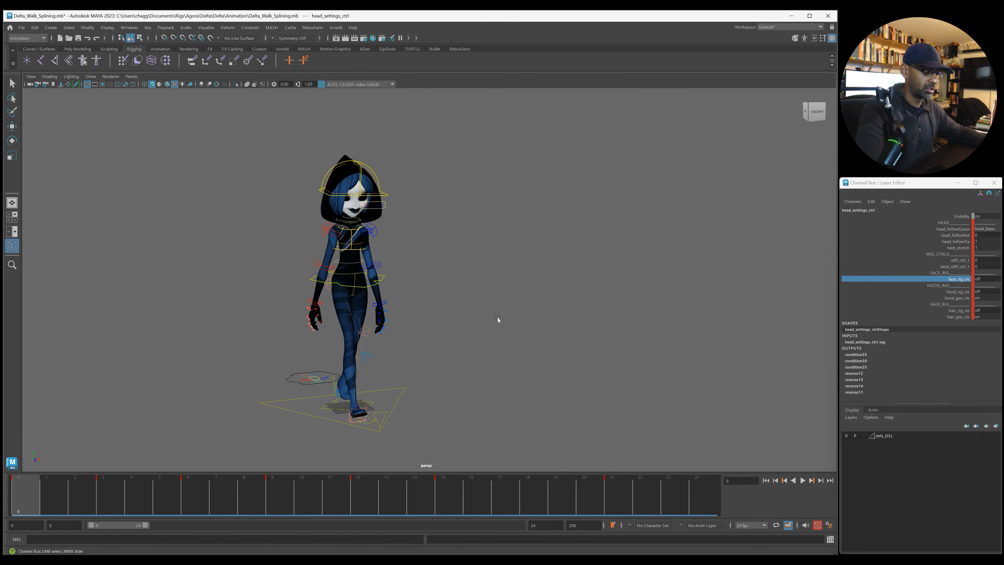
Step: Save the scene and clear the selection
key(ctrl+s)
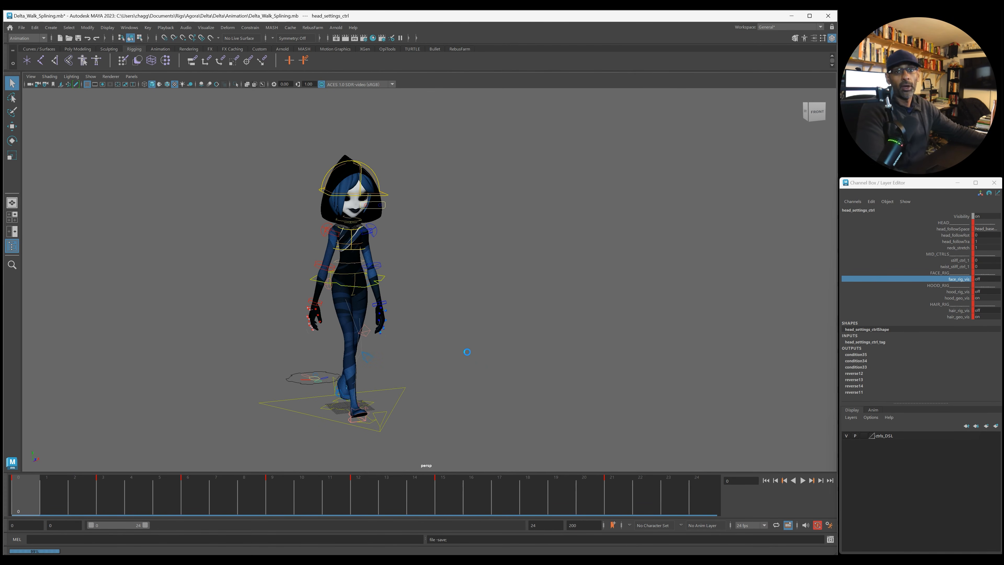
click(467, 352)
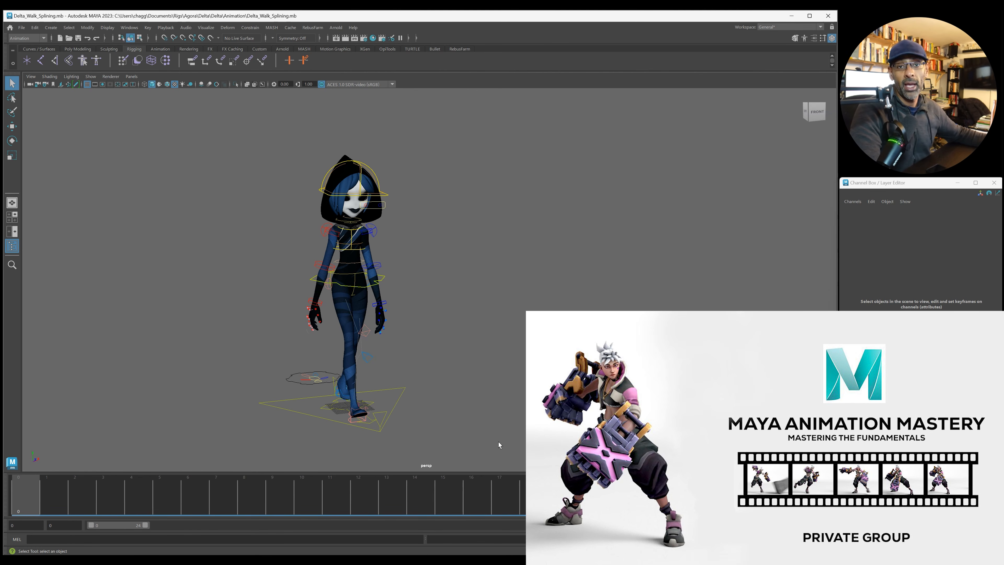
Step: Scrub the walk to frame 5 and return to frame 0
drag(74, 491, 170, 499)
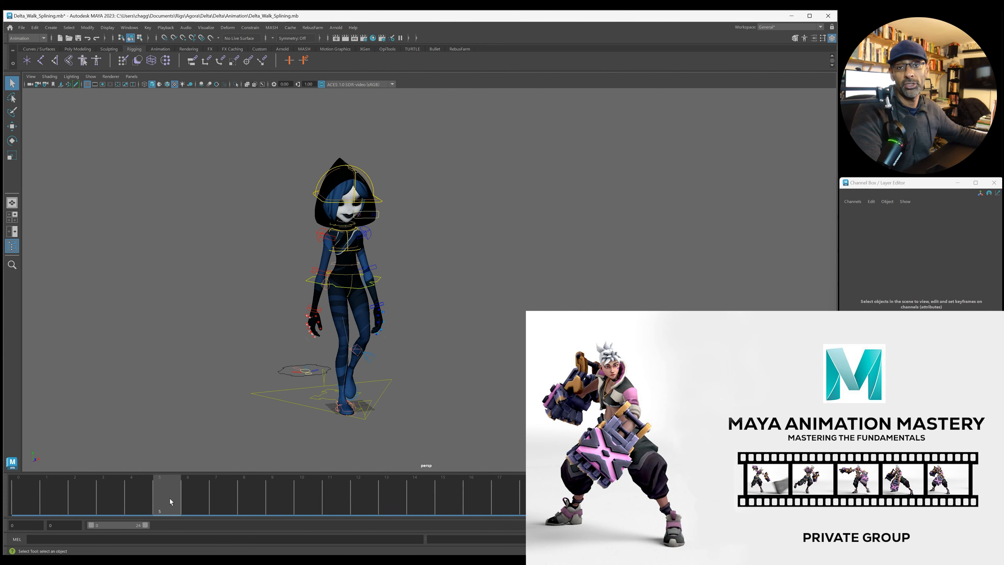
click(27, 499)
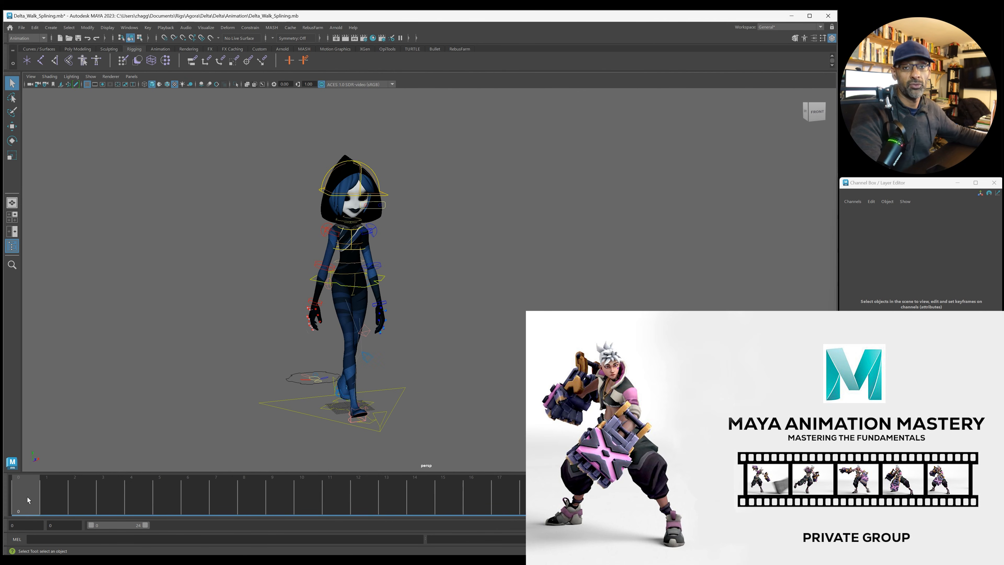
mouse_move(27, 497)
mouse_down()
mouse_move(120, 498)
mouse_move(32, 494)
mouse_up()
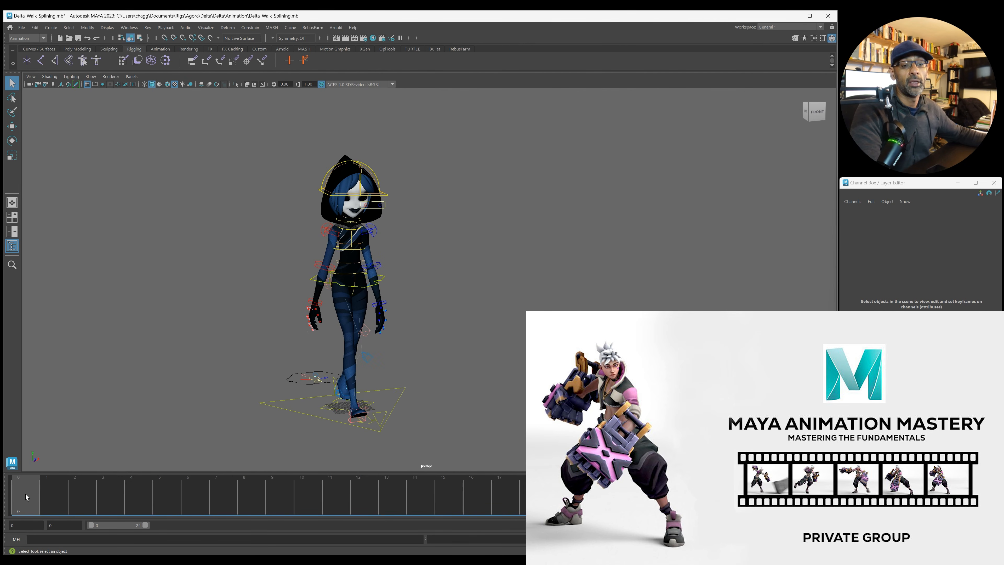